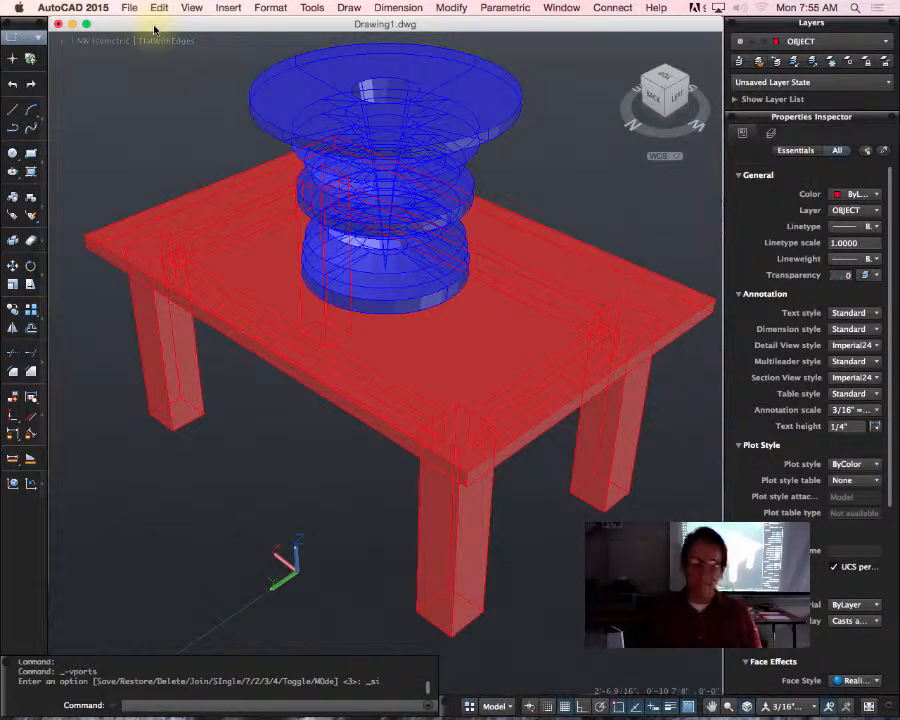
Step: Set the projection of the table and bowl view to Perspective
{"action": "left_click", "coordinate": [413, 233]}
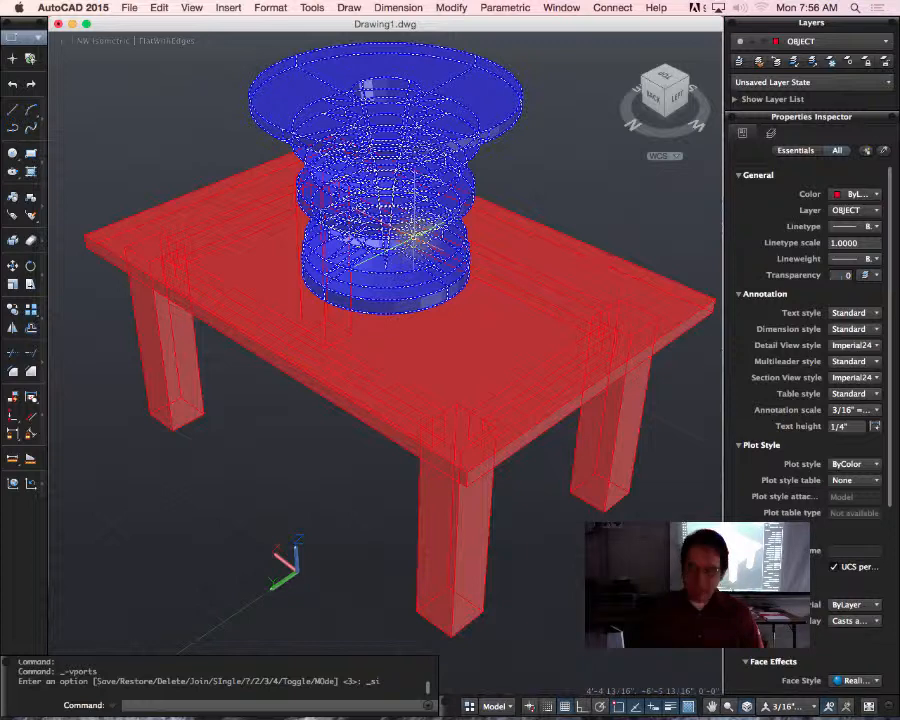
{"action": "key", "text": "Escape"}
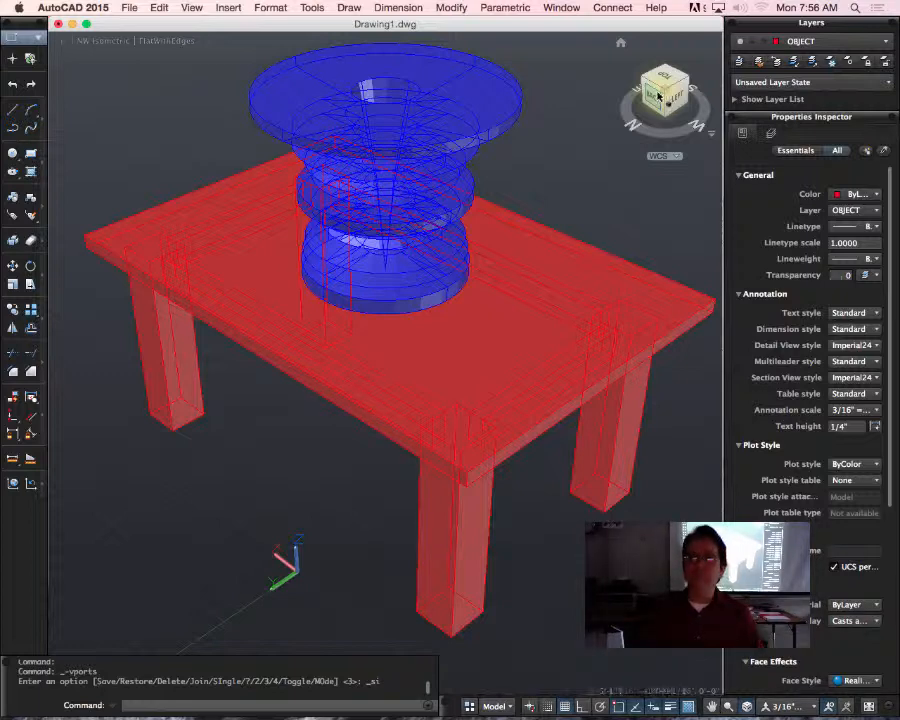
{"action": "left_click_drag", "start_coordinate": [660, 97], "coordinate": [602, 108]}
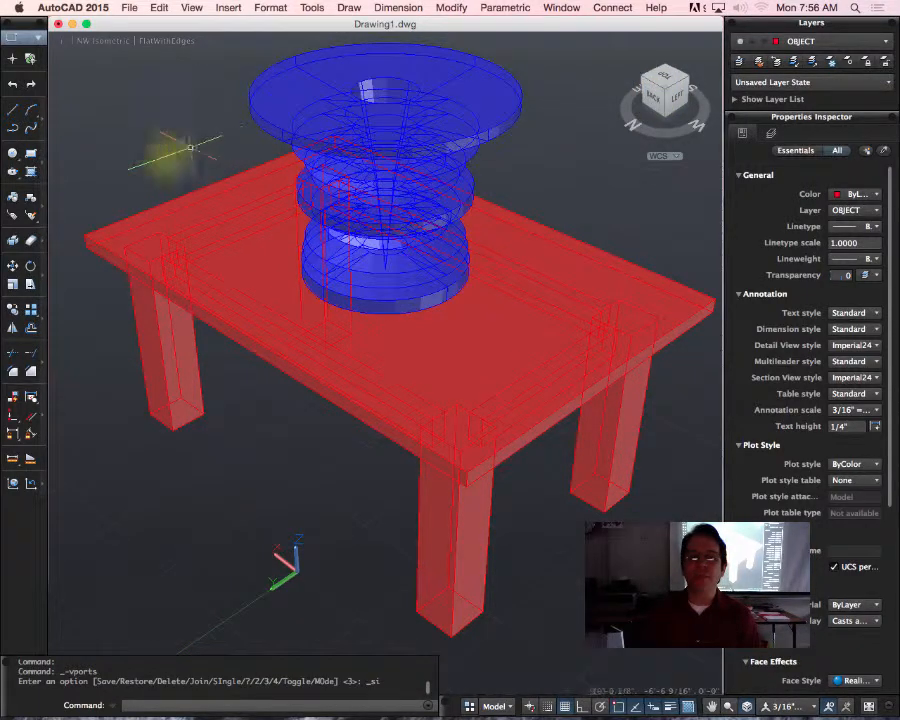
{"action": "right_click", "coordinate": [667, 93]}
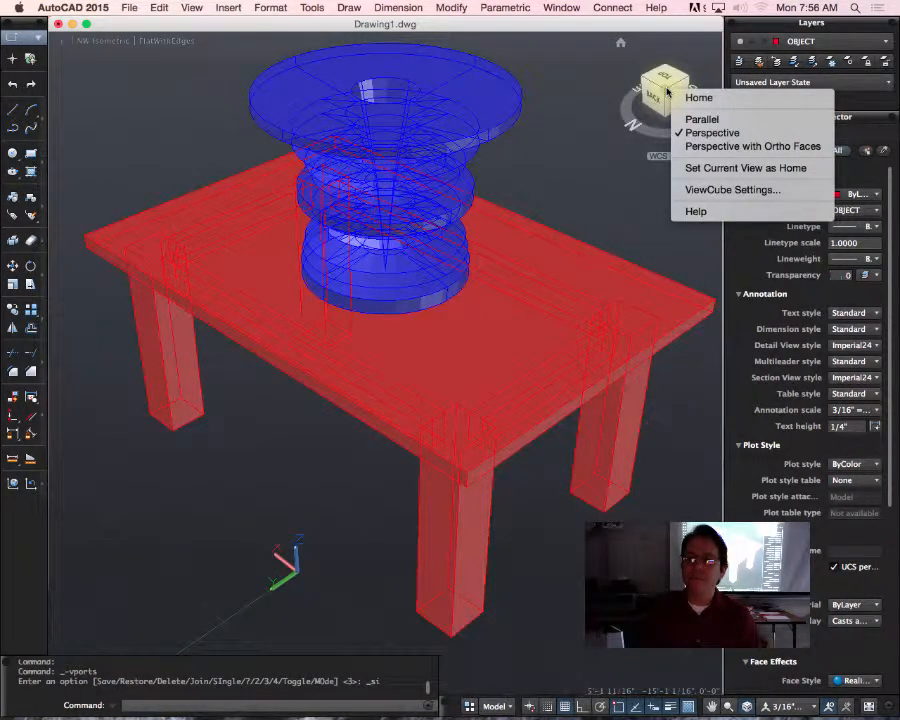
{"action": "left_click", "coordinate": [710, 134]}
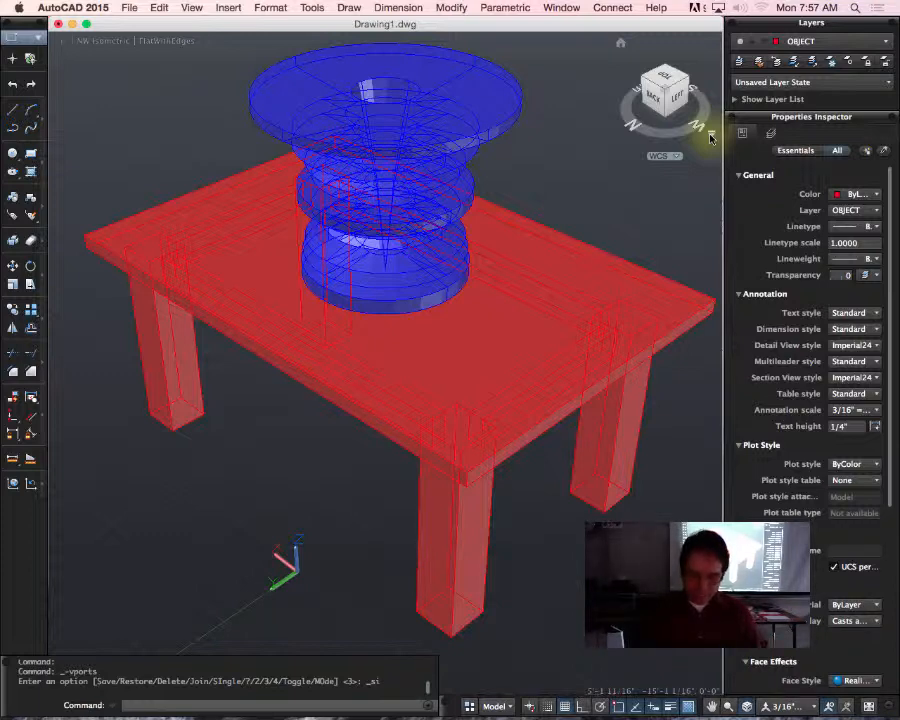
Step: Set the LIGHTINGUNITS system variable to 1
{"action": "type", "text": "lightingunits"}
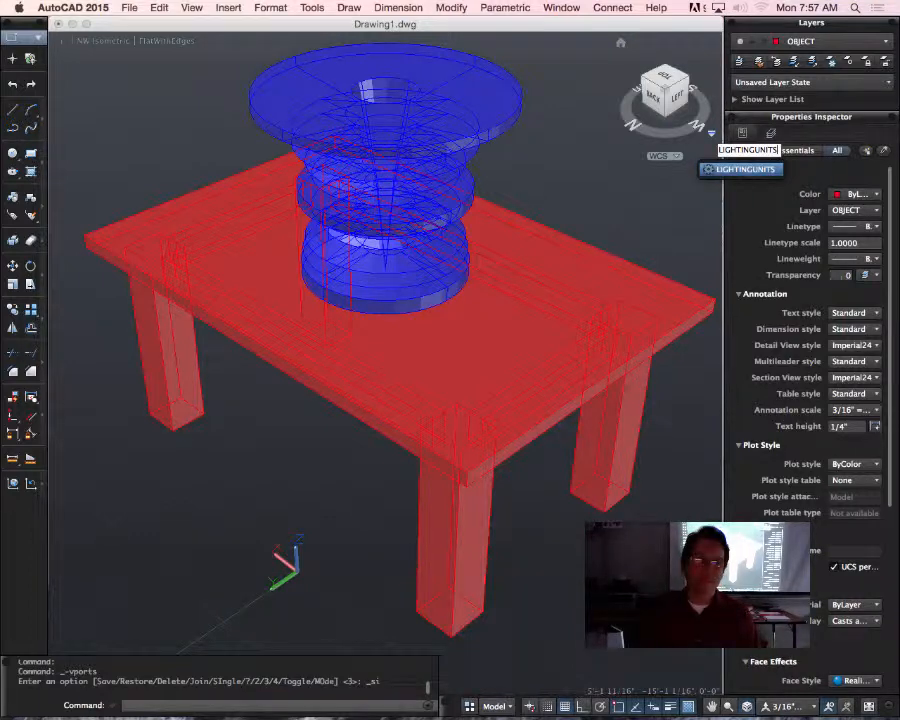
{"action": "key", "text": "Return"}
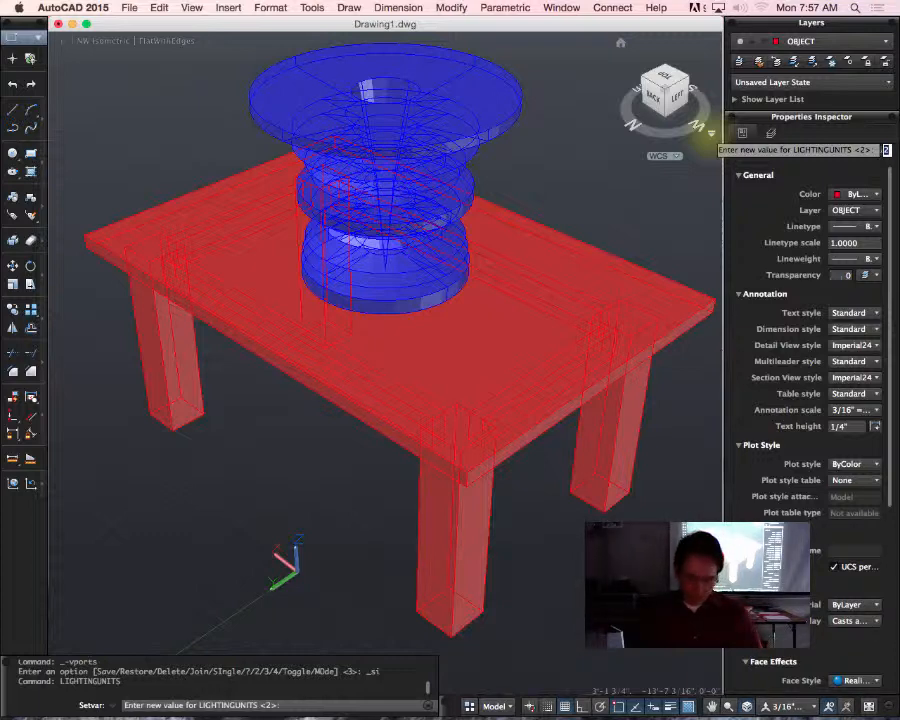
{"action": "type", "text": "1"}
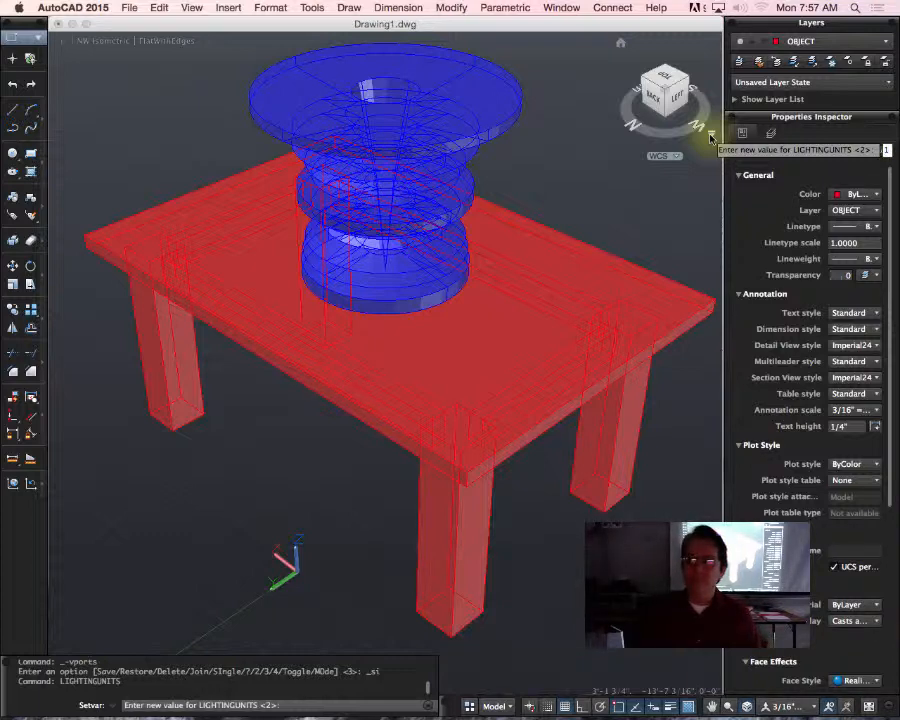
{"action": "key", "text": "Return"}
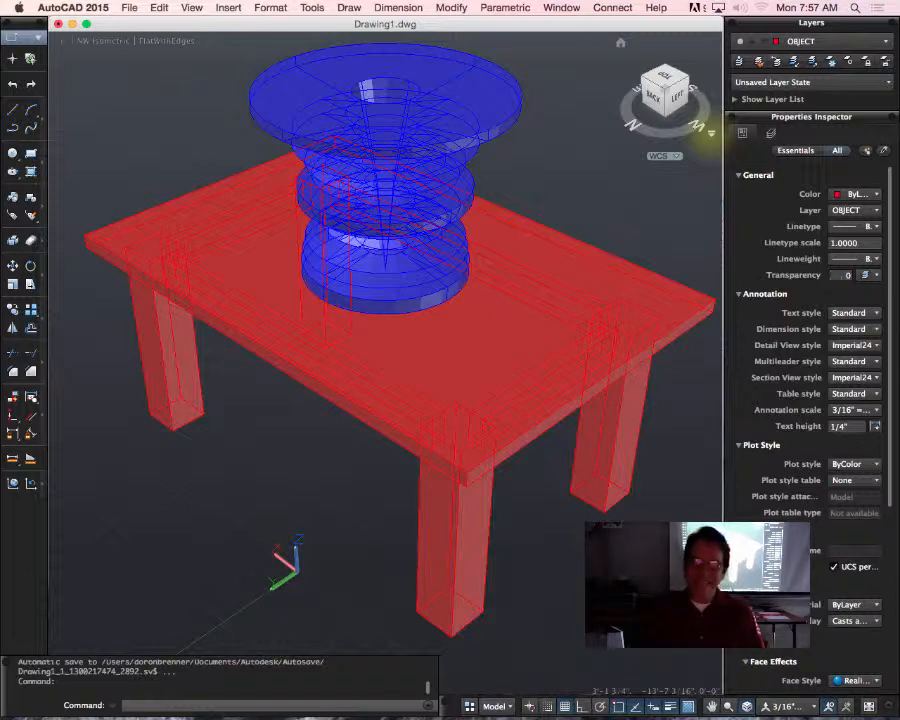
Step: Turn on the sun by setting the SUNSTATUS system variable to 1, and recheck the variable
{"action": "type", "text": "s"}
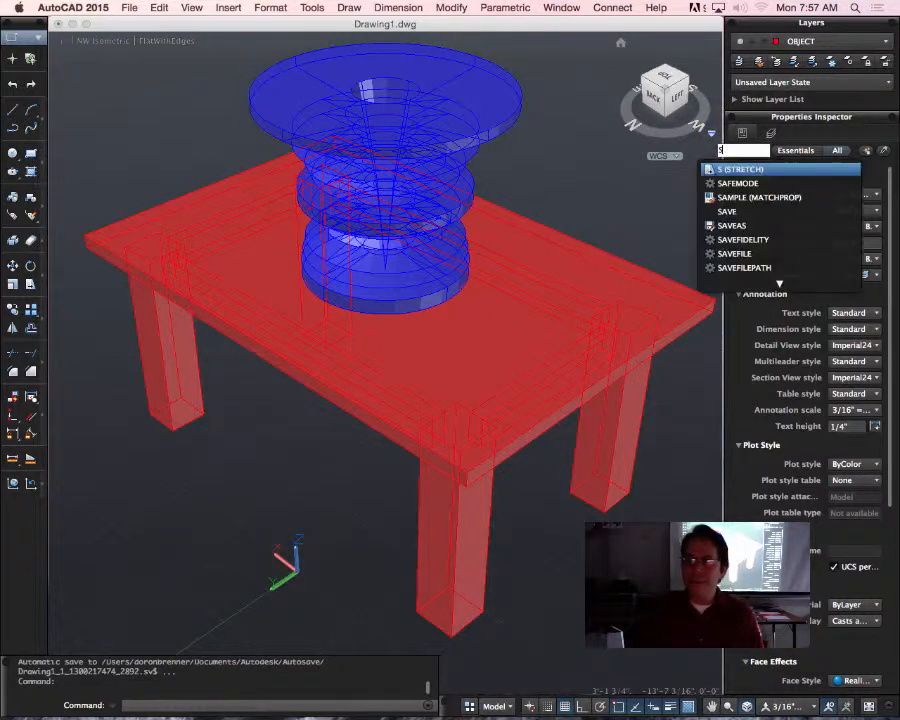
{"action": "type", "text": "unstatus"}
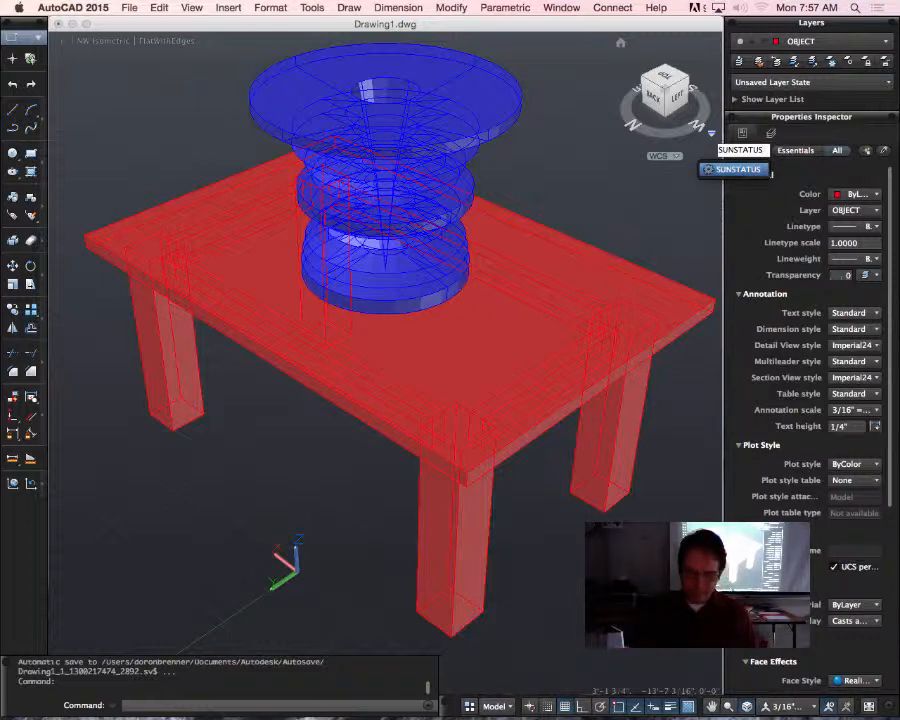
{"action": "key", "text": "Return"}
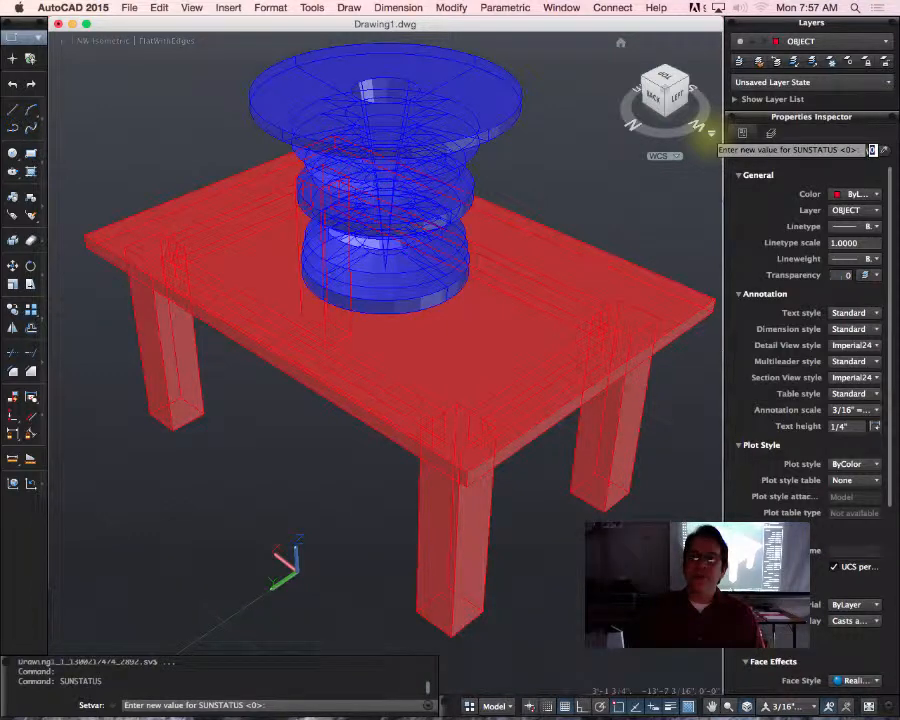
{"action": "type", "text": "1"}
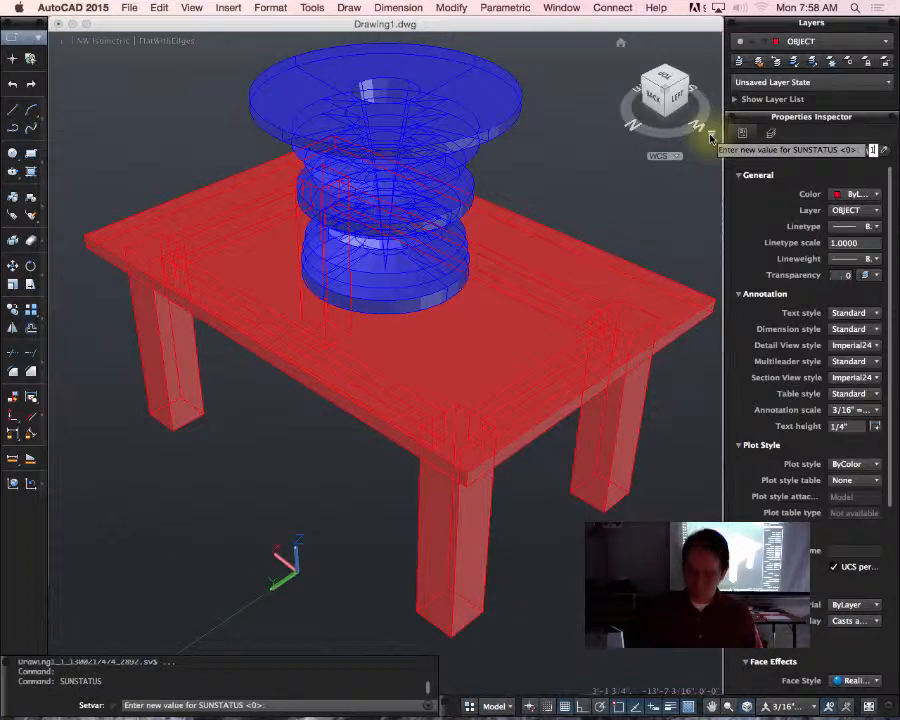
{"action": "key", "text": "Return"}
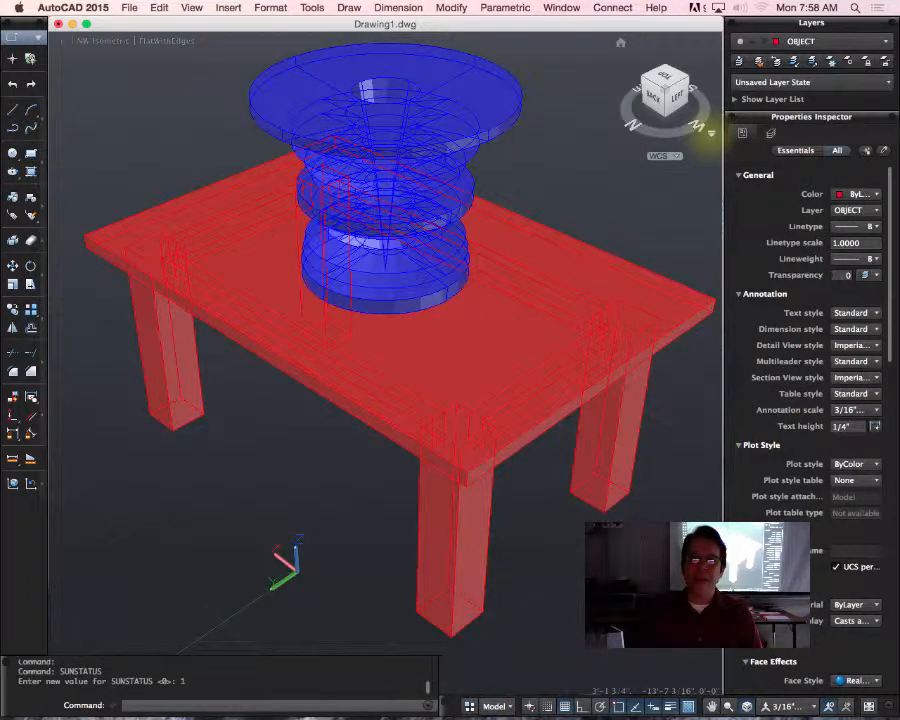
{"action": "key", "text": "Return"}
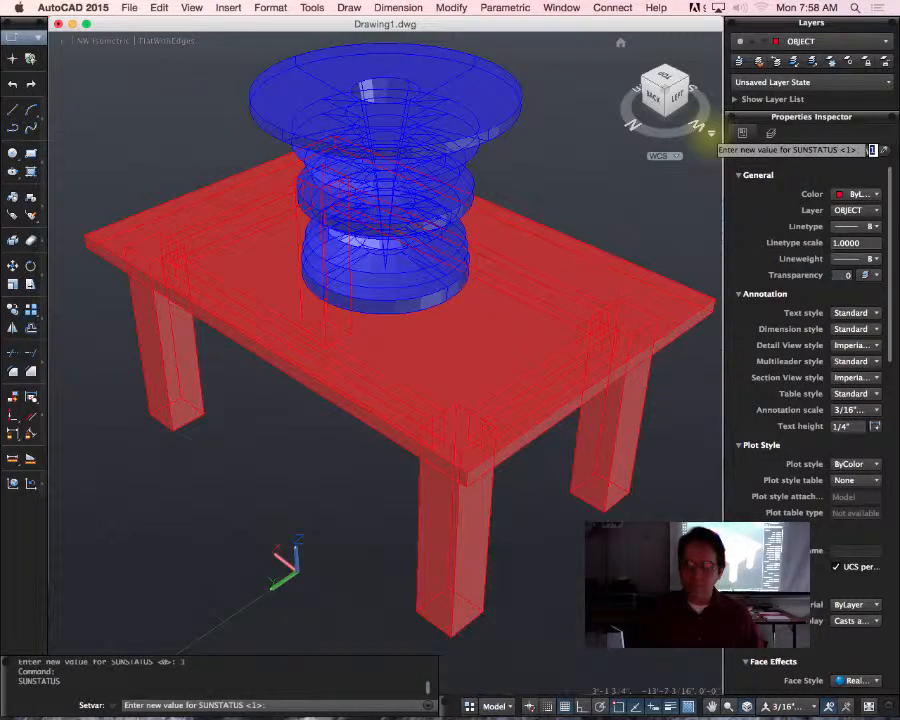
{"action": "key", "text": "Return"}
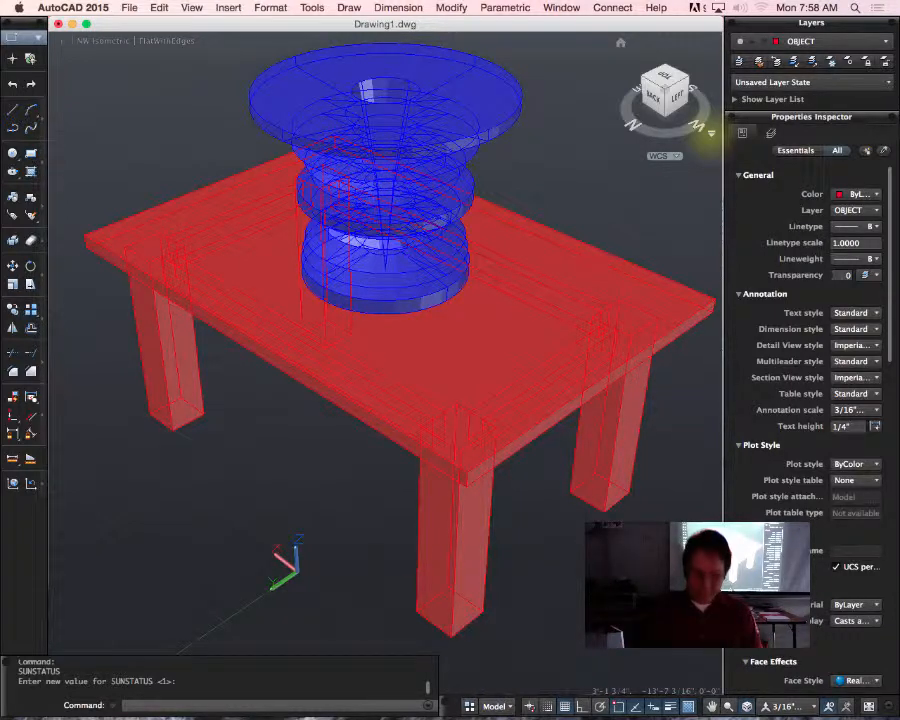
Step: Turn on the sky background and illumination by setting the SKYSTATUS system variable to 2
{"action": "type", "text": "skystatus"}
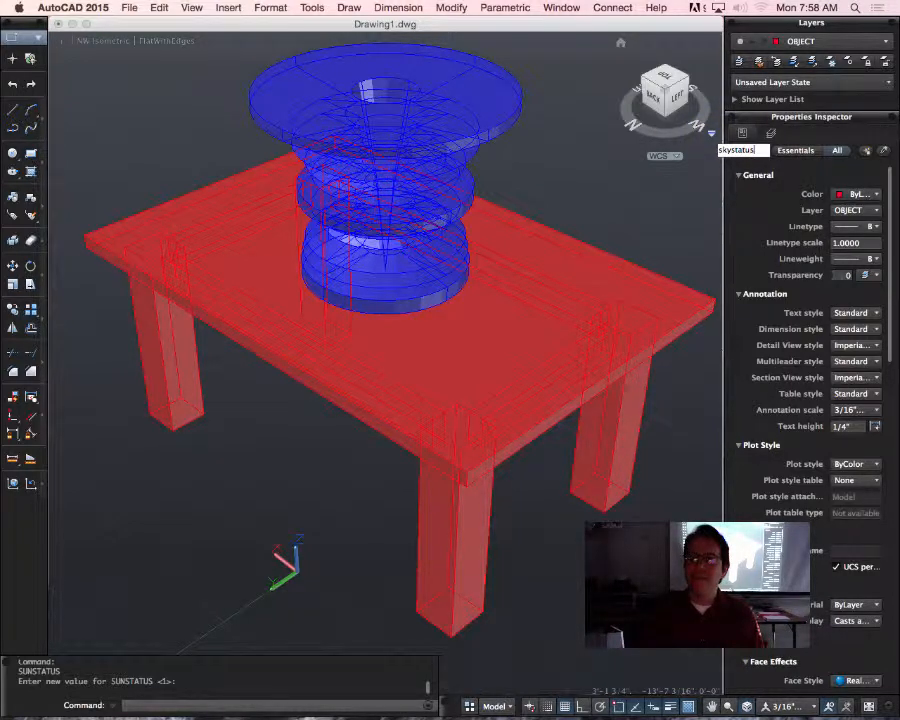
{"action": "key", "text": "Return"}
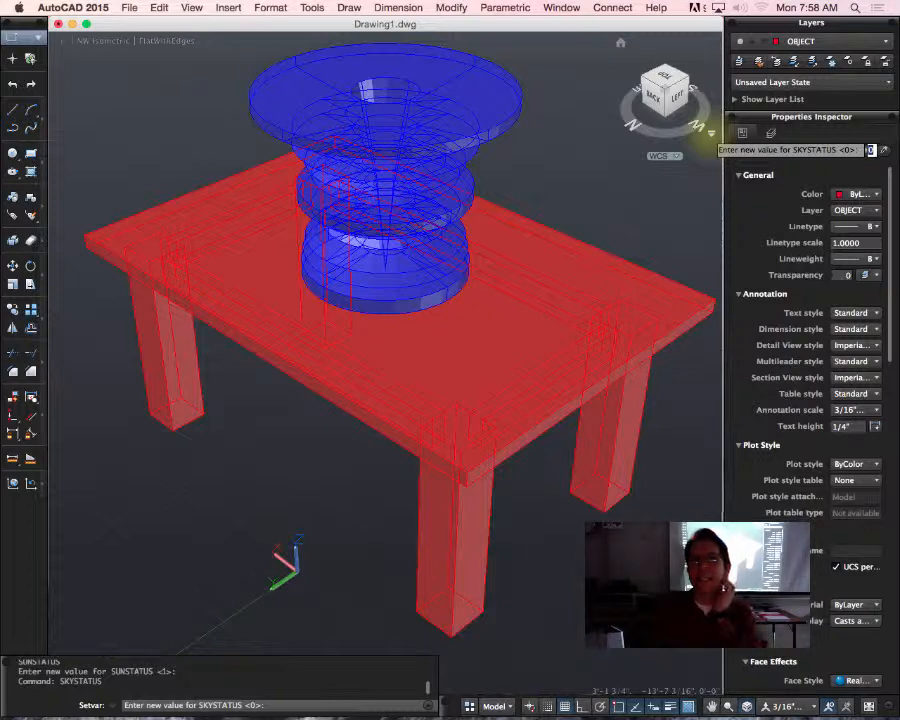
{"action": "type", "text": "3"}
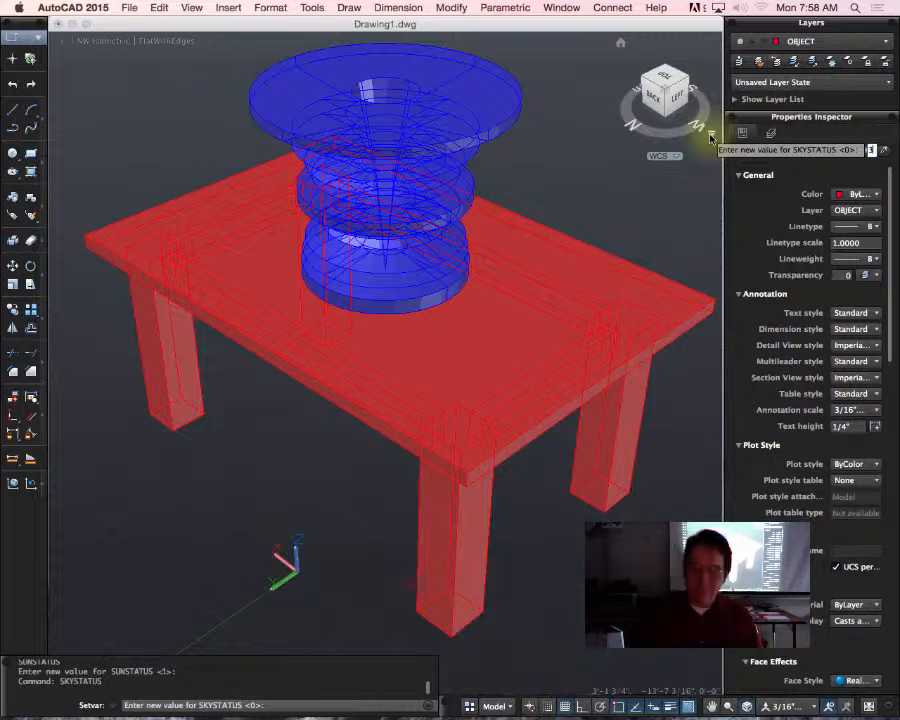
{"action": "type", "text": "2"}
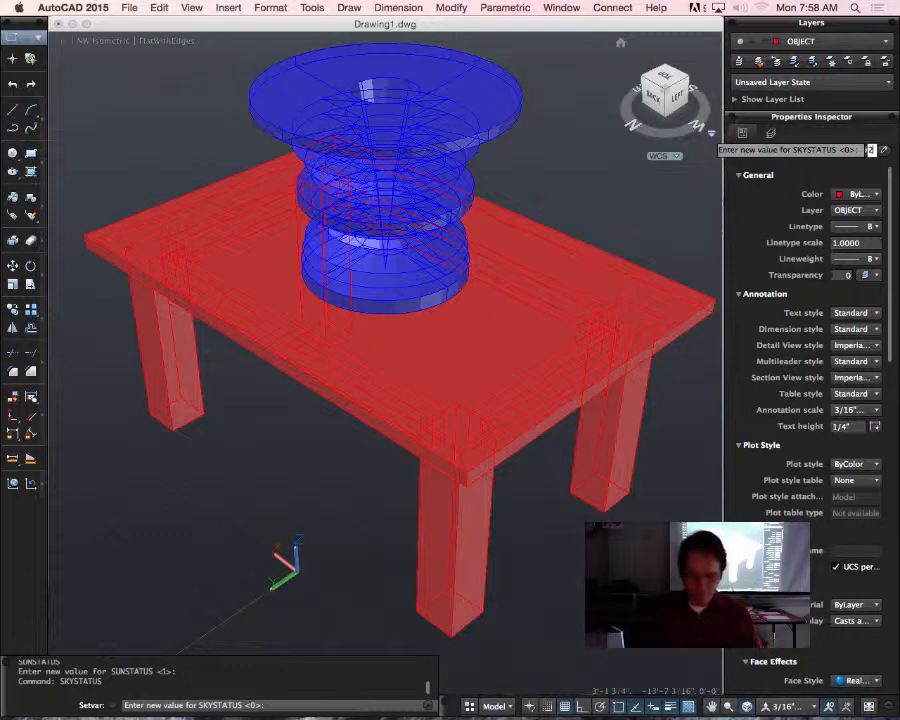
{"action": "key", "text": "Return"}
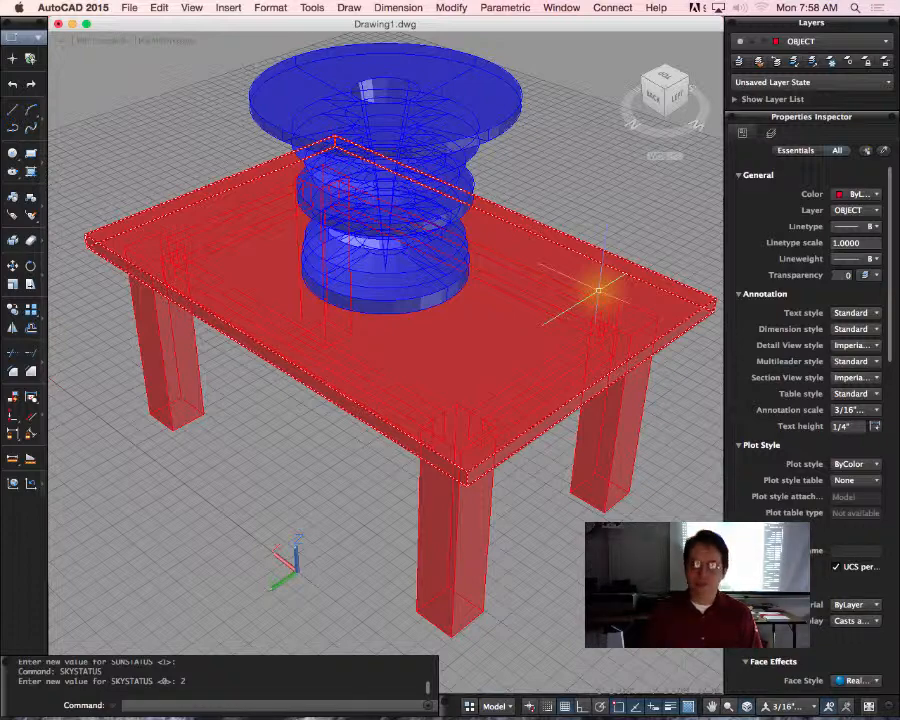
Step: Orbit the model down to about tabletop eye level to examine the sky background and horizon
{"action": "type", "text": "ORBIT"}
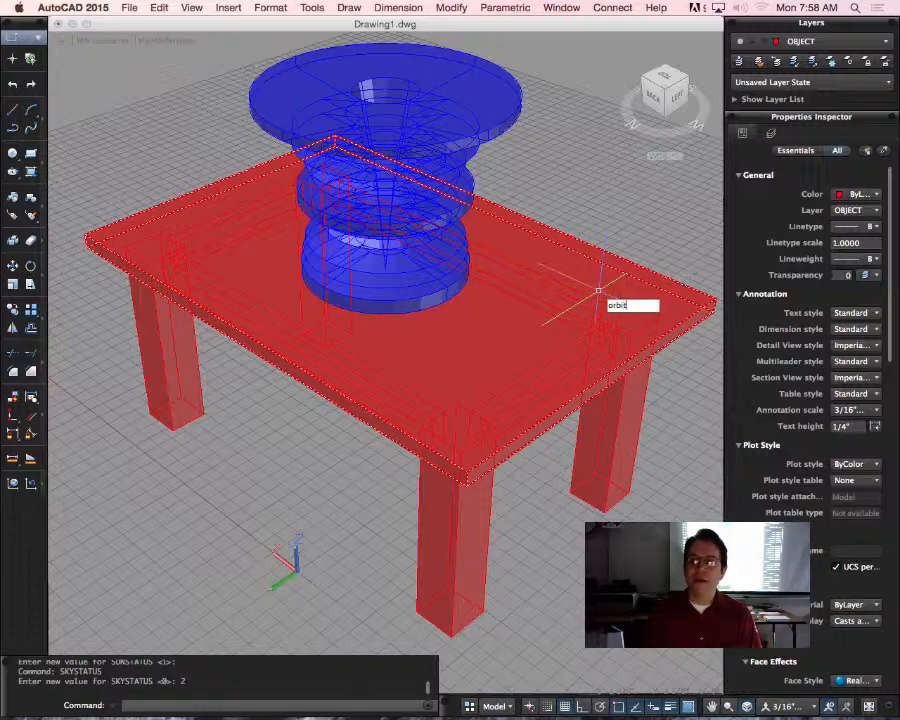
{"action": "key", "text": "Return"}
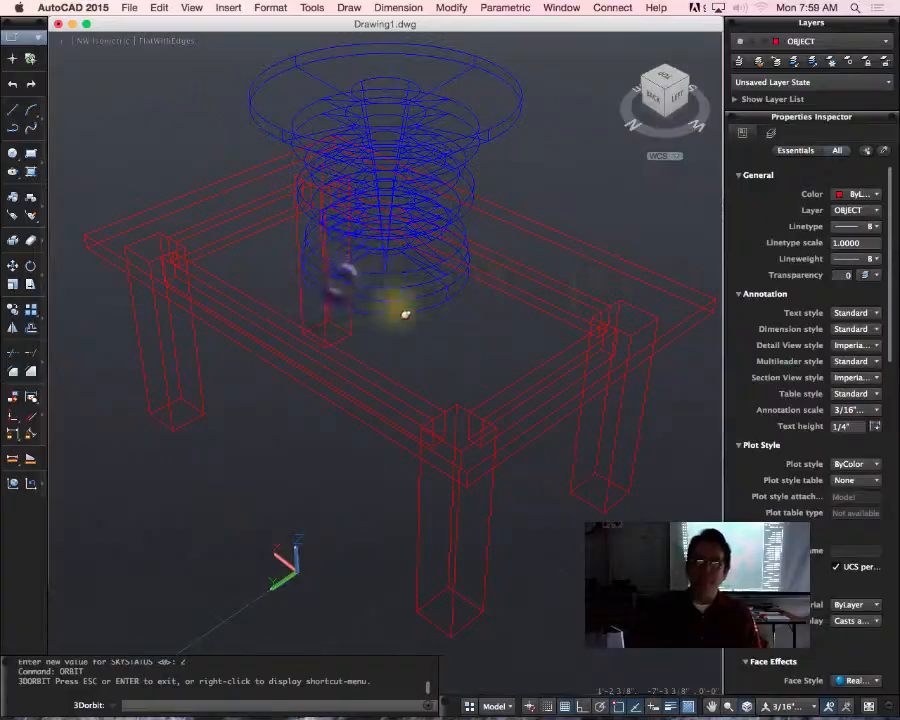
{"action": "mouse_move", "coordinate": [402, 311]}
{"action": "left_mouse_down"}
{"action": "mouse_move", "coordinate": [368, 257]}
{"action": "mouse_move", "coordinate": [403, 212]}
{"action": "mouse_move", "coordinate": [408, 147]}
{"action": "mouse_move", "coordinate": [407, 182]}
{"action": "mouse_move", "coordinate": [478, 185]}
{"action": "mouse_move", "coordinate": [412, 185]}
{"action": "left_mouse_up"}
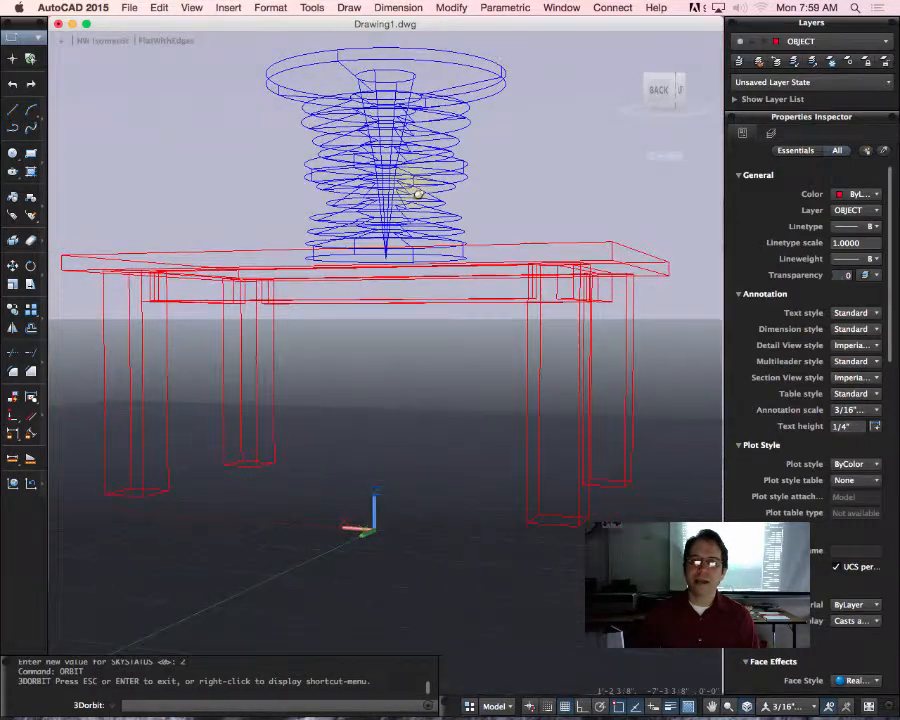
{"action": "key", "text": "Escape"}
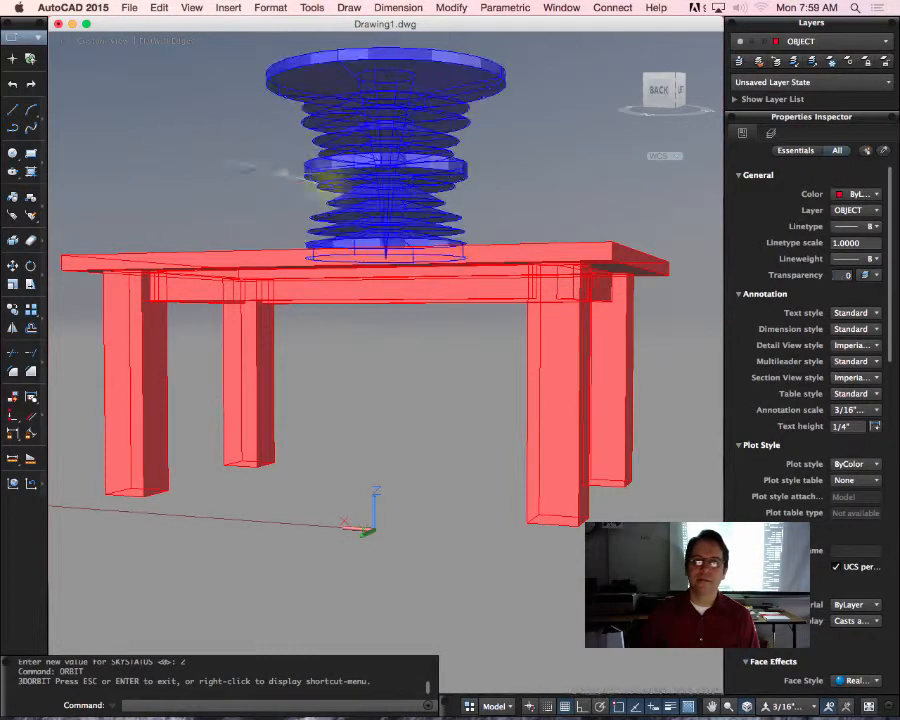
Step: Orbit around to the front side of the table to examine the sky from the opposite direction
{"action": "left_click", "coordinate": [356, 185]}
{"action": "type", "text": "sunt"}
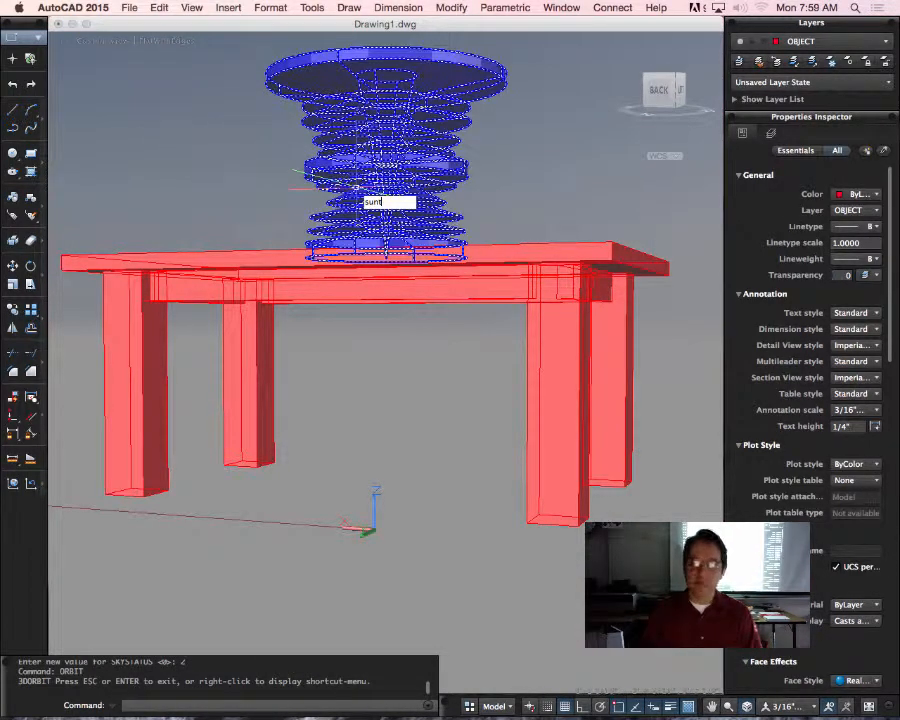
{"action": "key", "text": "BackSpace"}
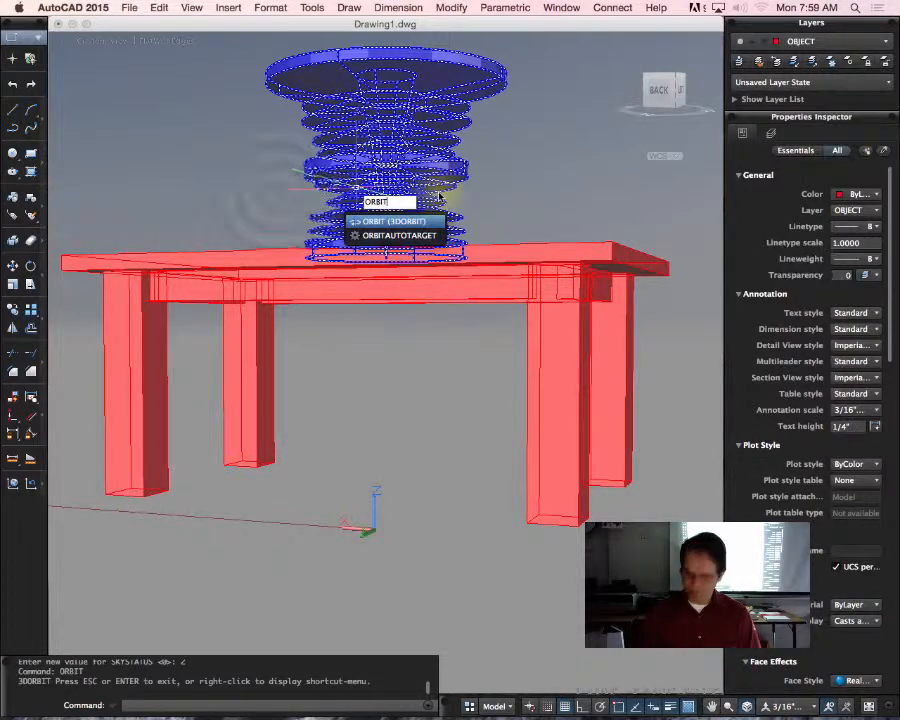
{"action": "key", "text": "Return"}
{"action": "left_click_drag", "start_coordinate": [277, 193], "coordinate": [345, 209]}
{"action": "left_click_drag", "start_coordinate": [90, 207], "coordinate": [426, 177]}
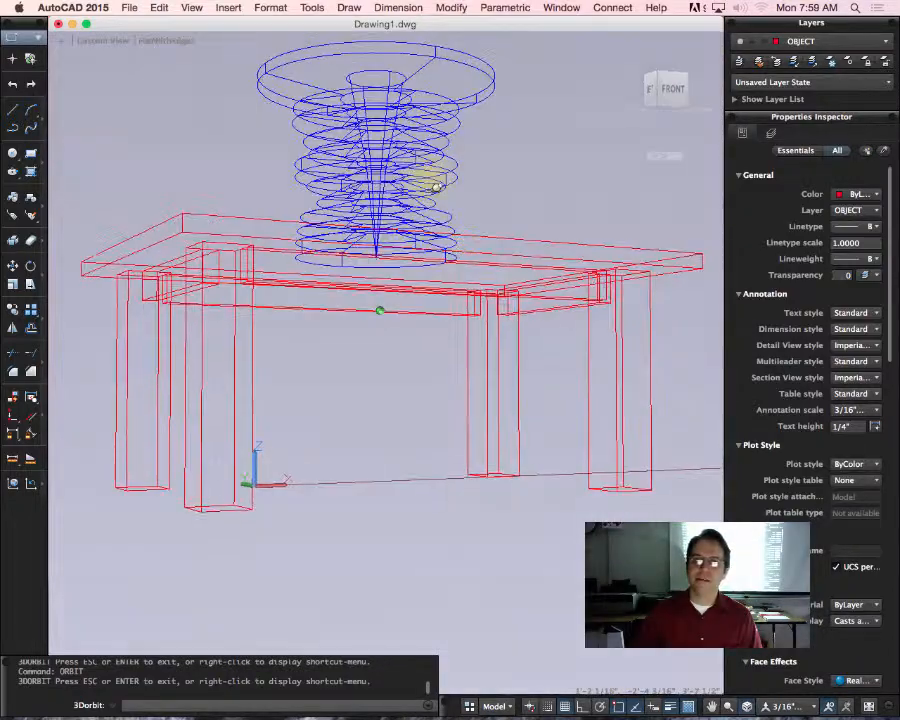
{"action": "key", "text": "Escape"}
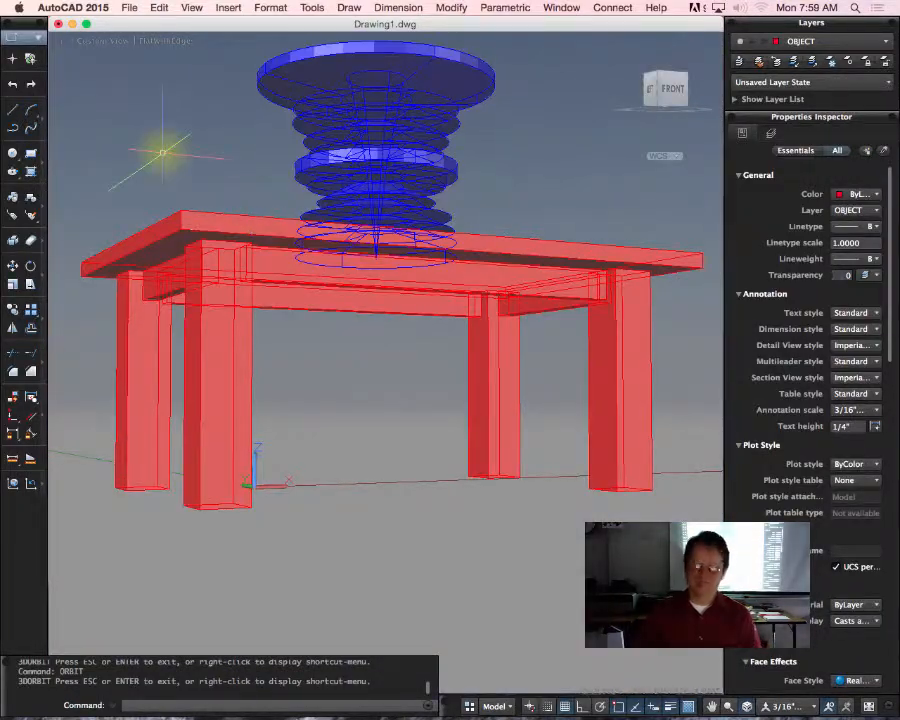
Step: Orbit beneath the table and adjust the angle in small turns to look for the sun in the sky
{"action": "type", "text": "orbit"}
{"action": "key", "text": "Return"}
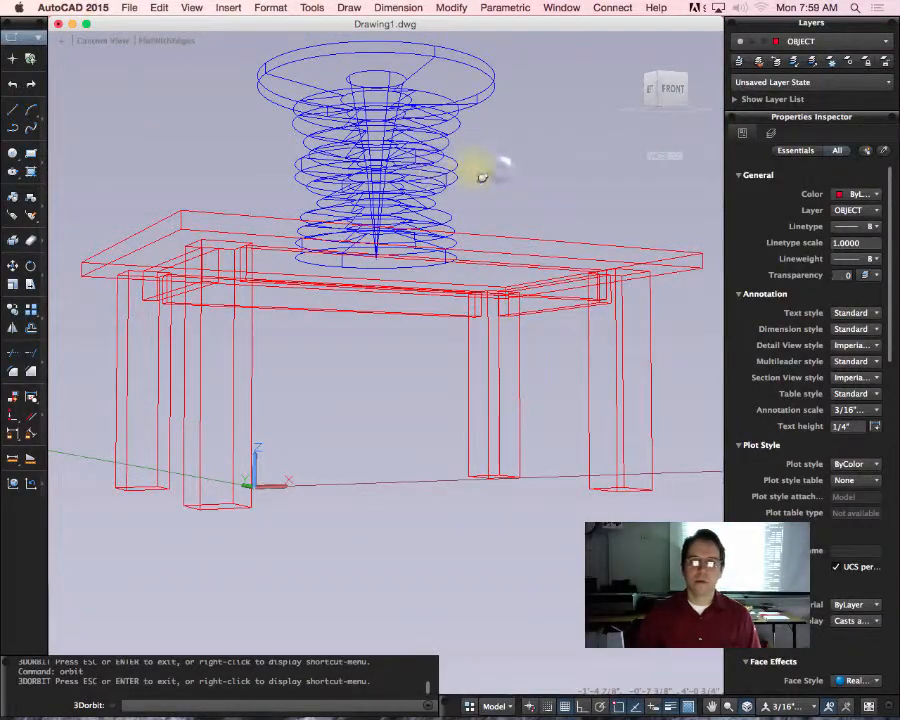
{"action": "mouse_move", "coordinate": [480, 176]}
{"action": "left_mouse_down"}
{"action": "mouse_move", "coordinate": [311, 188]}
{"action": "mouse_move", "coordinate": [12, 99]}
{"action": "left_mouse_up"}
{"action": "key", "text": "Escape"}
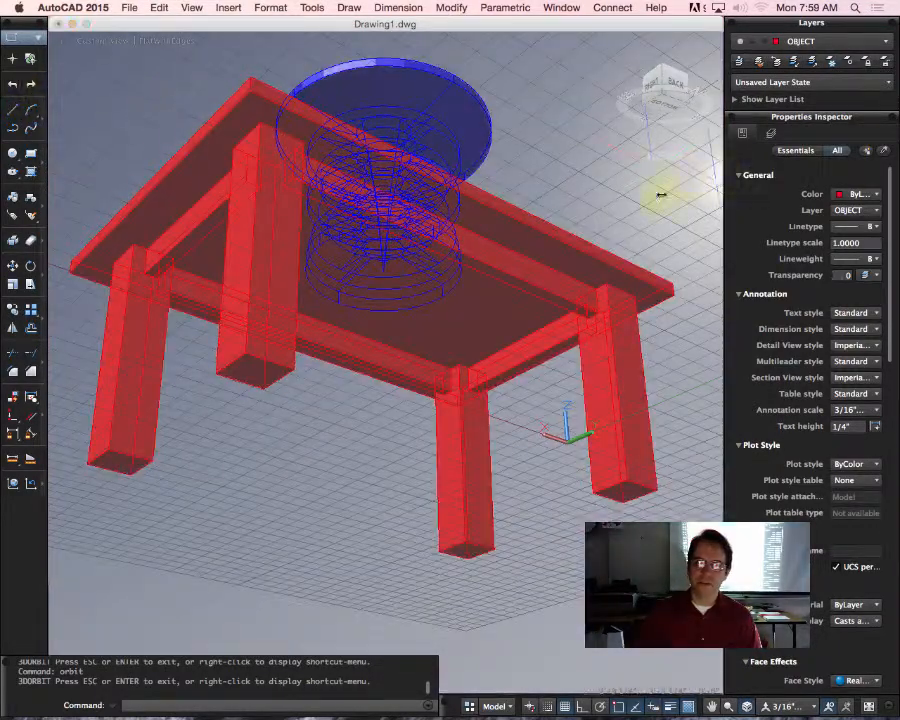
{"action": "type", "text": "orbit"}
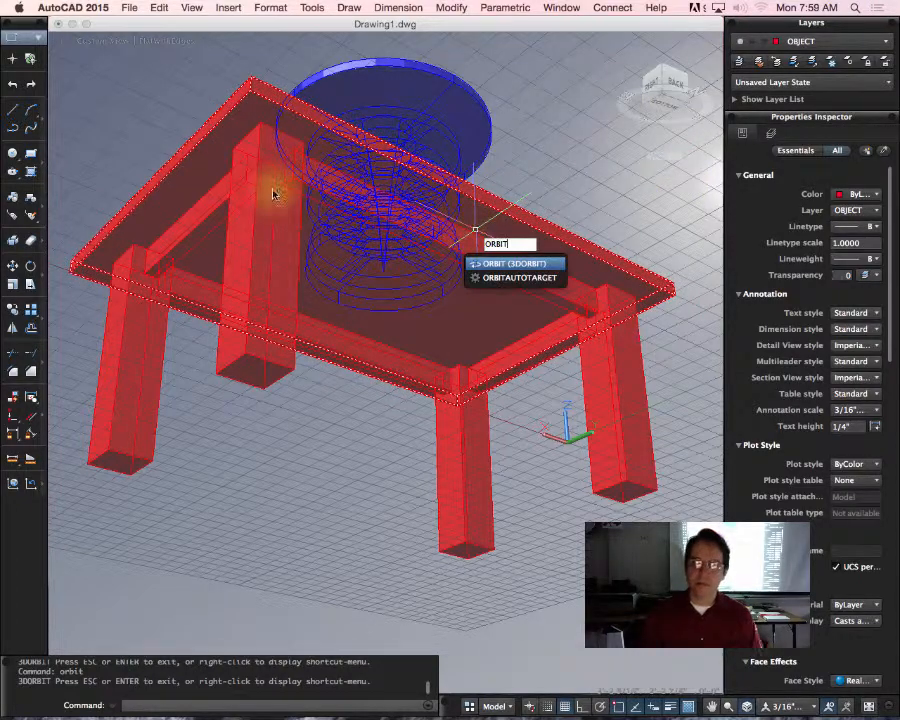
{"action": "key", "text": "Return"}
{"action": "left_click_drag", "start_coordinate": [318, 225], "coordinate": [390, 228]}
{"action": "key", "text": "Escape"}
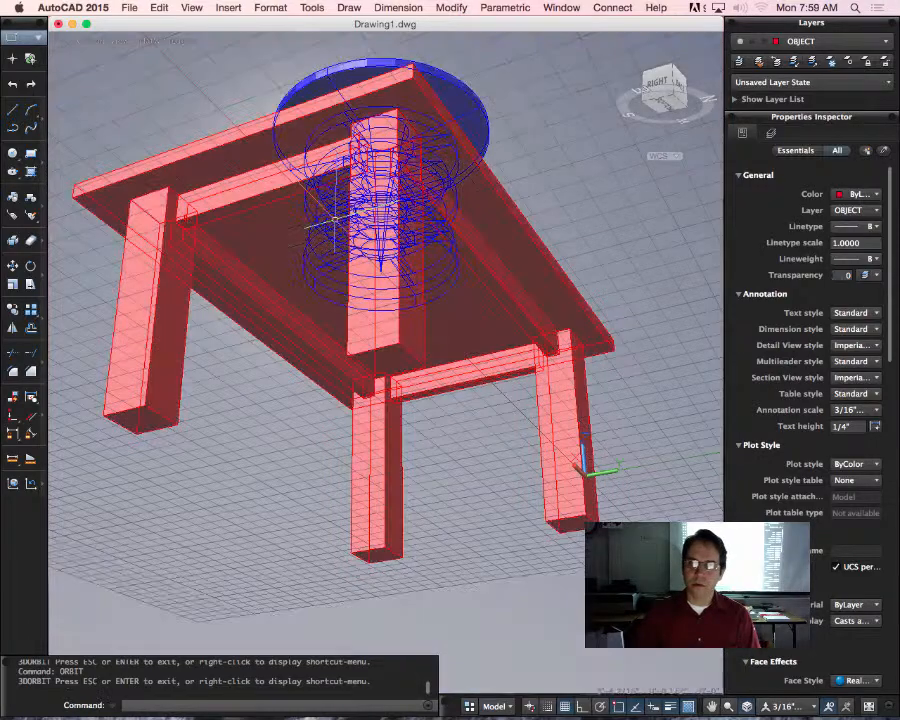
{"action": "type", "text": "orbit"}
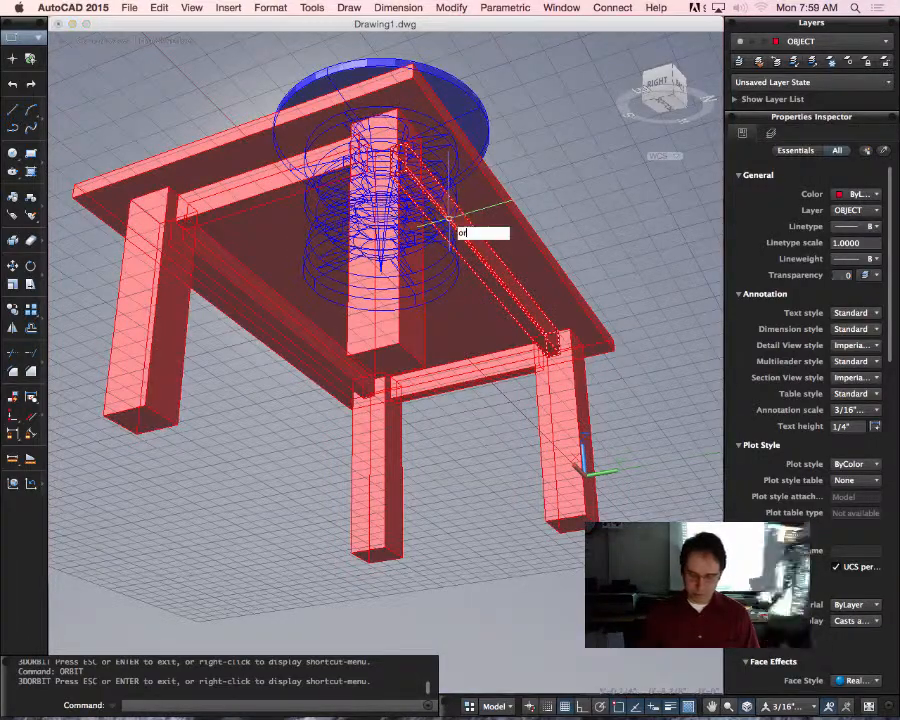
{"action": "key", "text": "Return"}
{"action": "mouse_move", "coordinate": [444, 226]}
{"action": "left_mouse_down"}
{"action": "mouse_move", "coordinate": [405, 260]}
{"action": "mouse_move", "coordinate": [396, 248]}
{"action": "mouse_move", "coordinate": [402, 234]}
{"action": "left_mouse_up"}
{"action": "key", "text": "Escape"}
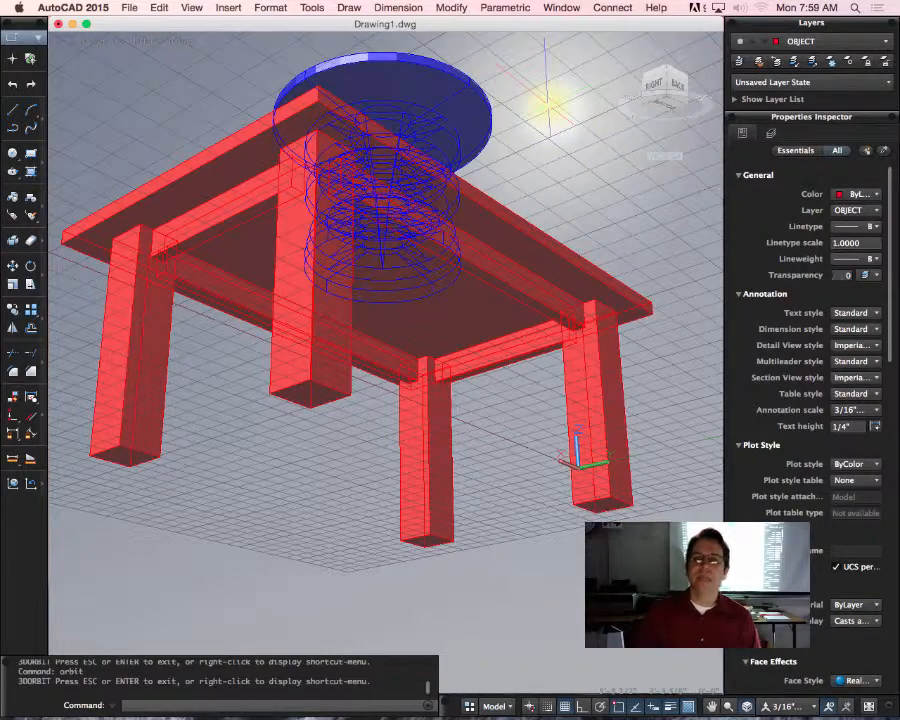
Step: Orbit back above the table and set the view's visual style to Shaded
{"action": "left_click", "coordinate": [688, 81]}
{"action": "left_click_drag", "start_coordinate": [688, 81], "coordinate": [684, 72]}
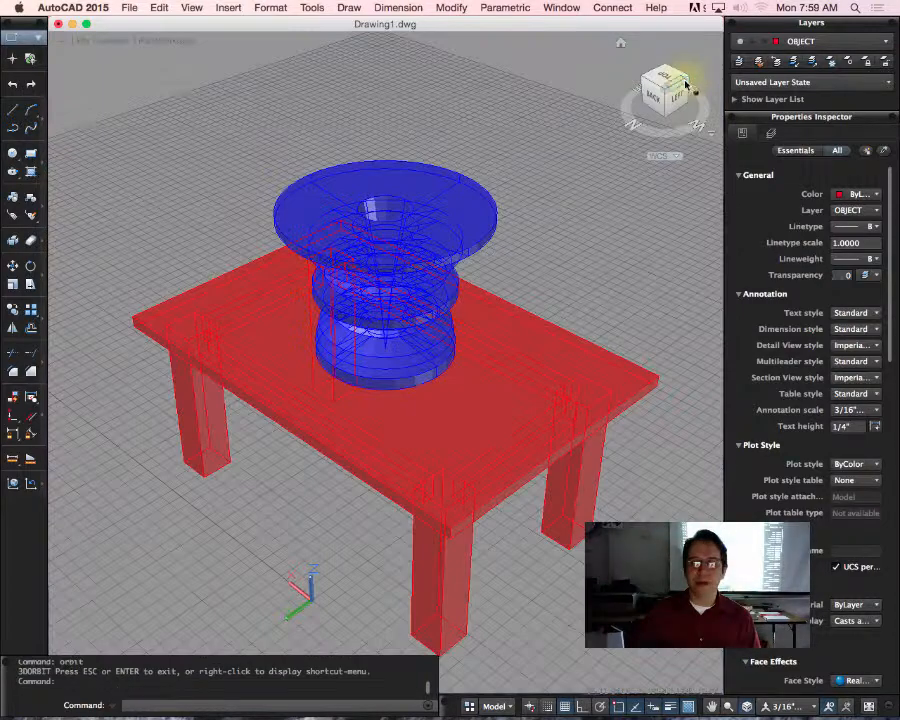
{"action": "left_click", "coordinate": [166, 43]}
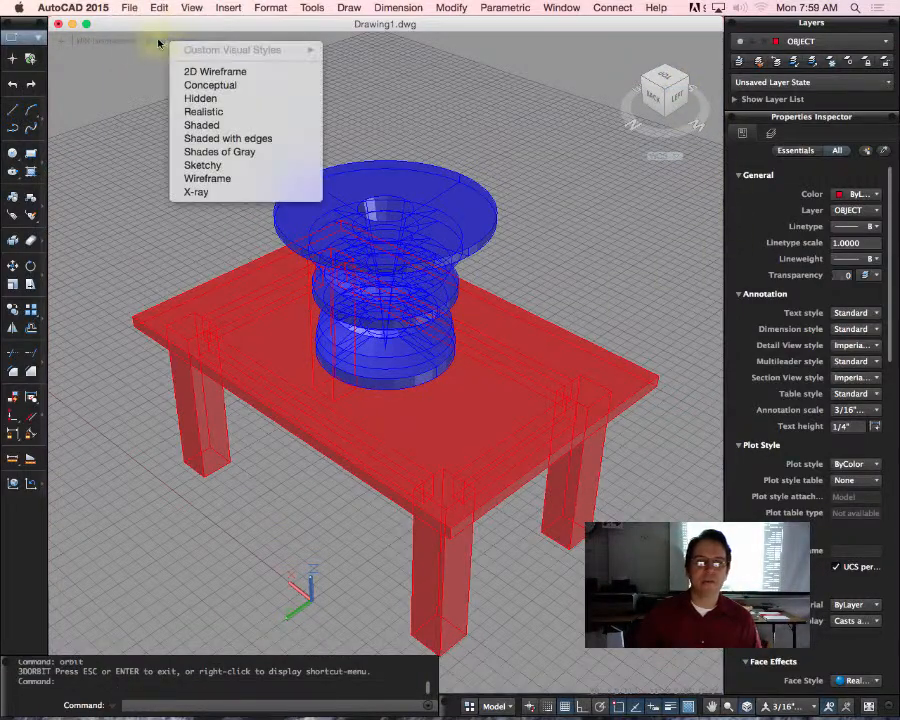
{"action": "left_click", "coordinate": [231, 127]}
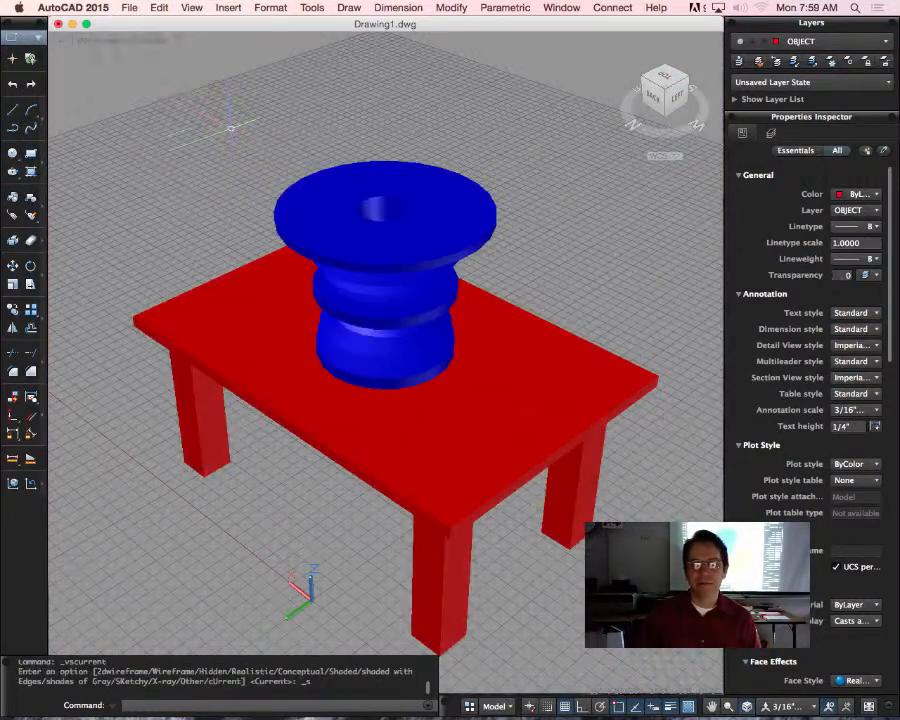
Step: Compare the Realistic, Conceptual and Shaded with edges visual styles on the model, then return to Shaded
{"action": "left_click", "coordinate": [152, 44]}
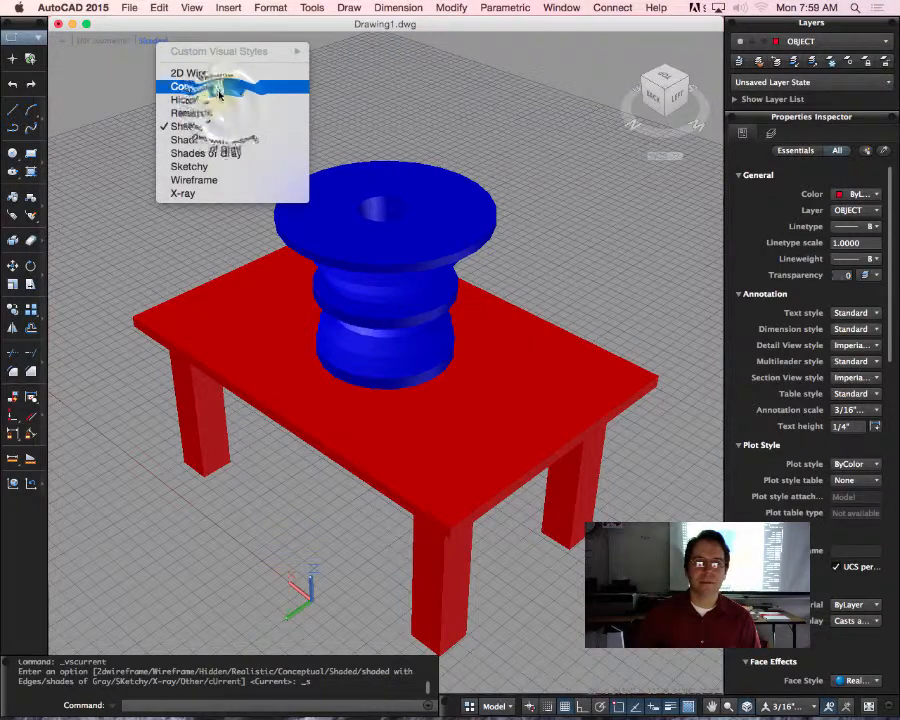
{"action": "left_click", "coordinate": [225, 113]}
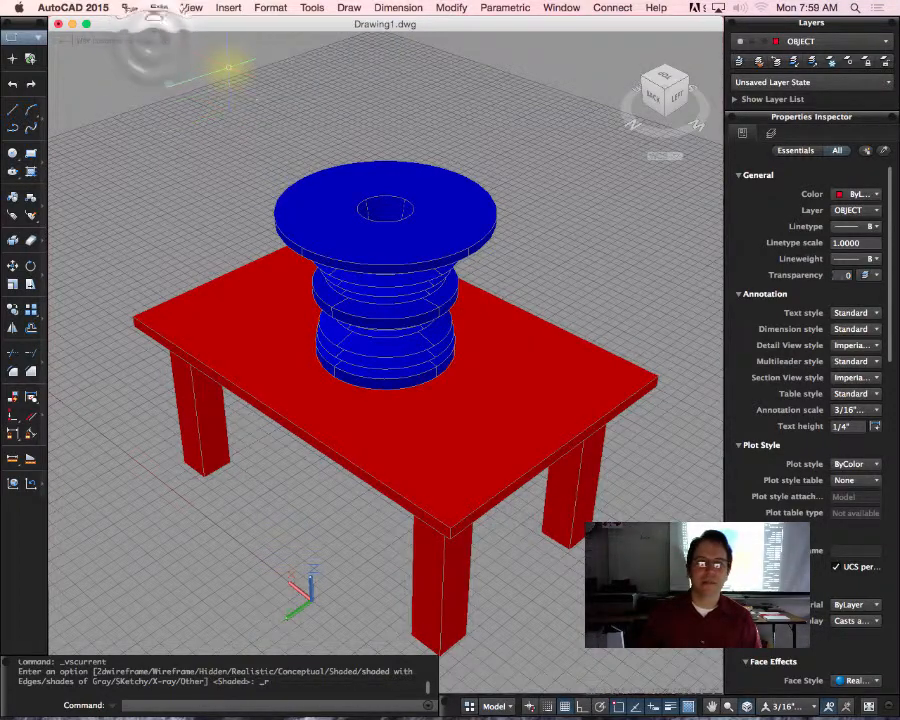
{"action": "left_click", "coordinate": [152, 44]}
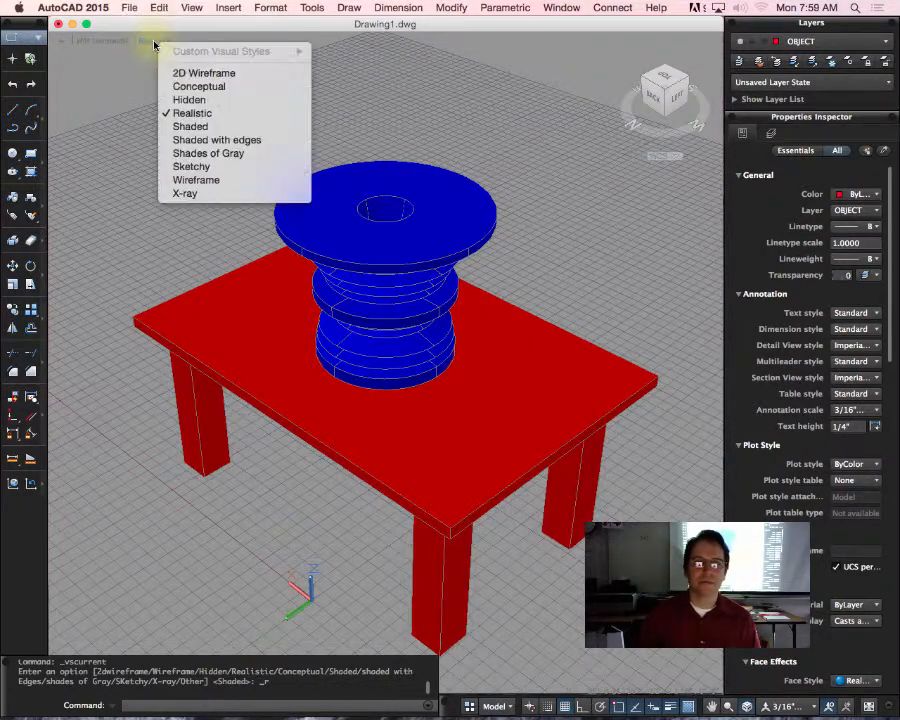
{"action": "left_click", "coordinate": [228, 87]}
{"action": "left_click", "coordinate": [159, 42]}
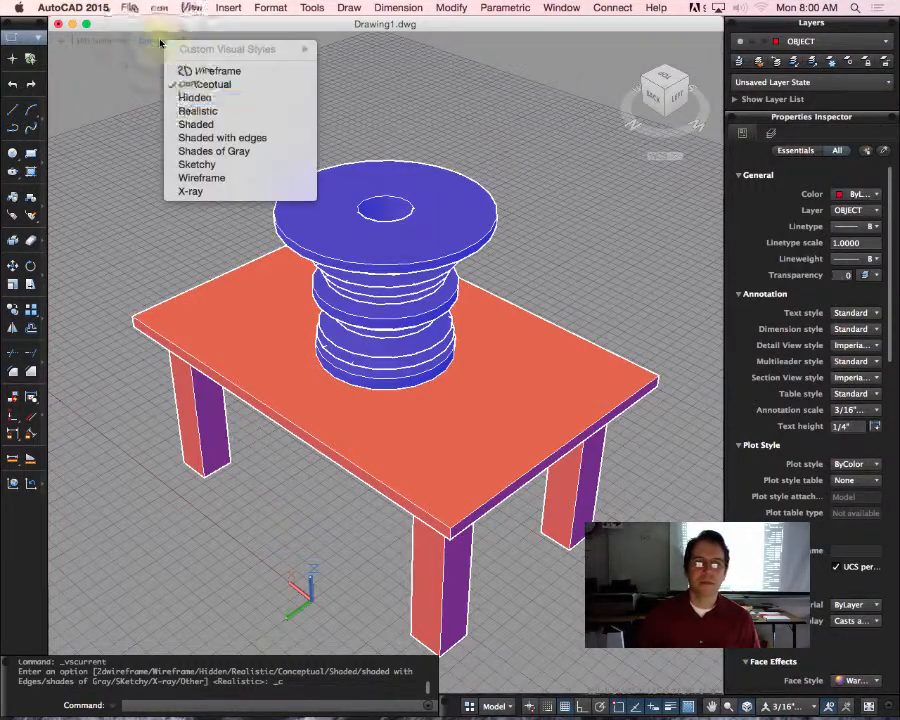
{"action": "left_click", "coordinate": [237, 141]}
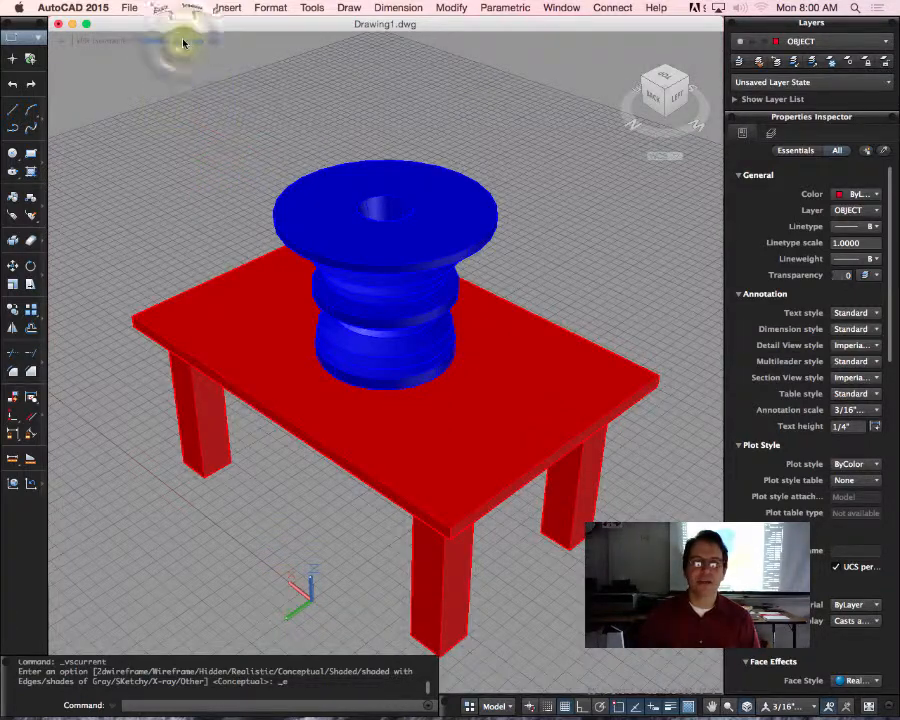
{"action": "left_click", "coordinate": [183, 42]}
{"action": "left_click", "coordinate": [232, 125]}
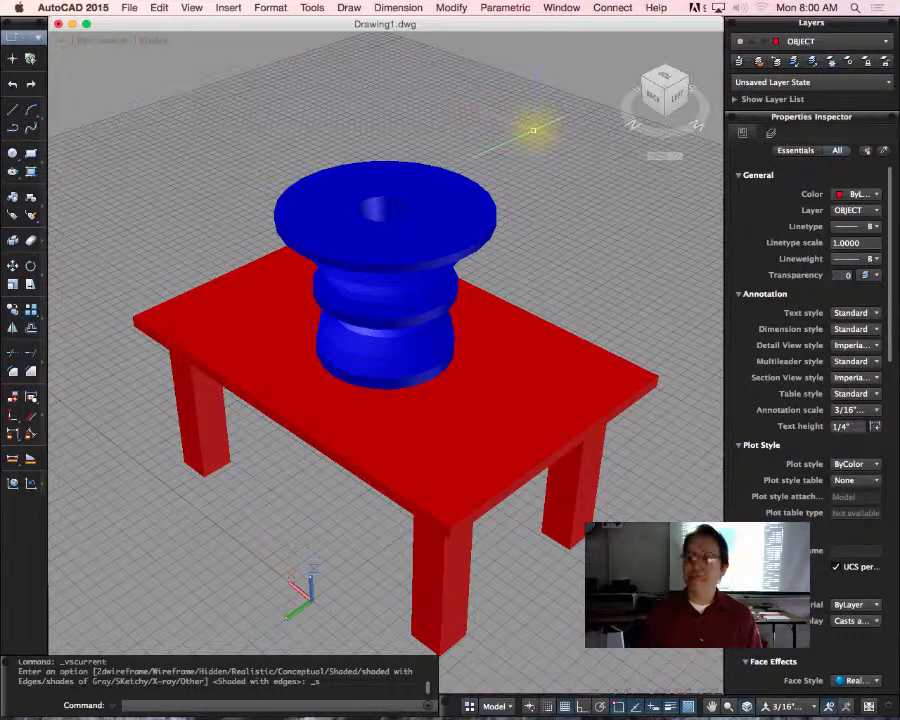
Step: Open the Material Browser, enlarge it to reveal the type and category columns, and widen the material name column
{"action": "type", "text": "m"}
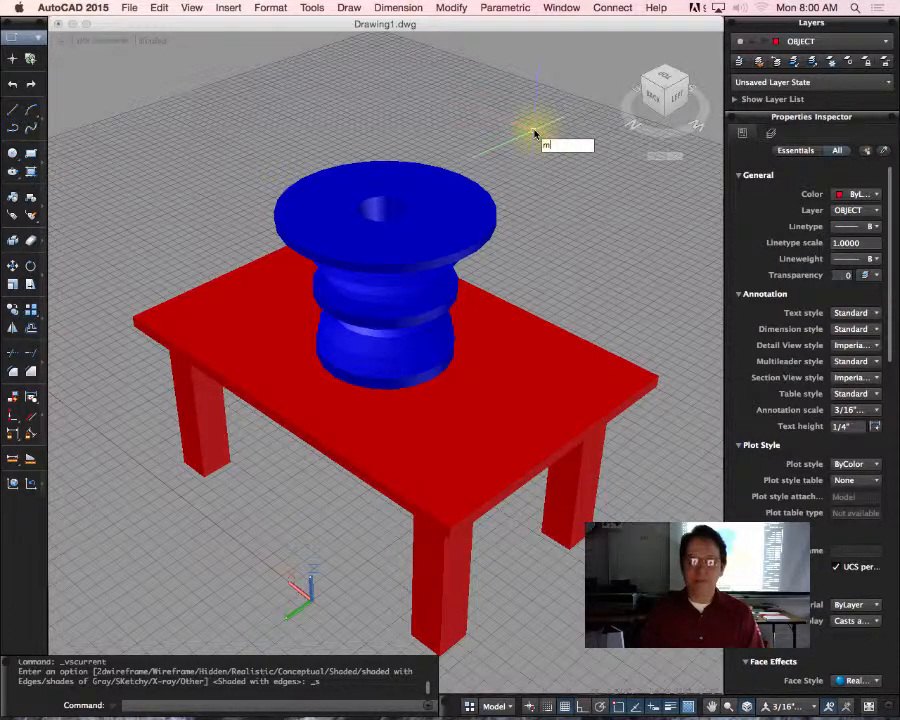
{"action": "type", "text": "aterials"}
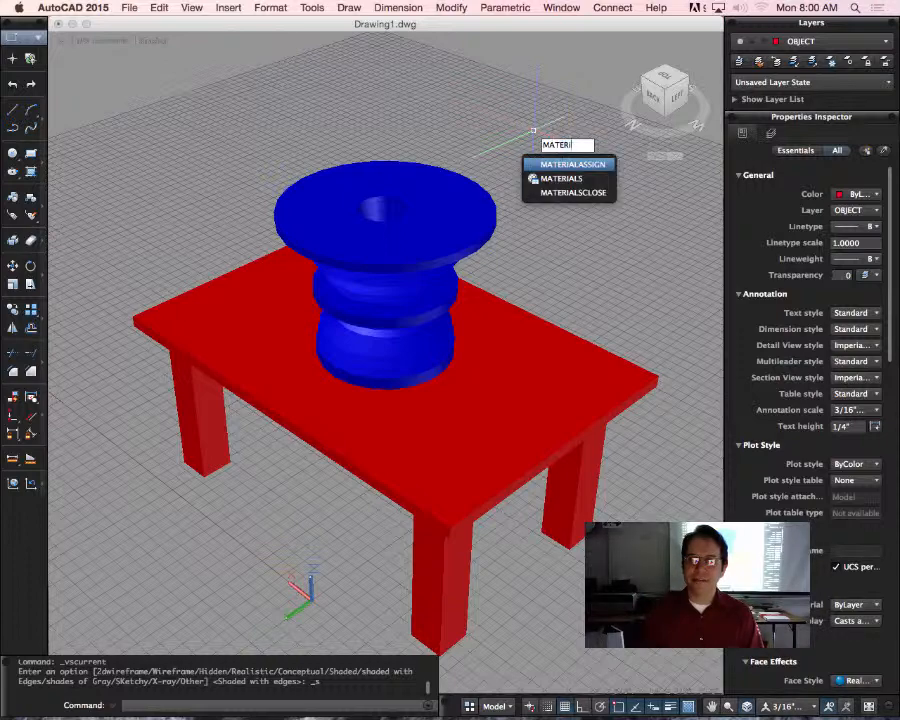
{"action": "key", "text": "Return"}
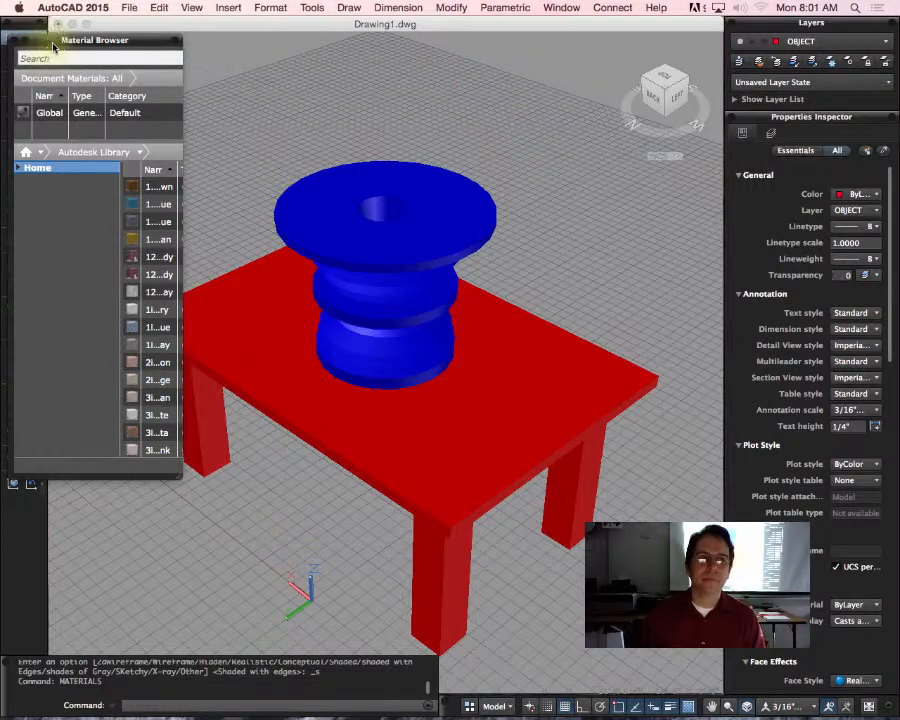
{"action": "left_click_drag", "start_coordinate": [51, 49], "coordinate": [69, 33]}
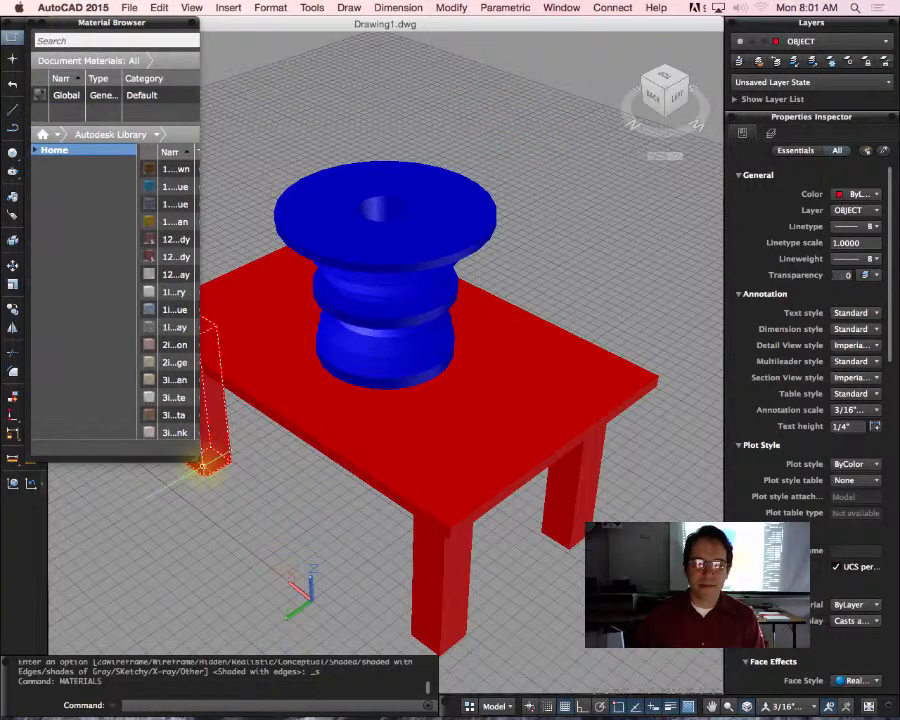
{"action": "mouse_move", "coordinate": [198, 458]}
{"action": "left_mouse_down"}
{"action": "mouse_move", "coordinate": [490, 672]}
{"action": "mouse_move", "coordinate": [731, 669]}
{"action": "left_mouse_up"}
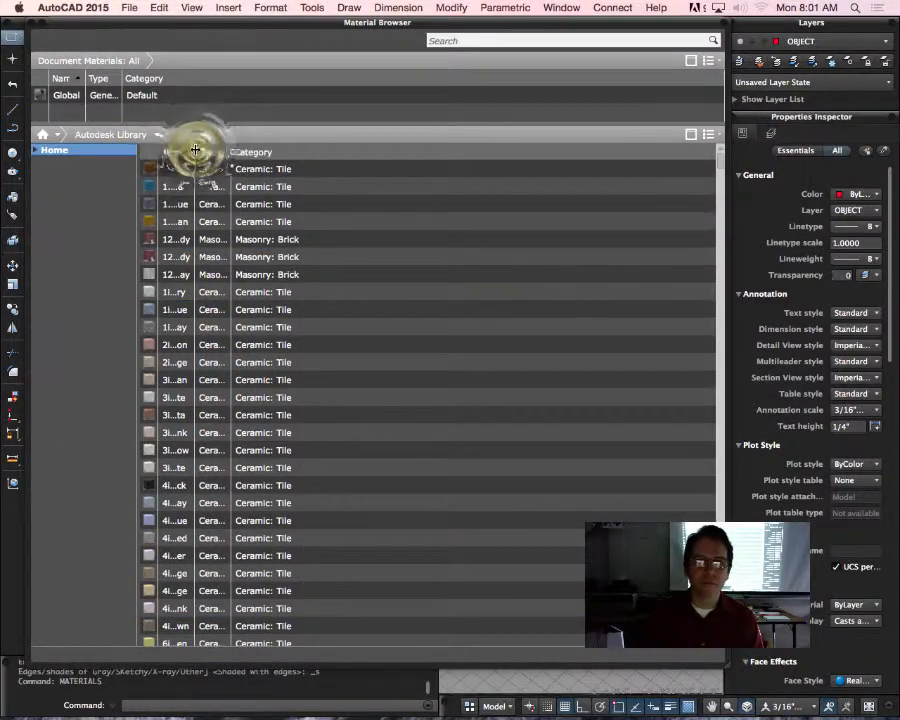
{"action": "left_click_drag", "start_coordinate": [198, 152], "coordinate": [398, 152]}
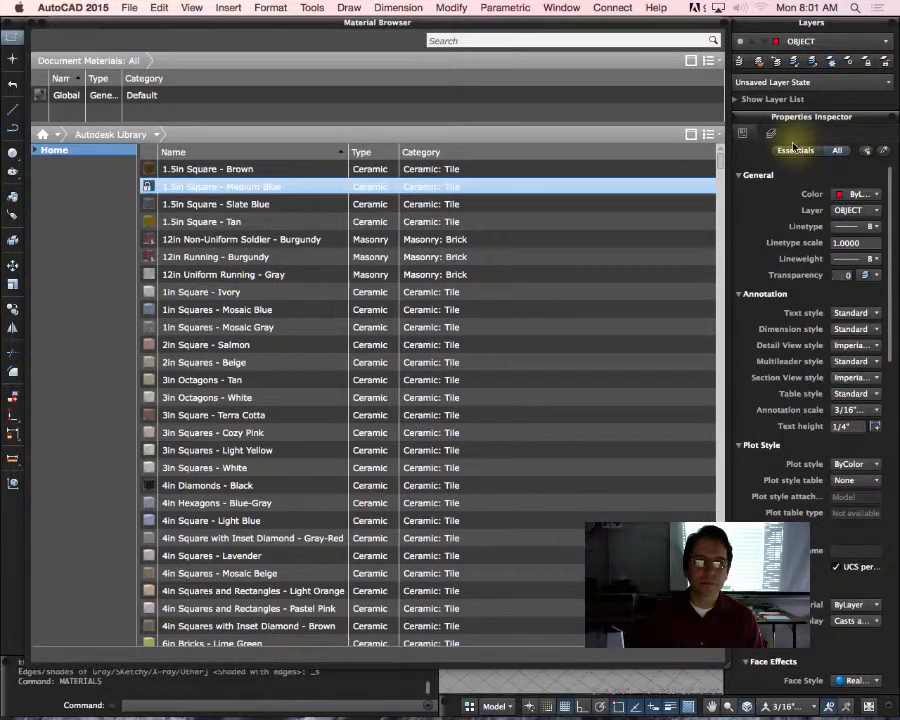
{"action": "mouse_move", "coordinate": [716, 139]}
{"action": "left_mouse_down"}
{"action": "mouse_move", "coordinate": [727, 216]}
{"action": "mouse_move", "coordinate": [713, 420]}
{"action": "mouse_move", "coordinate": [720, 640]}
{"action": "mouse_move", "coordinate": [707, 151]}
{"action": "left_mouse_up"}
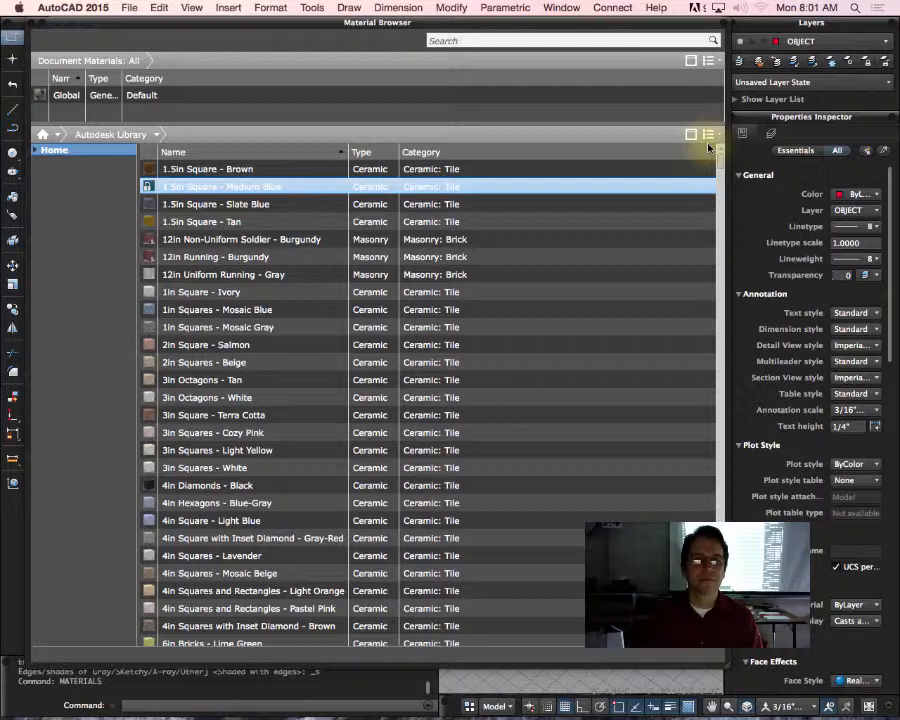
Step: Browse to the Material Browser's Home level and reopen the Autodesk Library
{"action": "left_click", "coordinate": [60, 155]}
{"action": "left_click", "coordinate": [215, 172]}
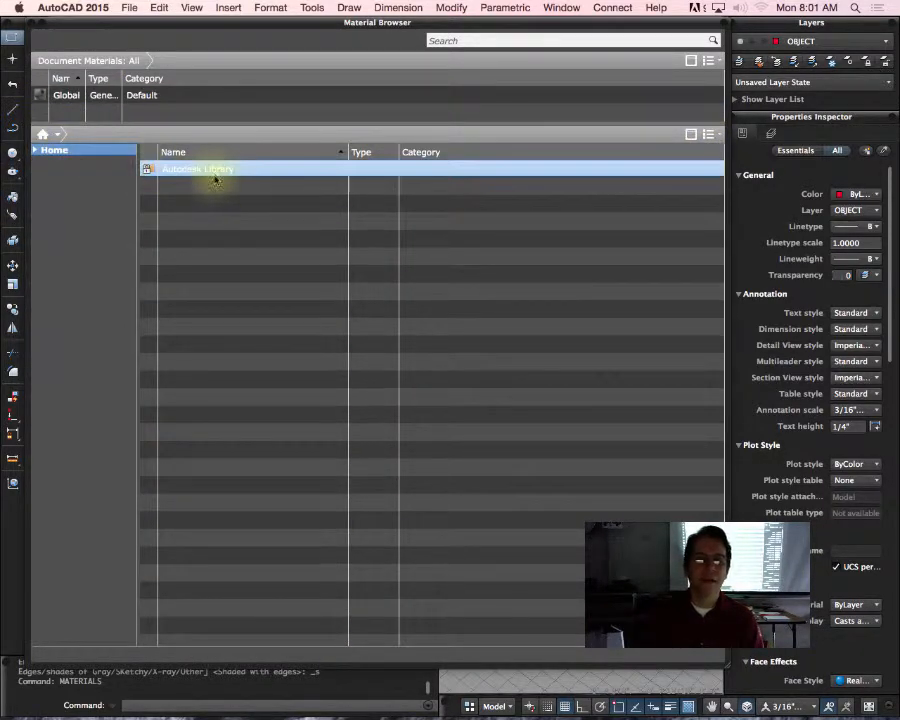
{"action": "left_click", "coordinate": [220, 175]}
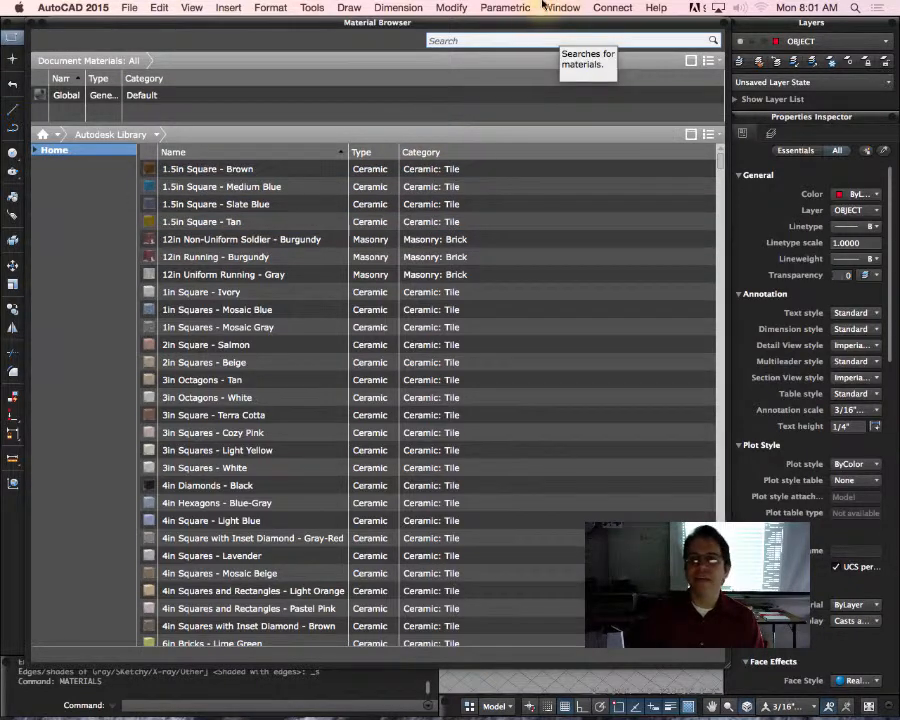
Step: Try to enter "wood" as a search term in the Material Browser, cancelling any stray command-line entries
{"action": "left_click", "coordinate": [484, 42]}
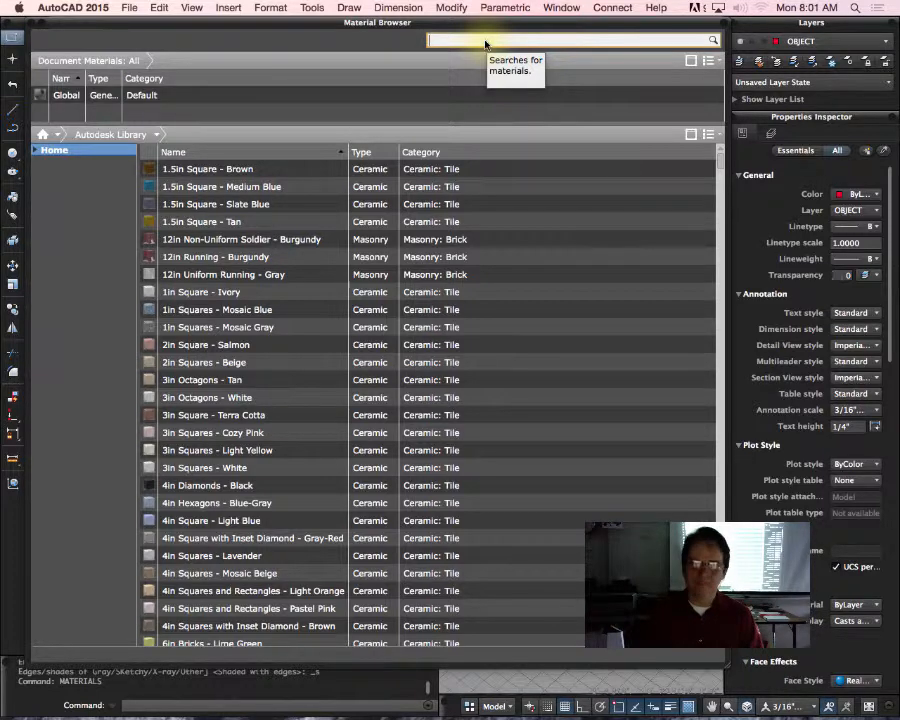
{"action": "type", "text": "Woodwwwww"}
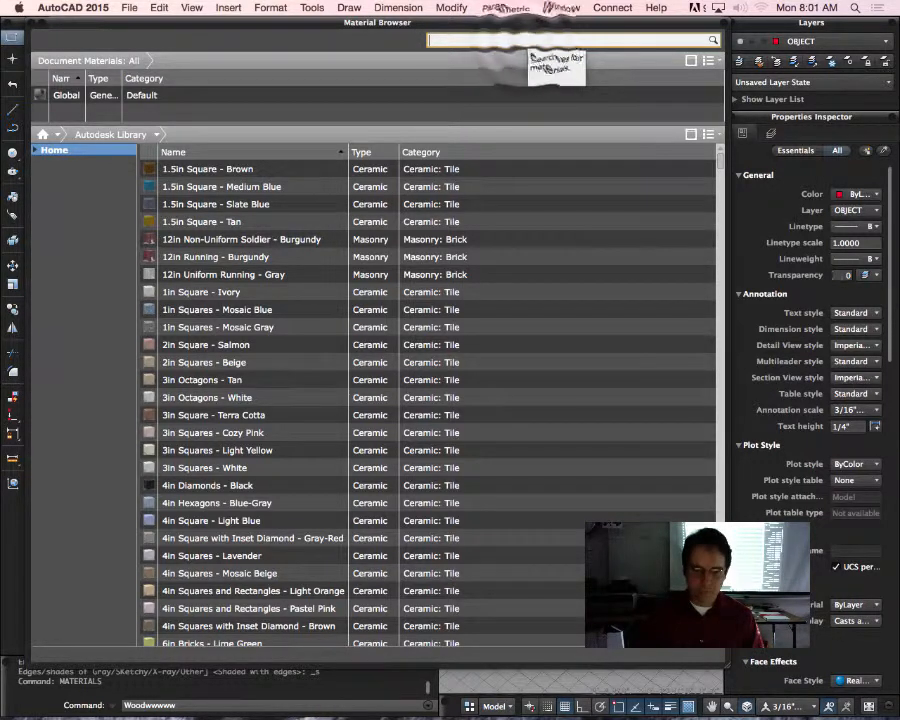
{"action": "key", "text": "Escape"}
{"action": "type", "text": "w"}
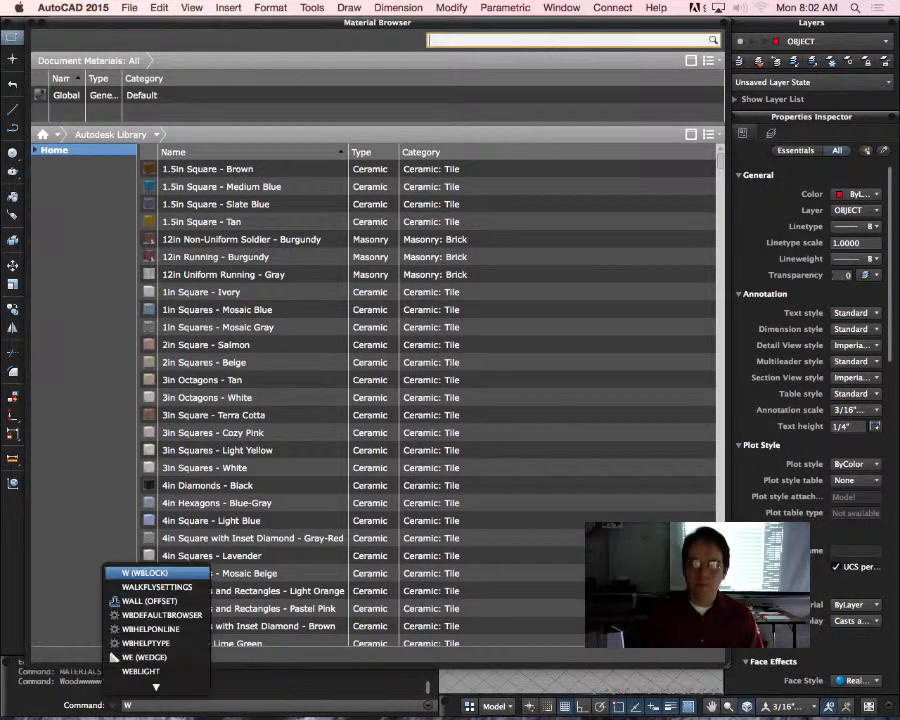
{"action": "key", "text": "Escape"}
{"action": "key", "text": "Escape"}
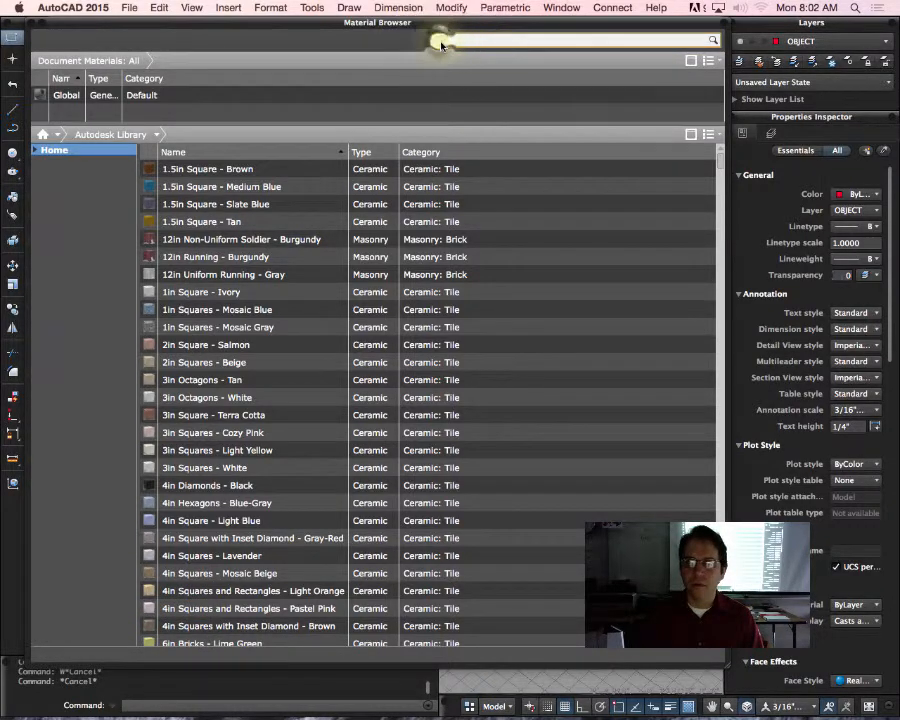
{"action": "type", "text": "w"}
{"action": "key", "text": "BackSpace"}
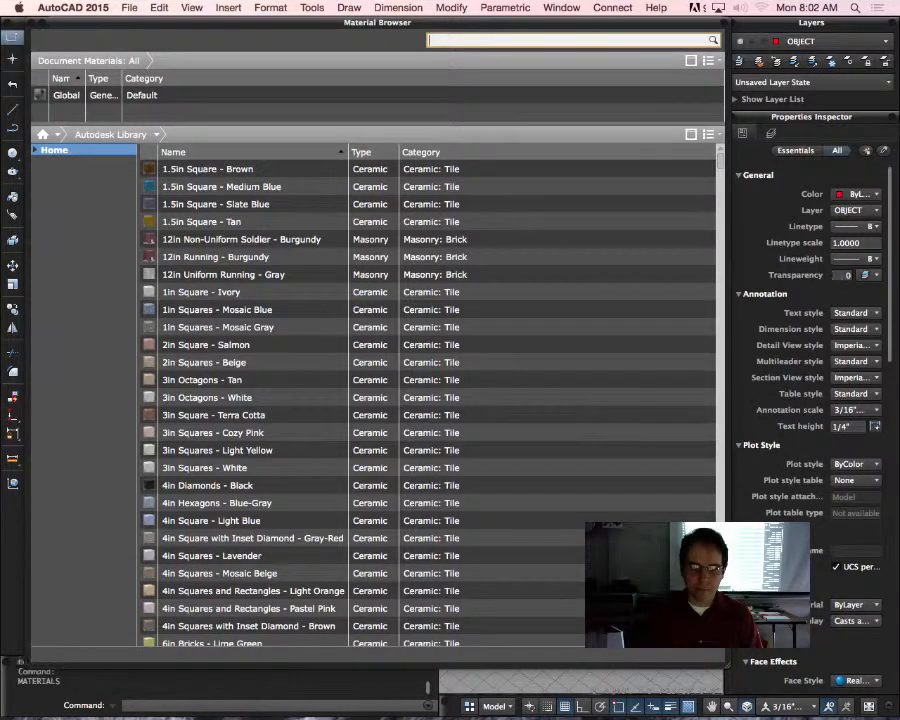
{"action": "type", "text": "wwww"}
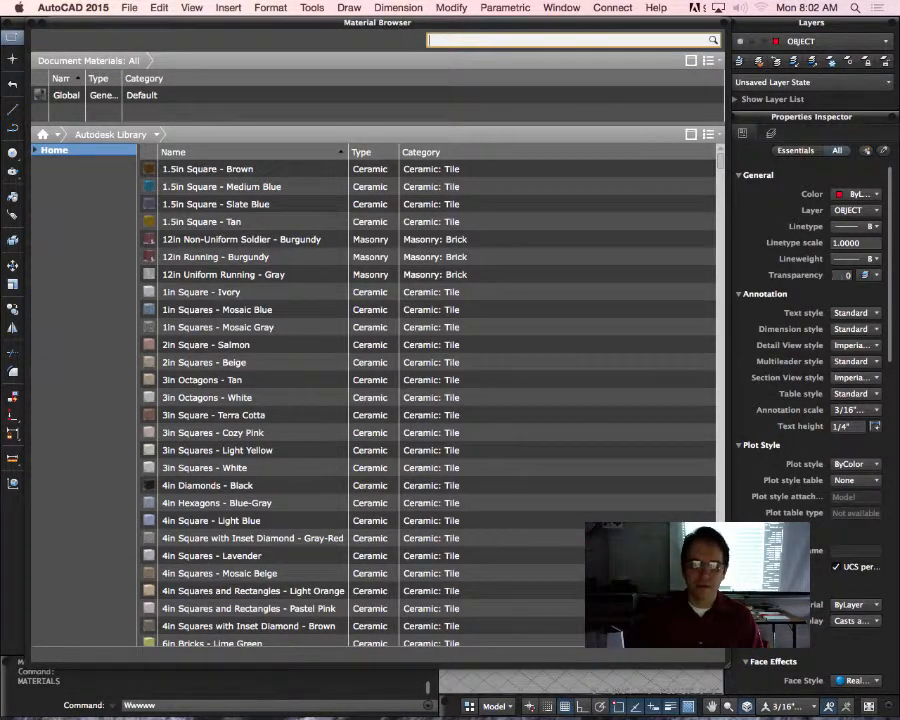
{"action": "key", "text": "Escape"}
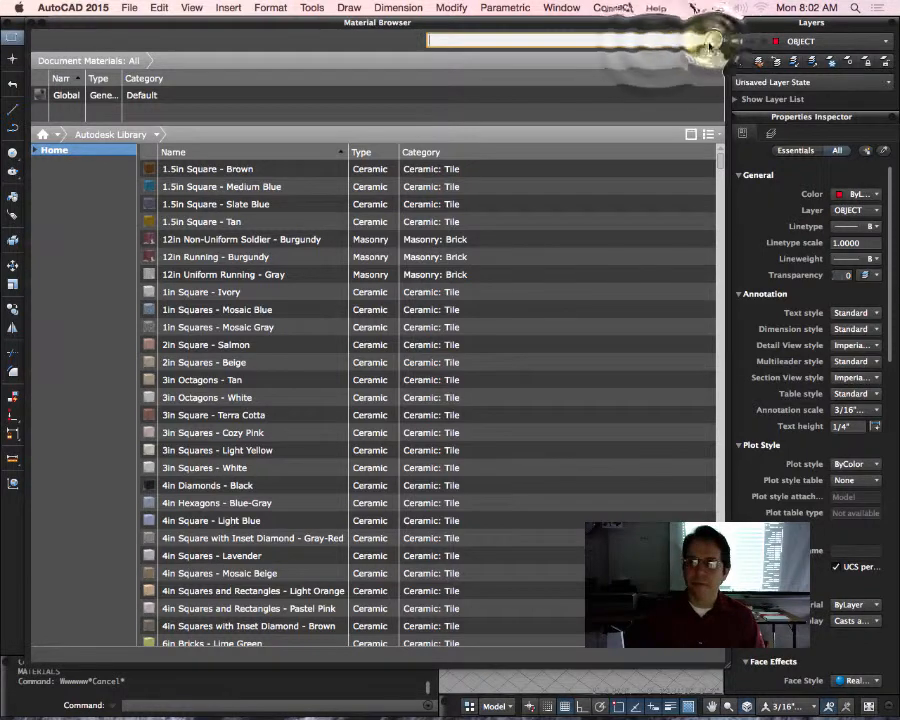
{"action": "right_click", "coordinate": [628, 41]}
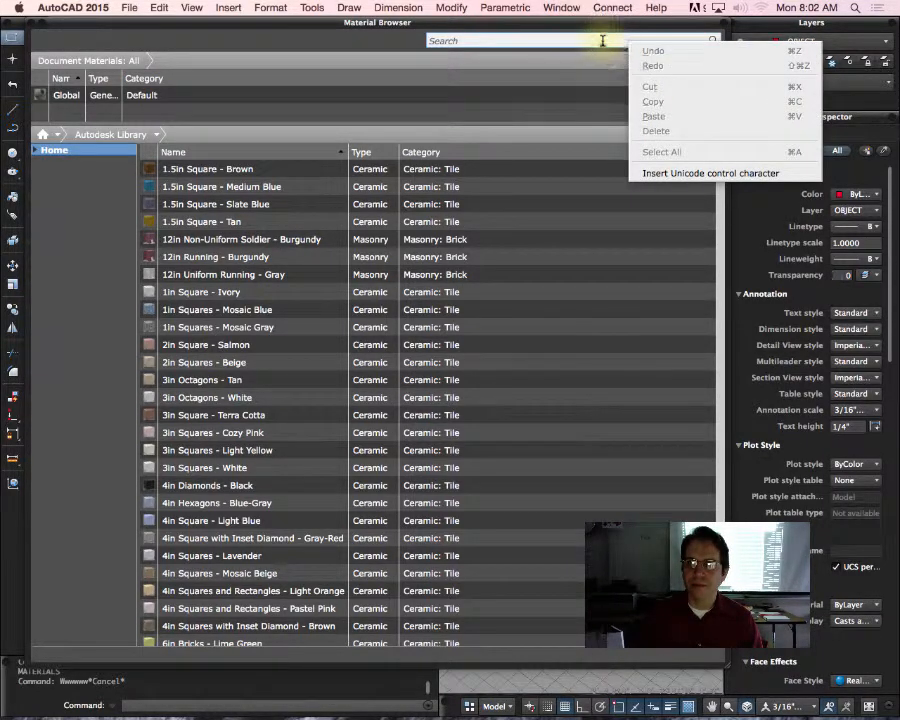
{"action": "key", "text": "Escape"}
{"action": "type", "text": "w"}
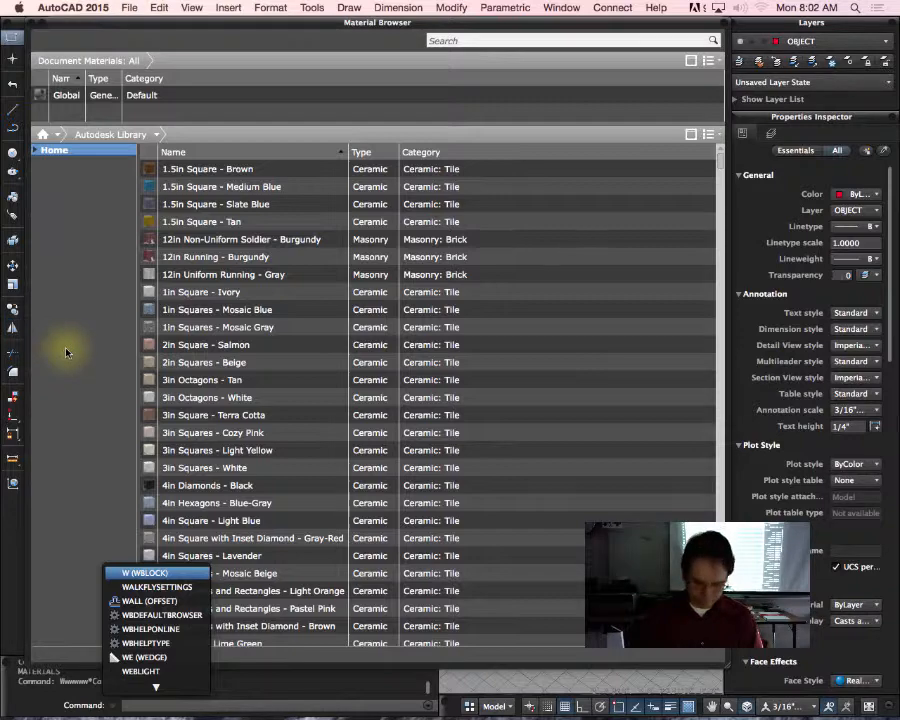
Step: Switch to Microsoft Word, write "wood" in a blank document, and select the word for copying
{"action": "key", "text": "super+space"}
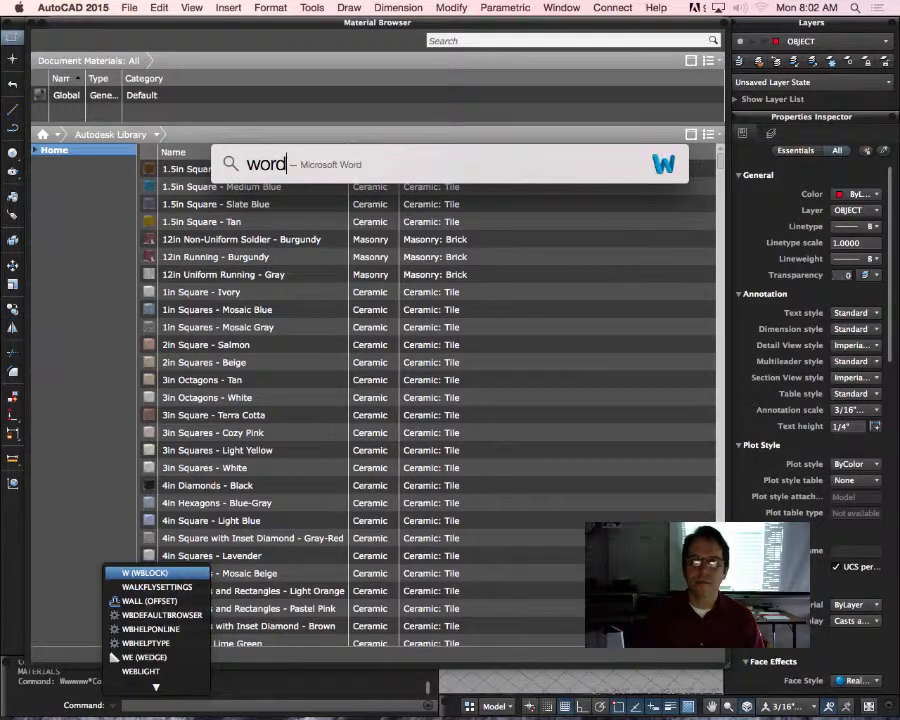
{"action": "type", "text": "word"}
{"action": "key", "text": "Return"}
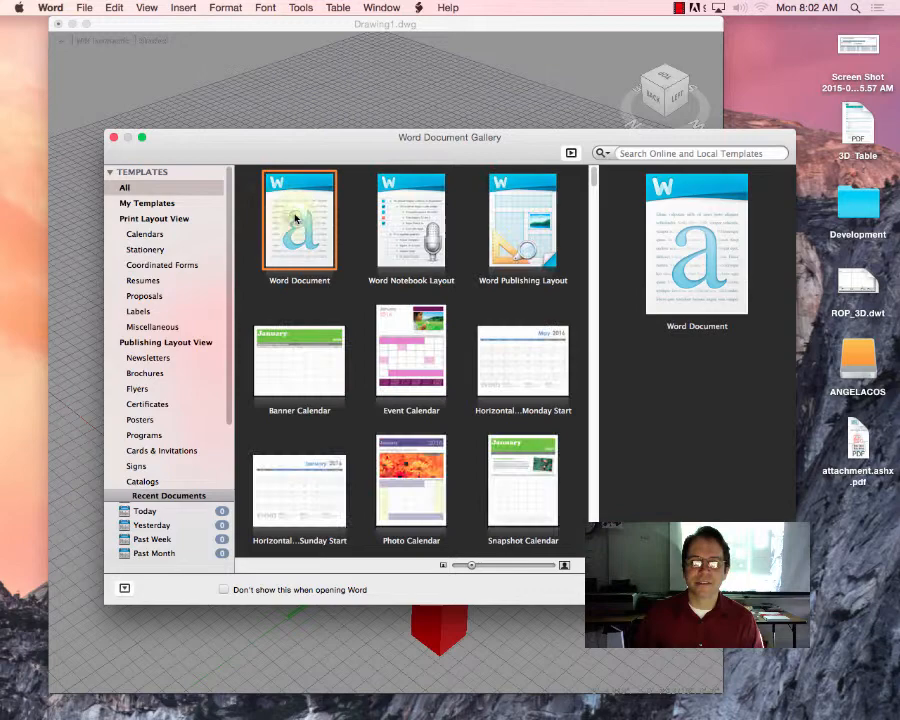
{"action": "double_click", "coordinate": [295, 218]}
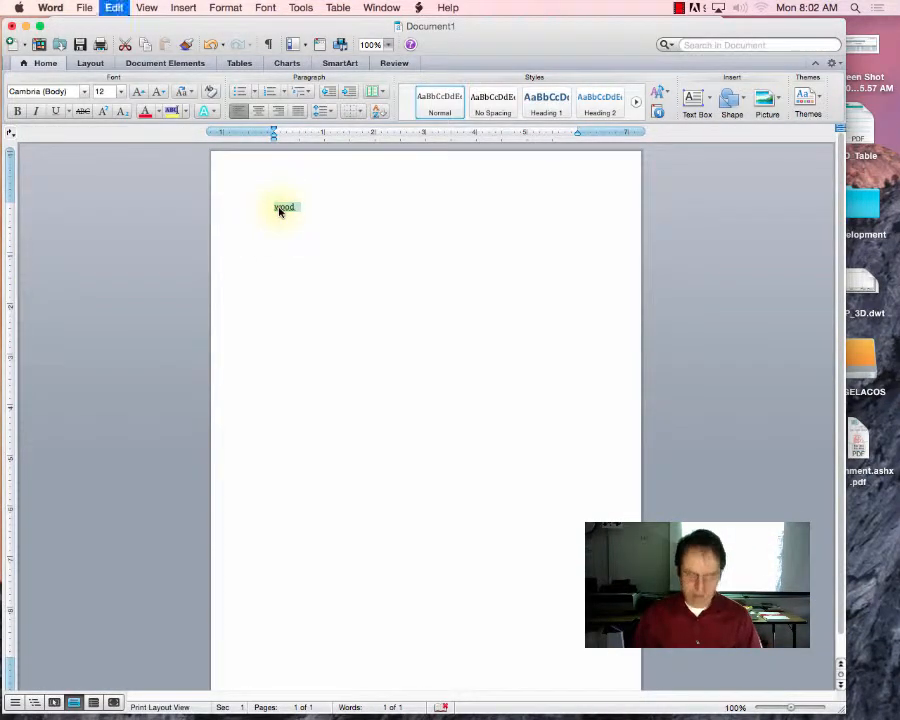
Step: Switch back to AutoCAD and try to paste the copied word into the Material Browser's search
{"action": "key", "text": "super+Tab"}
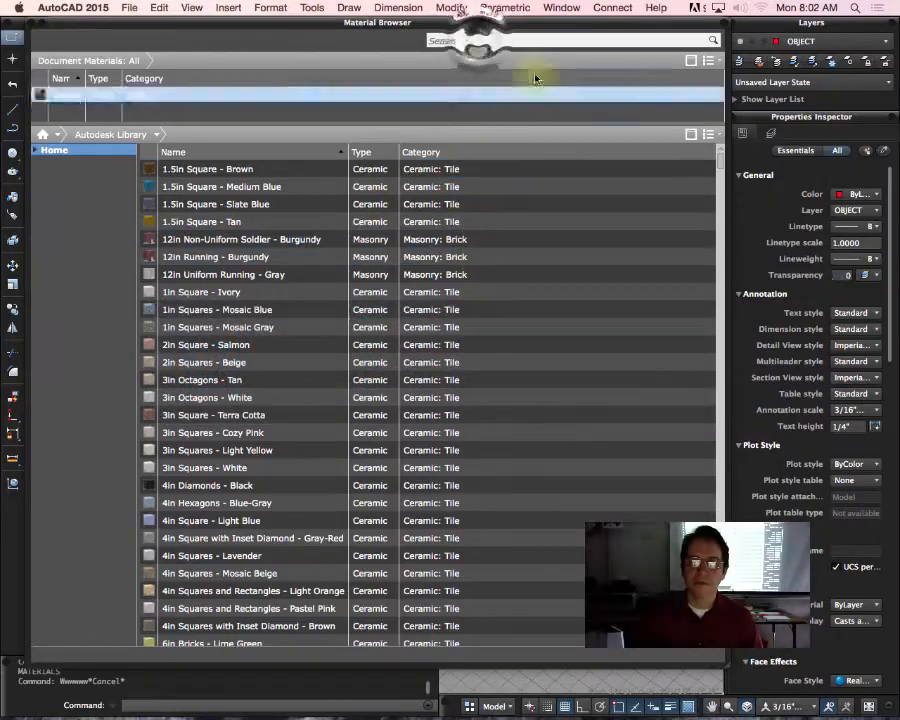
{"action": "right_click", "coordinate": [458, 42]}
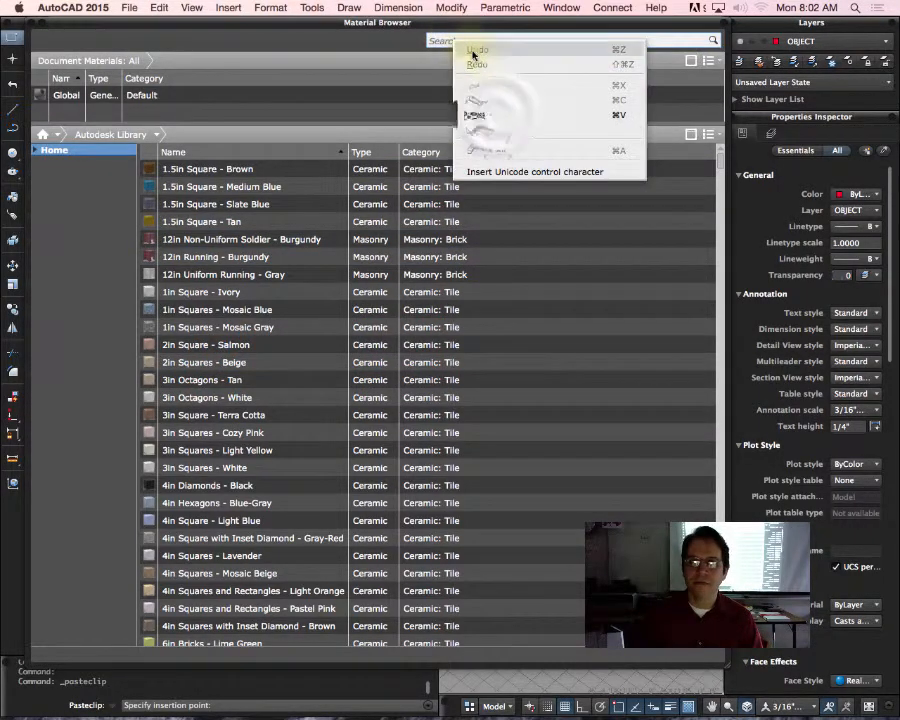
{"action": "left_click", "coordinate": [499, 117]}
{"action": "left_click", "coordinate": [479, 42]}
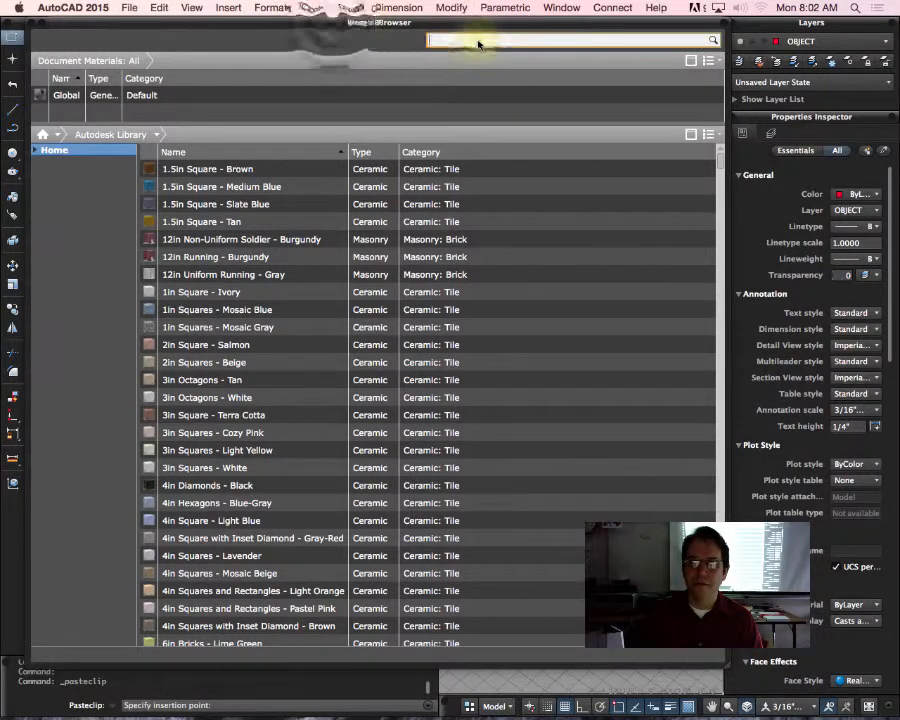
Step: Move the Material Browser aside to uncover the model and close the command line
{"action": "mouse_move", "coordinate": [330, 18]}
{"action": "left_mouse_down"}
{"action": "mouse_move", "coordinate": [314, 40]}
{"action": "mouse_move", "coordinate": [2, 36]}
{"action": "mouse_move", "coordinate": [8, 44]}
{"action": "left_mouse_up"}
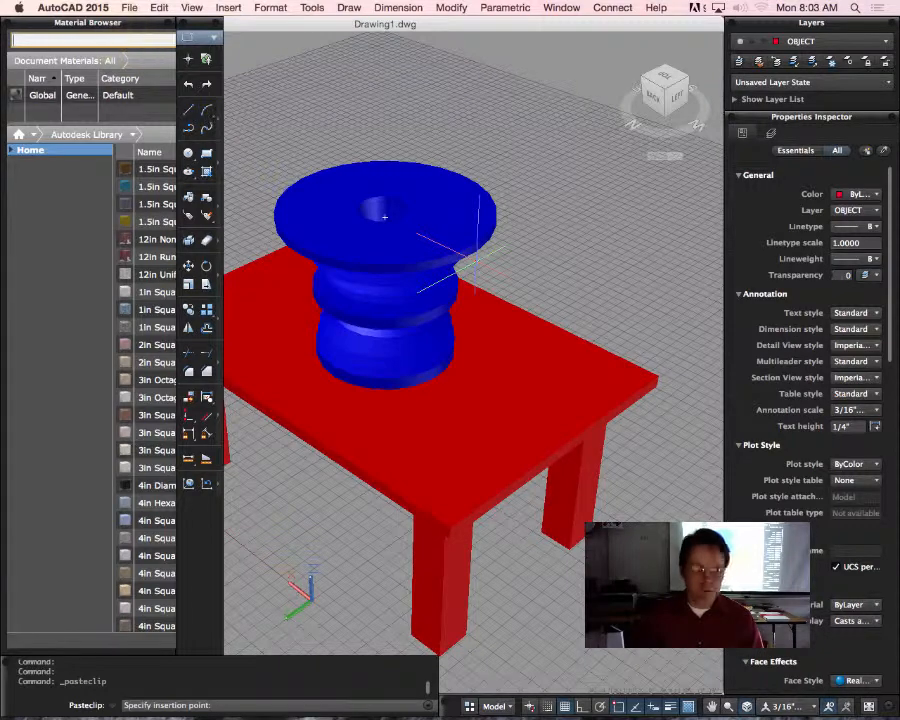
{"action": "type", "text": "wwww"}
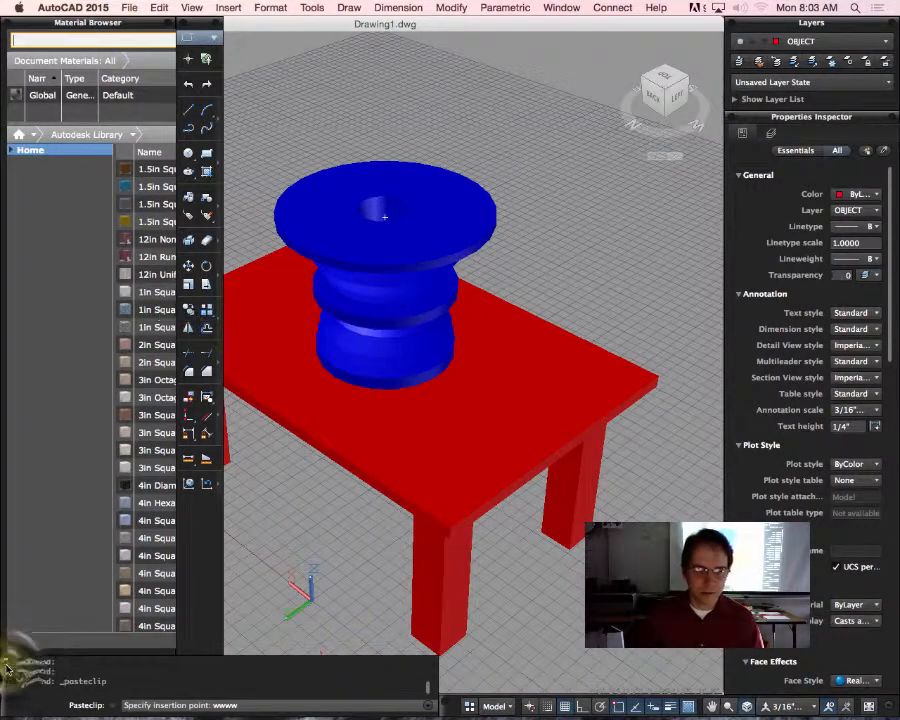
{"action": "left_click", "coordinate": [7, 665]}
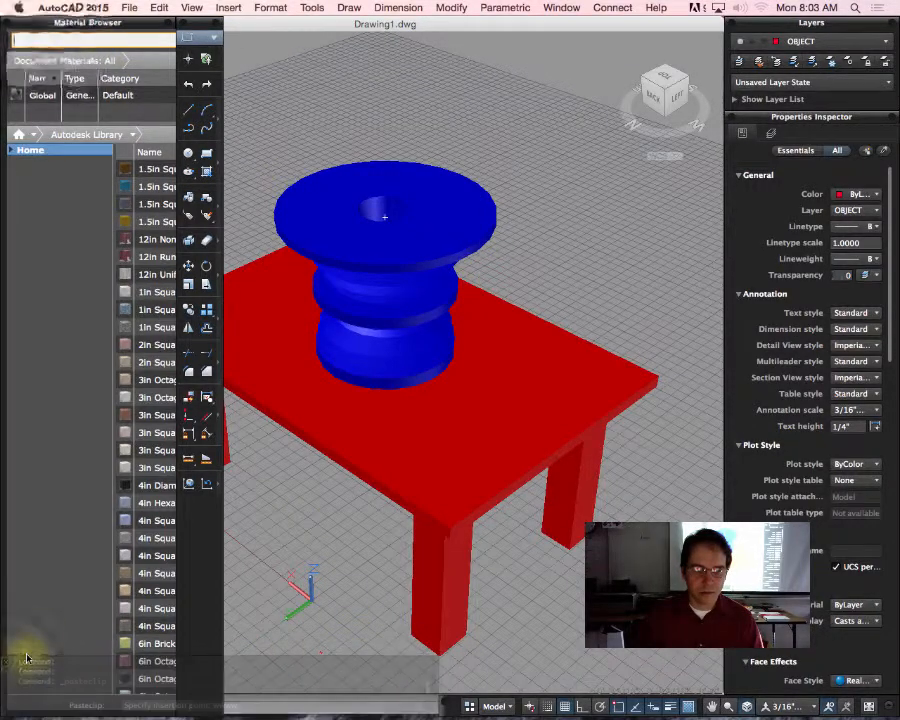
Step: Try to activate the Material Browser's search field and paste the copied word into it
{"action": "left_click", "coordinate": [50, 40]}
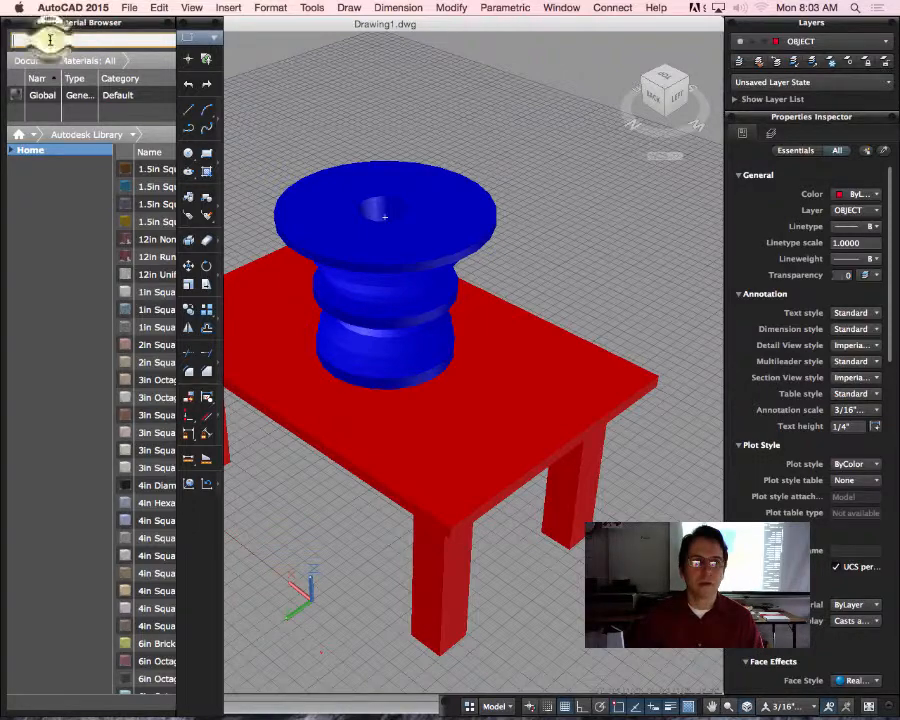
{"action": "left_click", "coordinate": [38, 34]}
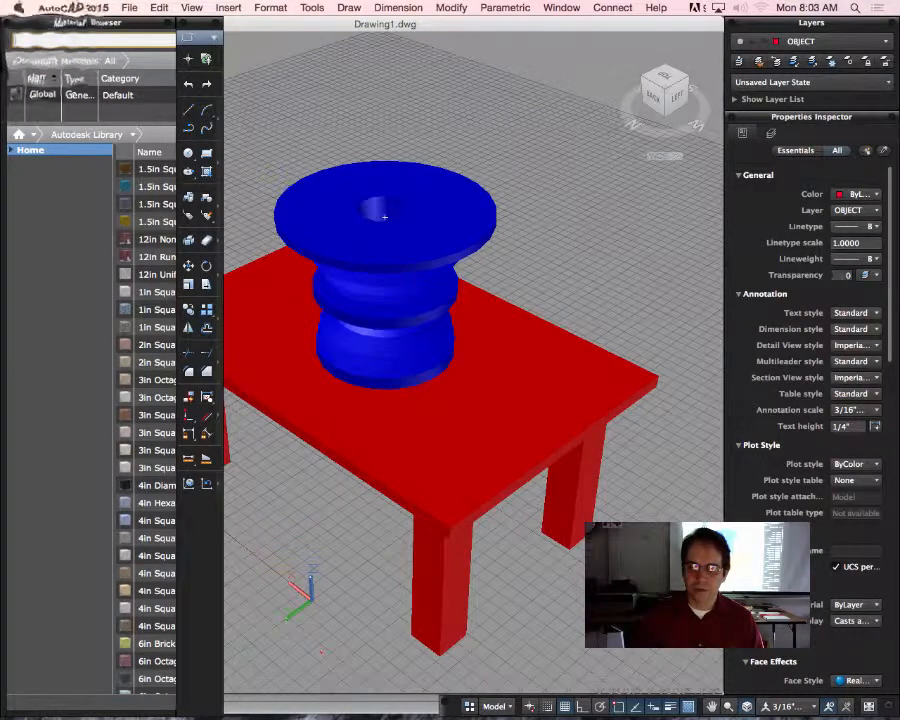
{"action": "left_click", "coordinate": [38, 34]}
{"action": "left_click", "coordinate": [38, 34]}
{"action": "left_click", "coordinate": [648, 706]}
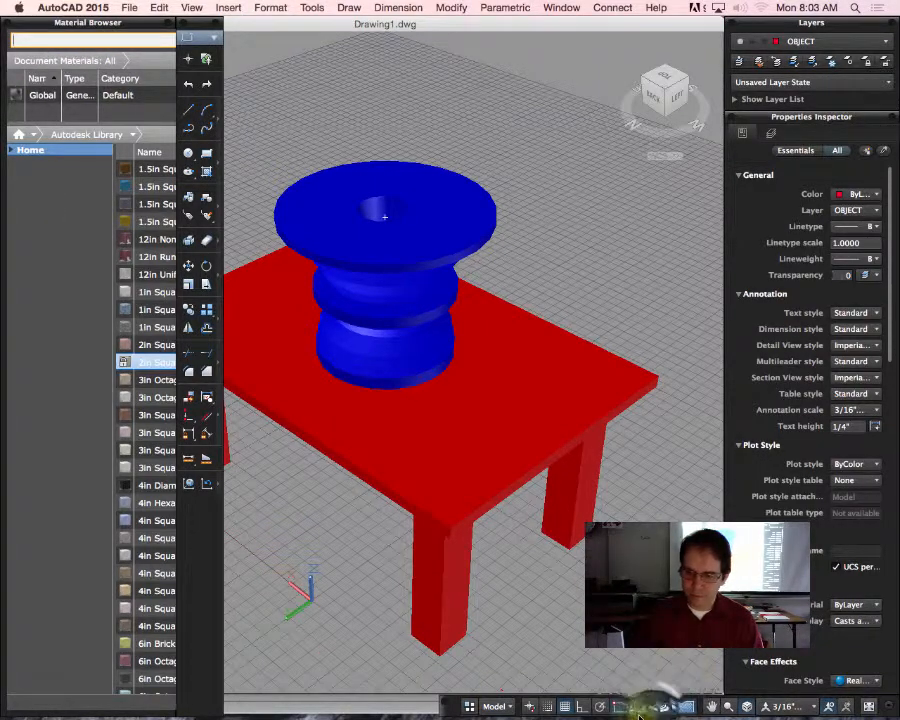
{"action": "left_click", "coordinate": [42, 40]}
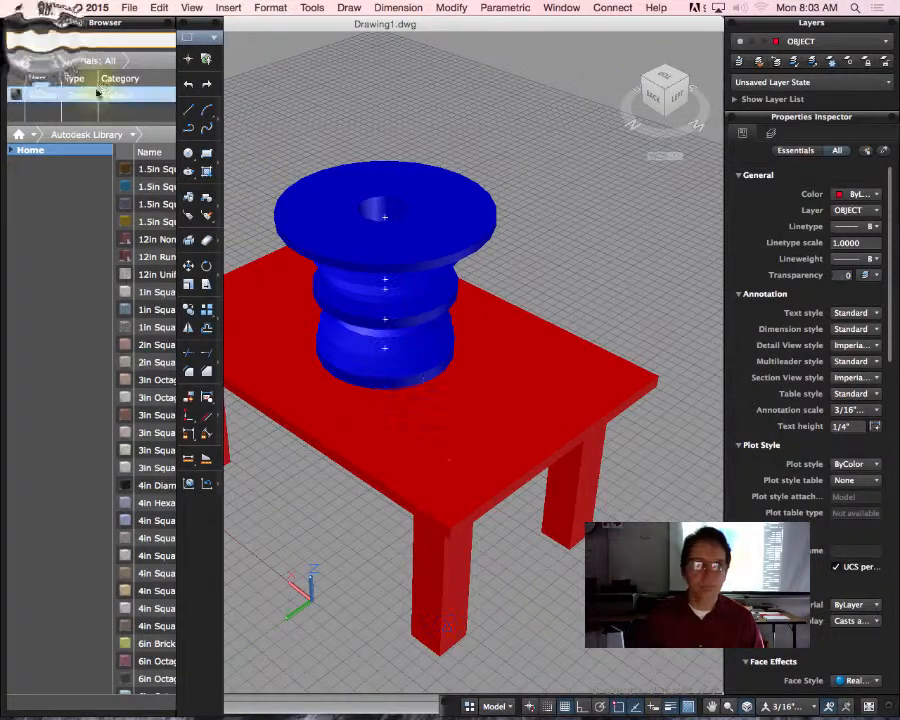
{"action": "right_click", "coordinate": [45, 43]}
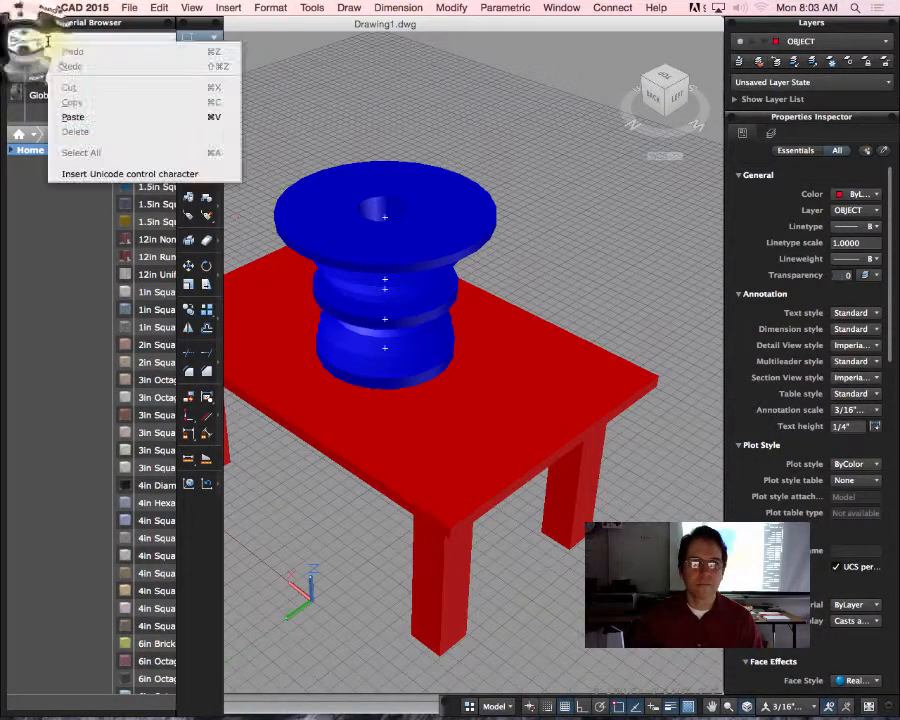
{"action": "left_click", "coordinate": [30, 40]}
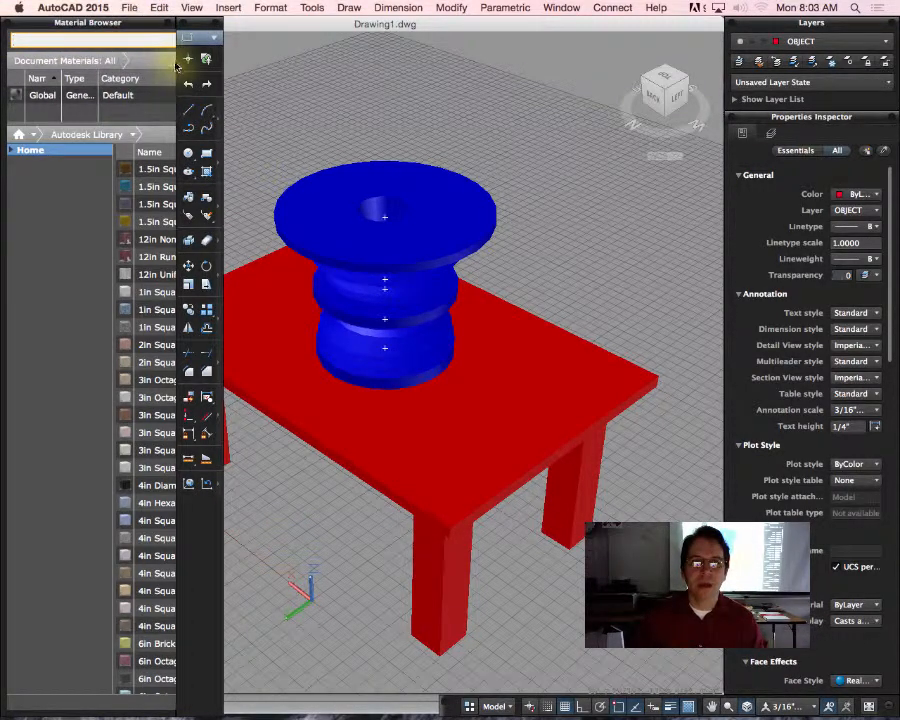
Step: Narrow the category tree and enlarge the Material Browser so the Name, Type and Category columns fit
{"action": "left_click_drag", "start_coordinate": [112, 152], "coordinate": [17, 150]}
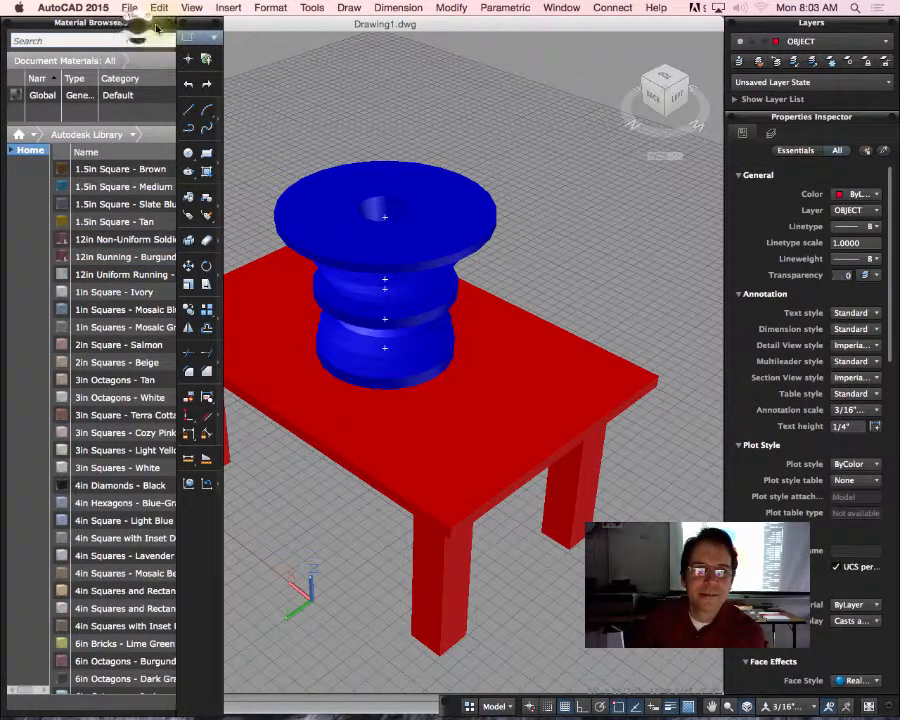
{"action": "left_click_drag", "start_coordinate": [154, 24], "coordinate": [174, 43]}
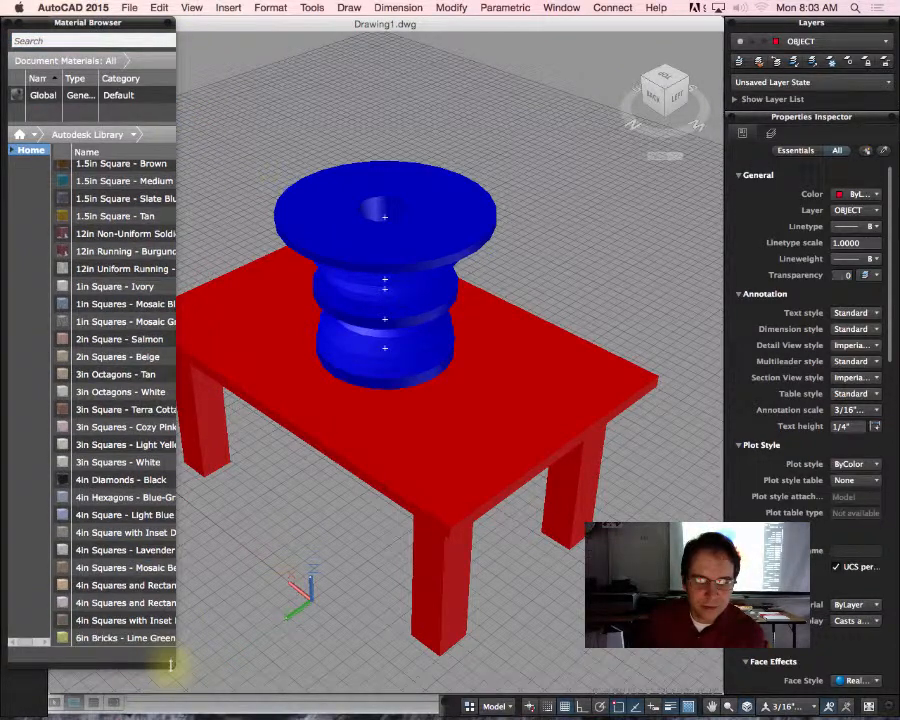
{"action": "left_click_drag", "start_coordinate": [173, 662], "coordinate": [459, 690]}
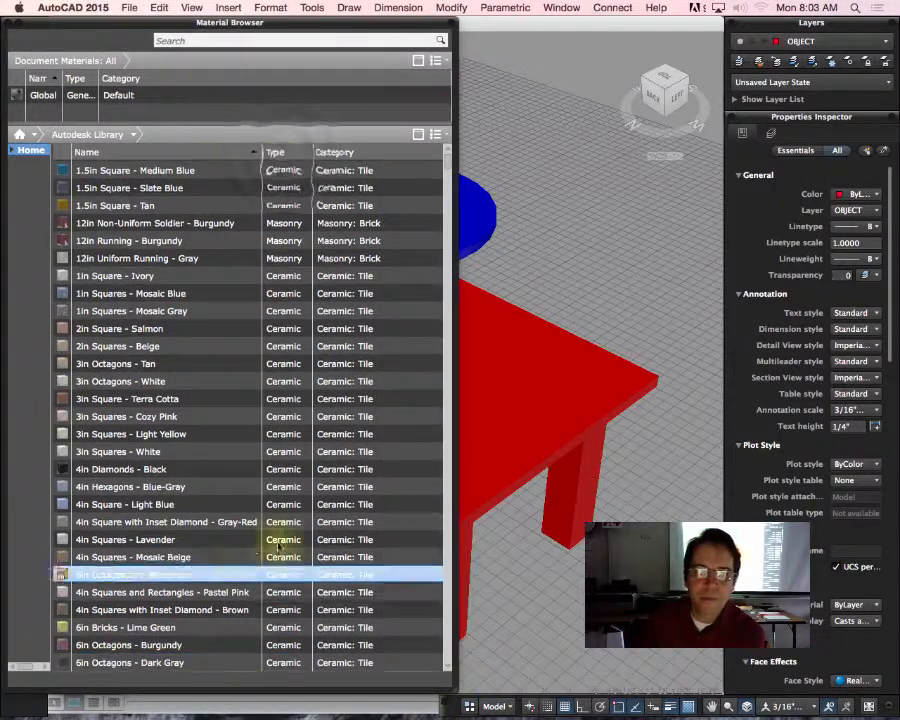
Step: Sort the Autodesk Library by type and browse to the start of the Wood materials
{"action": "left_click", "coordinate": [278, 152]}
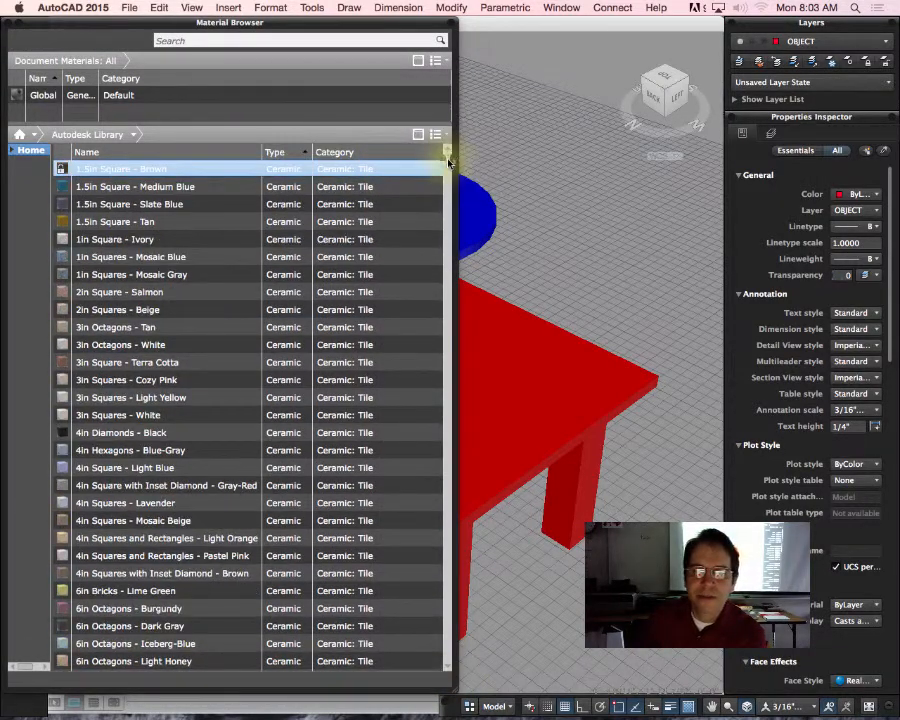
{"action": "mouse_move", "coordinate": [449, 160]}
{"action": "left_mouse_down"}
{"action": "mouse_move", "coordinate": [455, 585]}
{"action": "mouse_move", "coordinate": [446, 598]}
{"action": "mouse_move", "coordinate": [456, 600]}
{"action": "left_mouse_up"}
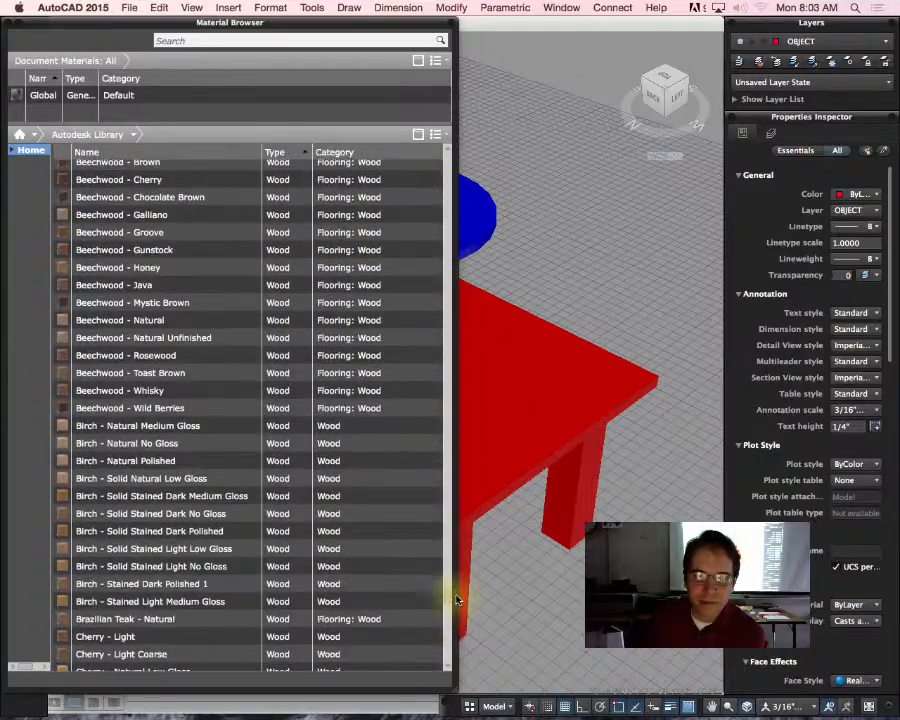
{"action": "scroll", "coordinate": [456, 600], "scroll_direction": "up", "scroll_amount": 5}
Step: Examine the wood materials in the library, from American Cherry through the beechwood and birch finishes
{"action": "left_click", "coordinate": [390, 407]}
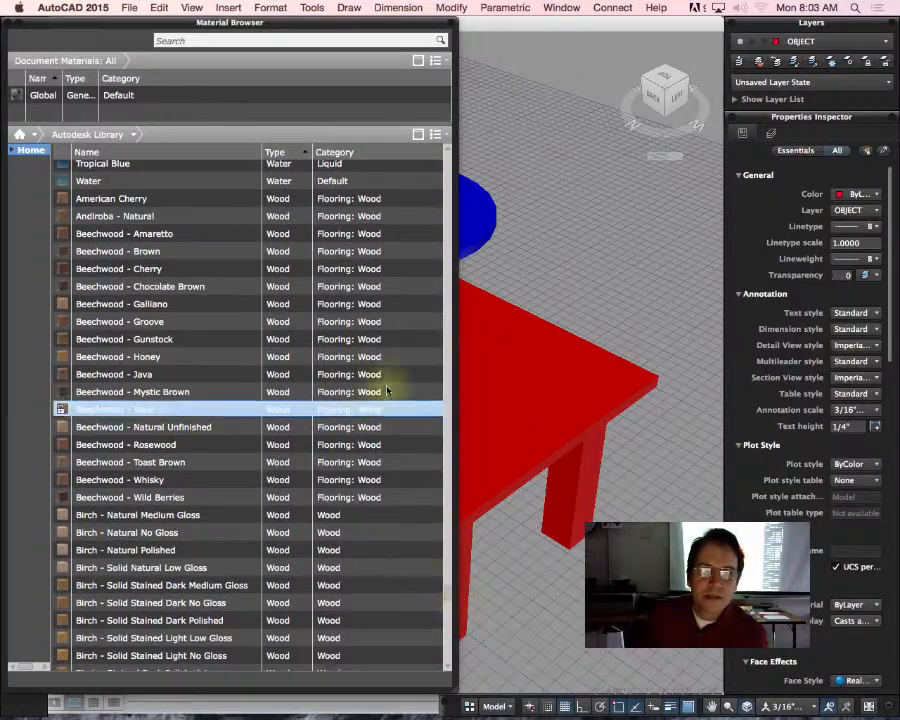
{"action": "left_click", "coordinate": [364, 303]}
{"action": "left_click", "coordinate": [257, 200]}
{"action": "left_click", "coordinate": [400, 251]}
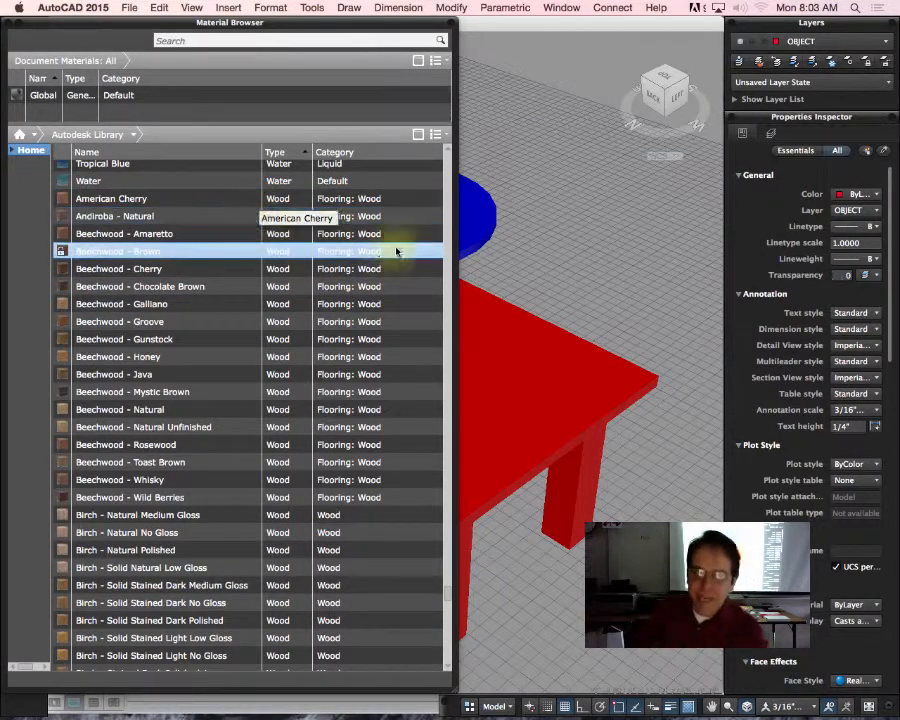
{"action": "left_click", "coordinate": [216, 321]}
{"action": "left_click", "coordinate": [174, 266]}
{"action": "left_click", "coordinate": [153, 202]}
{"action": "left_click", "coordinate": [162, 251]}
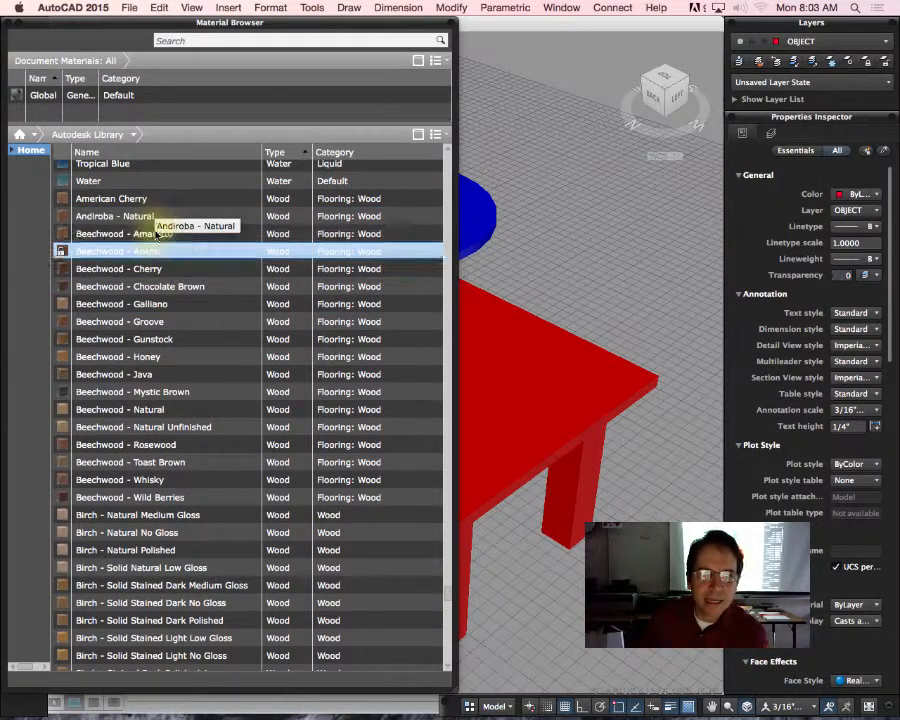
{"action": "left_click", "coordinate": [185, 322]}
{"action": "left_click", "coordinate": [181, 375]}
{"action": "left_click", "coordinate": [183, 532]}
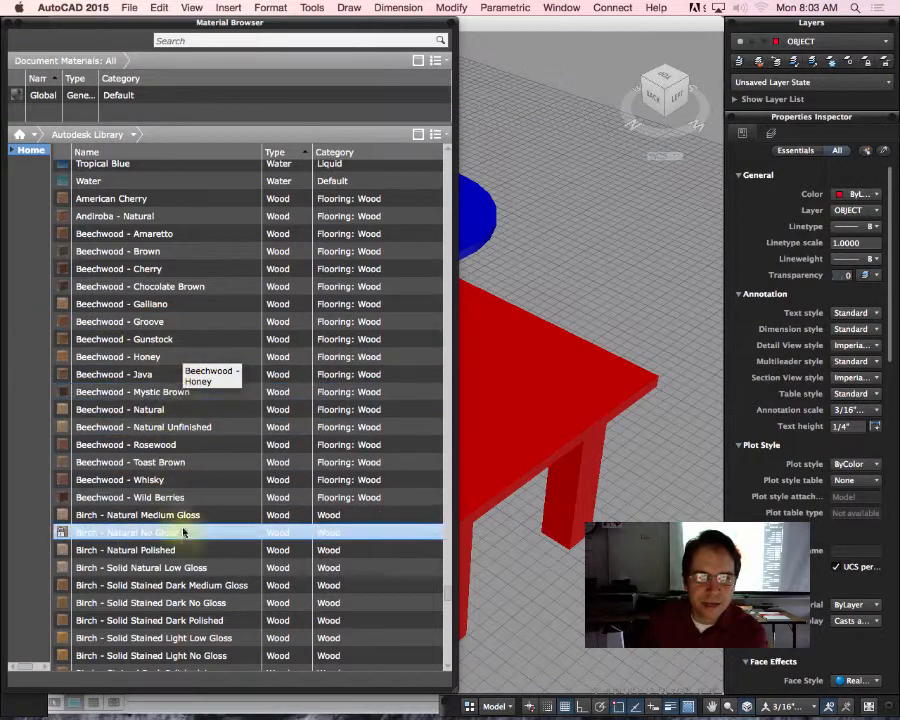
{"action": "left_click", "coordinate": [185, 480]}
{"action": "left_click", "coordinate": [245, 392]}
{"action": "left_click", "coordinate": [262, 321]}
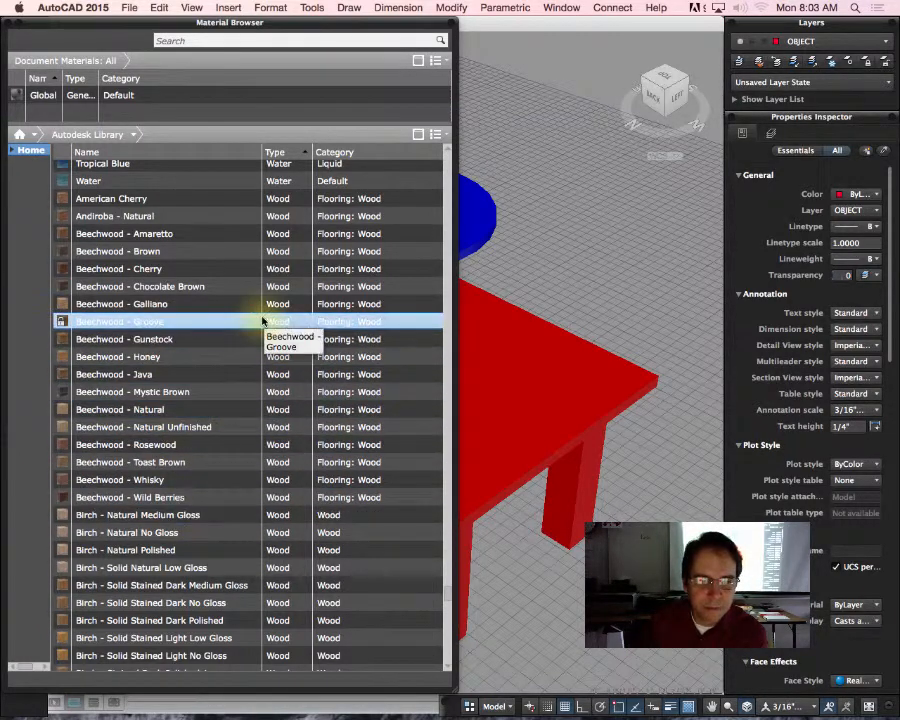
{"action": "left_click", "coordinate": [237, 339]}
{"action": "left_click", "coordinate": [194, 427]}
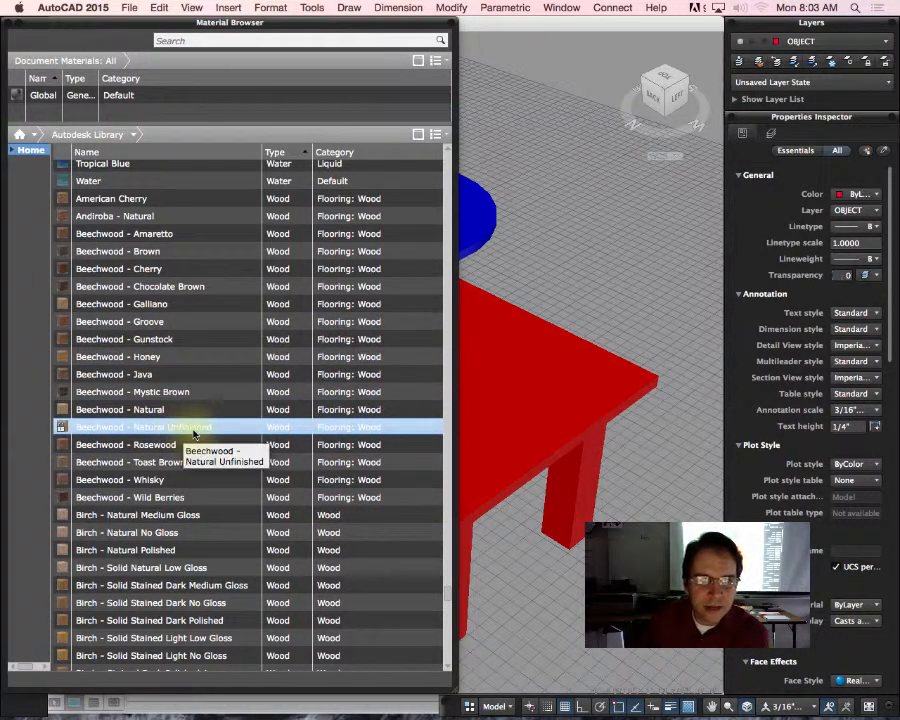
{"action": "left_click", "coordinate": [211, 409]}
{"action": "left_click", "coordinate": [193, 269]}
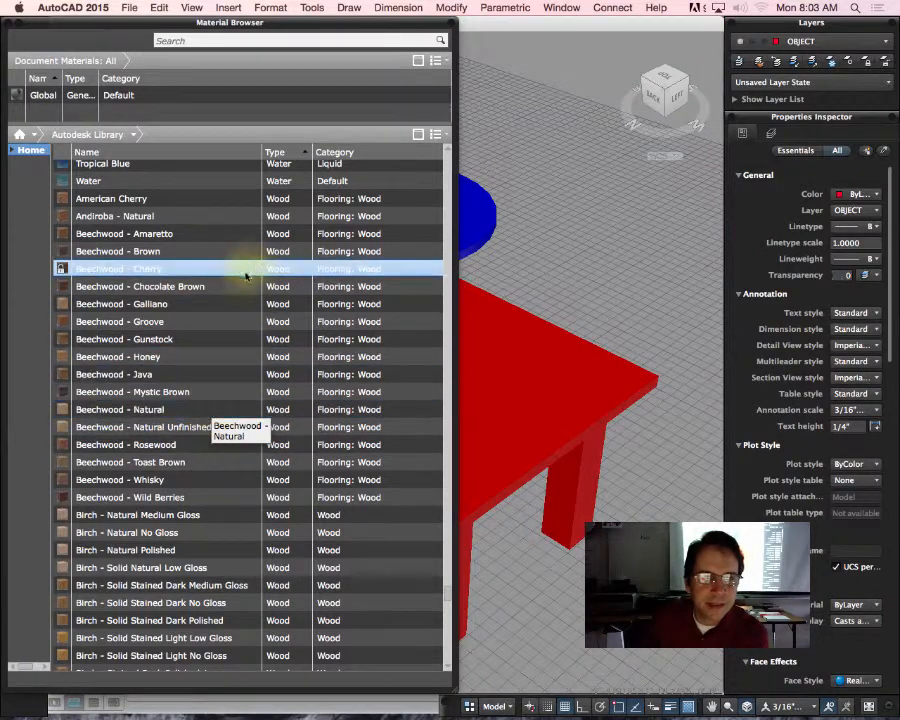
{"action": "left_click", "coordinate": [191, 215]}
{"action": "left_click", "coordinate": [95, 200]}
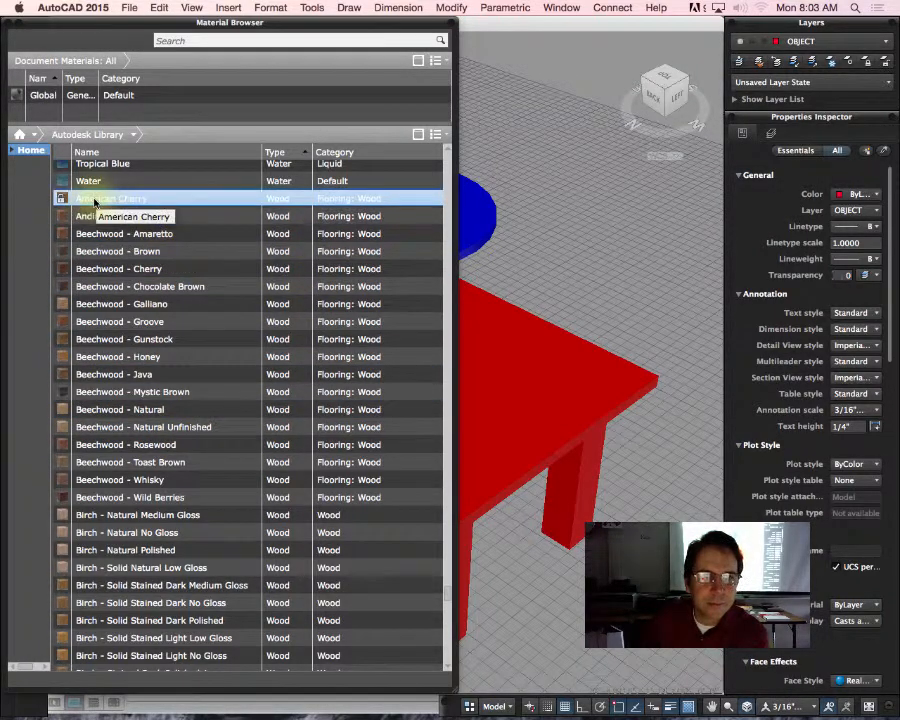
Step: Move the Material Browser clear of the bowl and apply the American Cherry material to the bowl
{"action": "left_click", "coordinate": [91, 199]}
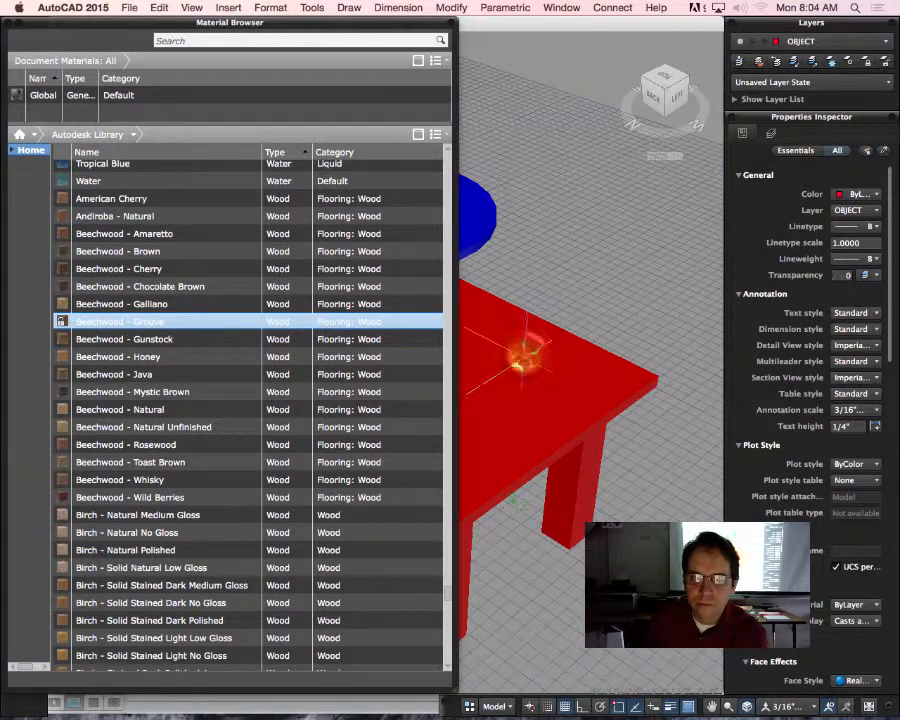
{"action": "mouse_move", "coordinate": [74, 25]}
{"action": "left_mouse_down"}
{"action": "mouse_move", "coordinate": [103, 32]}
{"action": "mouse_move", "coordinate": [22, 36]}
{"action": "left_mouse_up"}
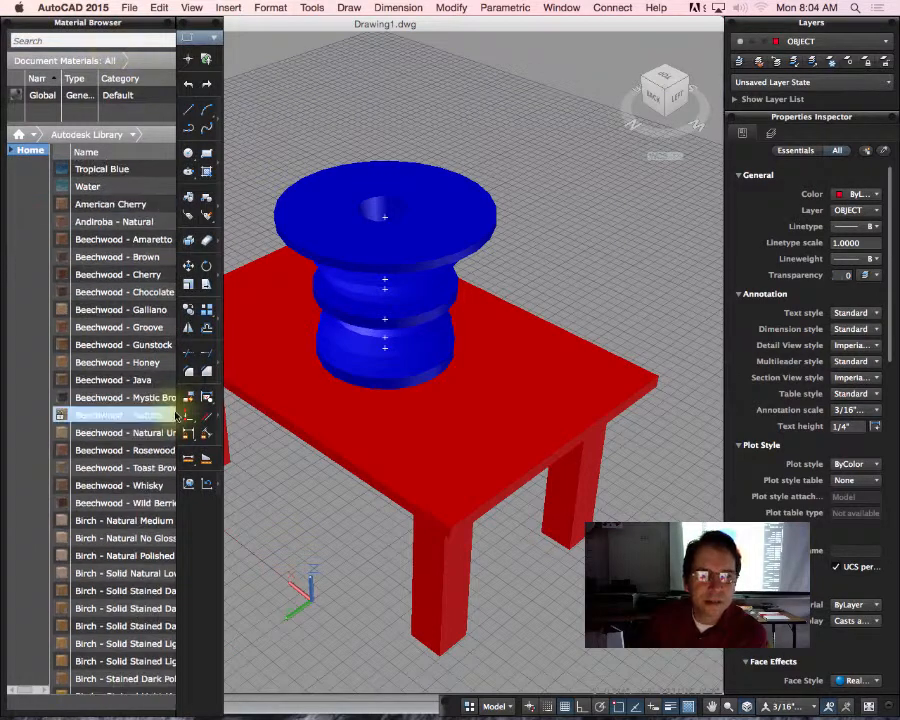
{"action": "left_click_drag", "start_coordinate": [60, 202], "coordinate": [333, 230]}
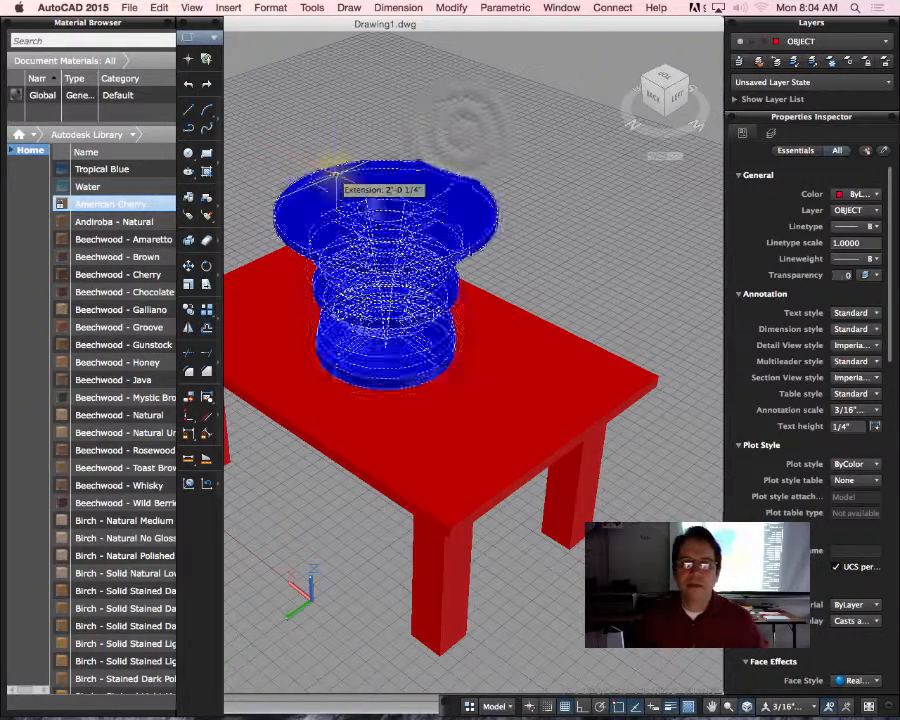
{"action": "left_click", "coordinate": [461, 133]}
{"action": "left_click", "coordinate": [398, 158]}
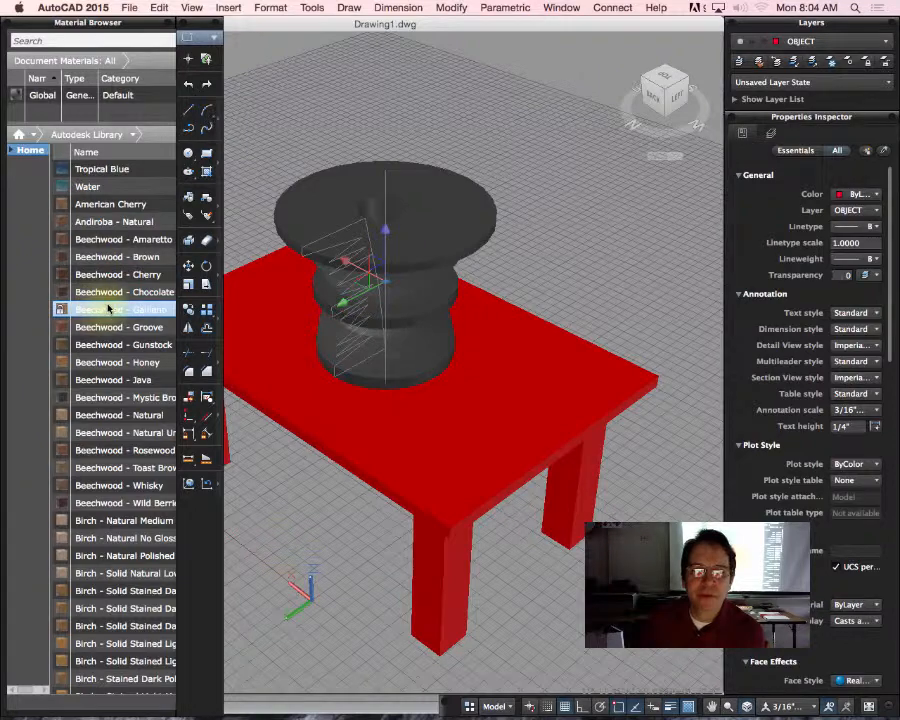
Step: Select the table's top, legs and rails and apply the American Cherry material to them
{"action": "left_click", "coordinate": [555, 402]}
{"action": "left_click", "coordinate": [161, 203]}
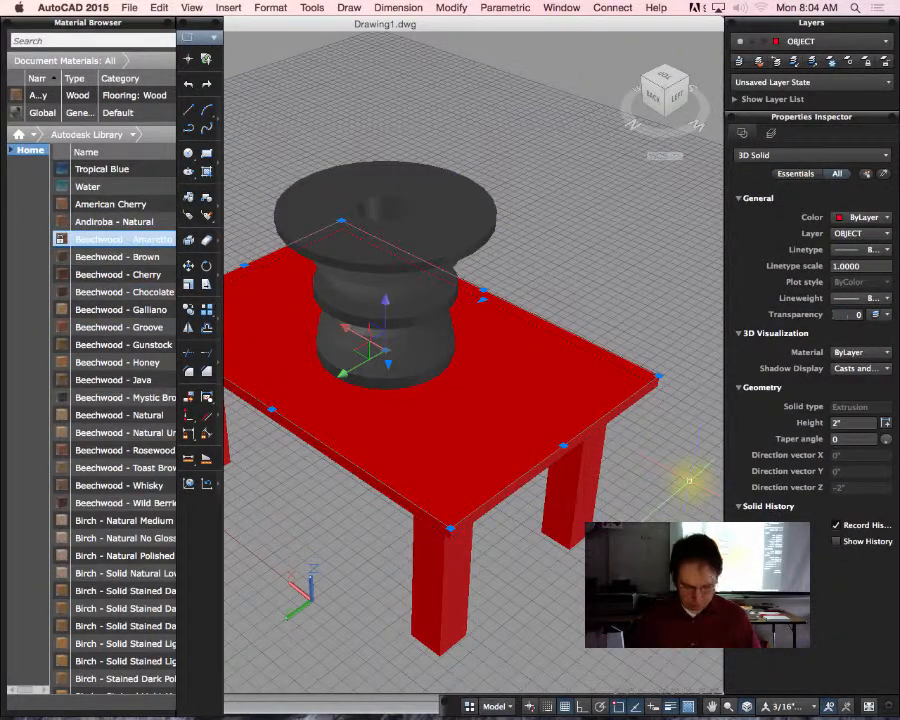
{"action": "key", "text": "super+a"}
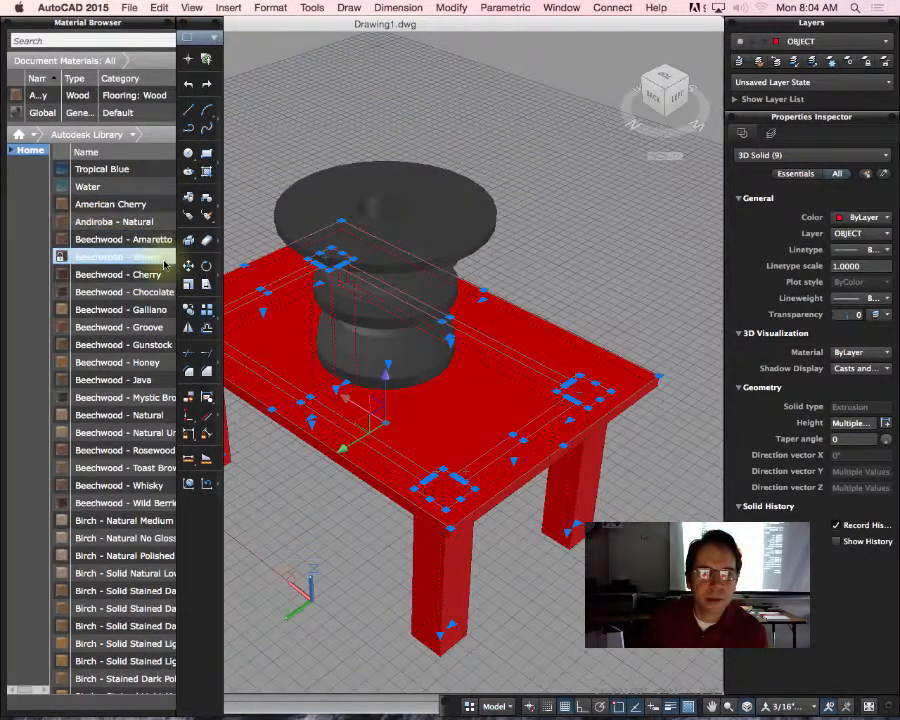
{"action": "left_click", "coordinate": [98, 210]}
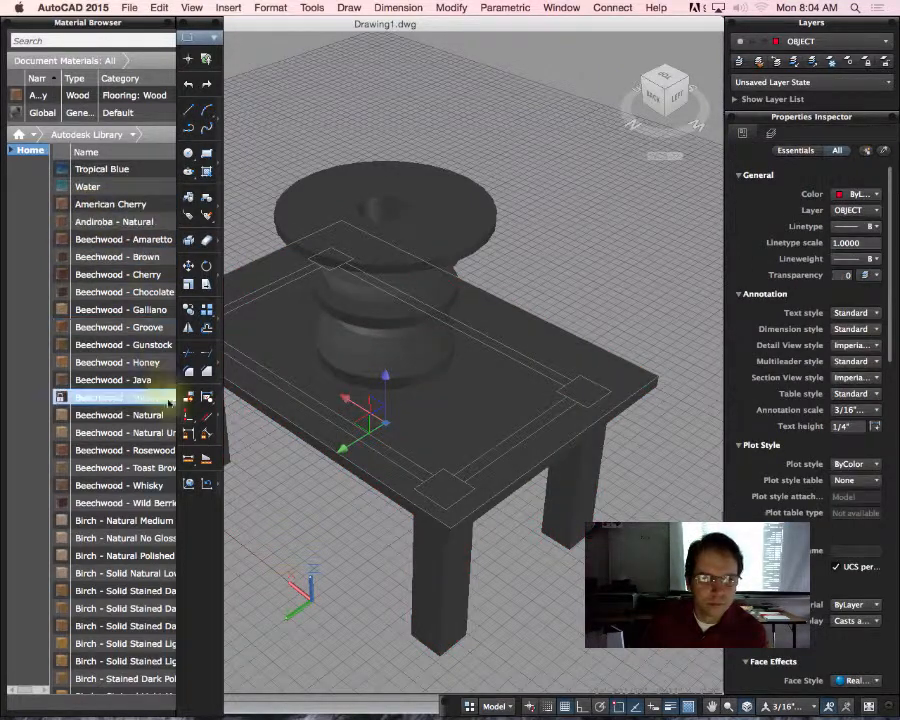
Step: Select all the table's solids again and try to apply a birch material such as Birch - Natural Polished to them
{"action": "left_click", "coordinate": [132, 520]}
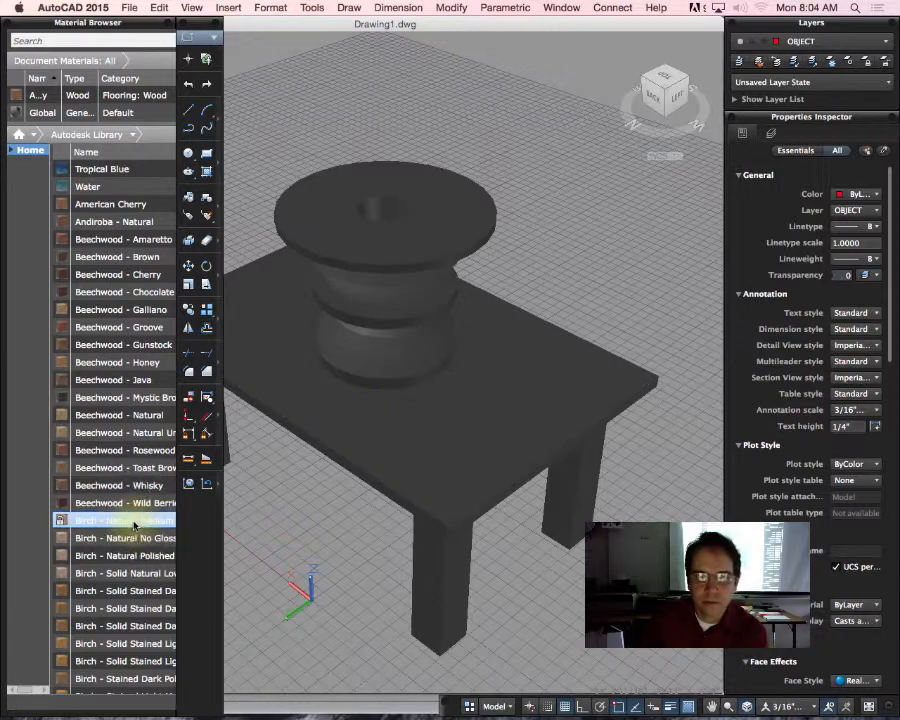
{"action": "left_click", "coordinate": [125, 538]}
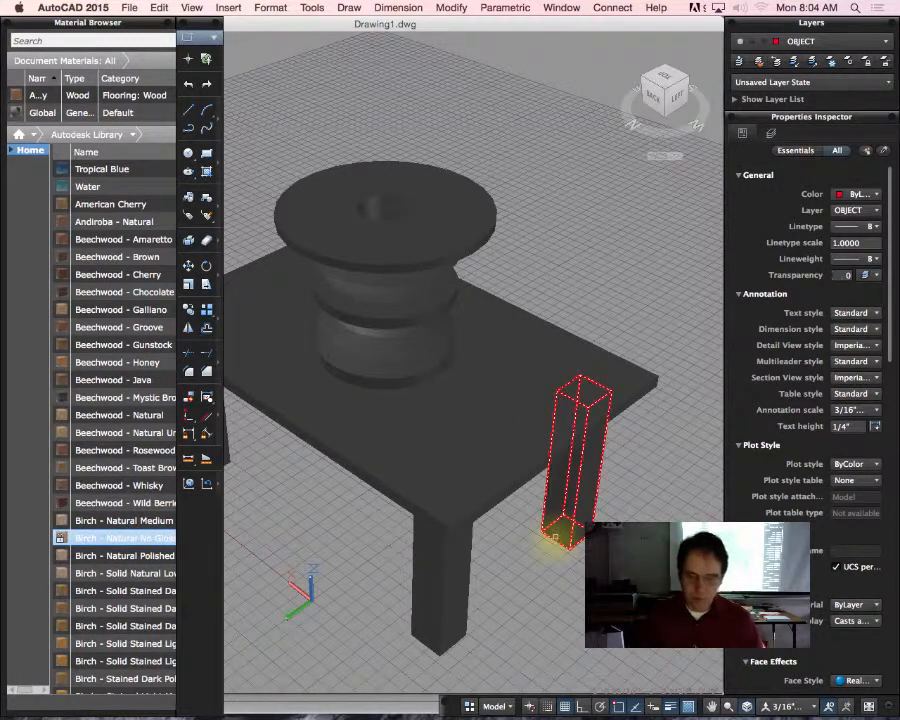
{"action": "left_click_drag", "start_coordinate": [555, 537], "coordinate": [544, 536]}
{"action": "key", "text": "super+a"}
{"action": "left_click_drag", "start_coordinate": [125, 590], "coordinate": [450, 182]}
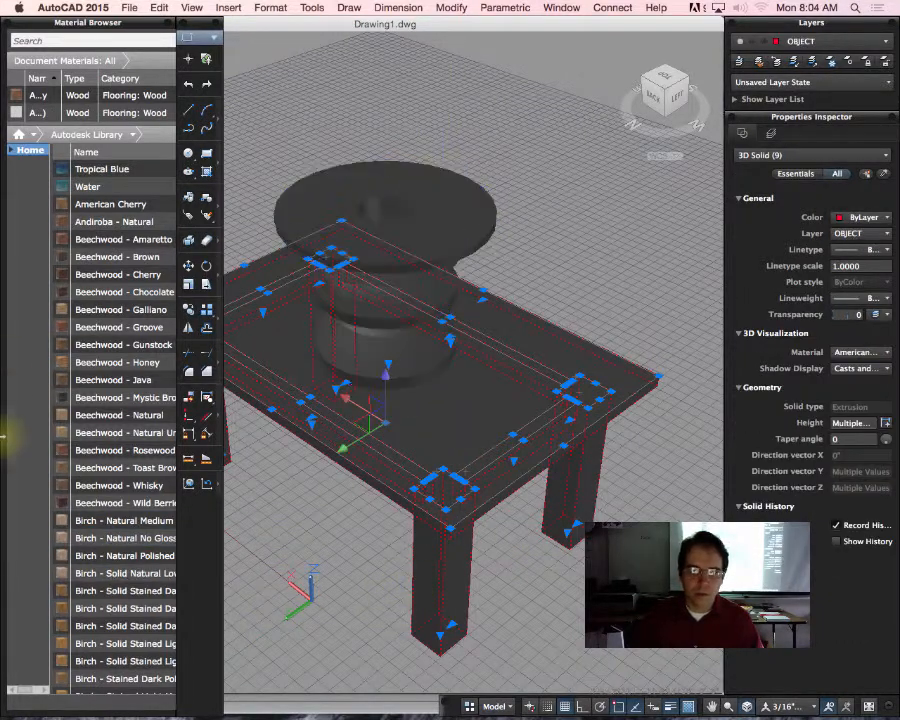
{"action": "left_click", "coordinate": [98, 398]}
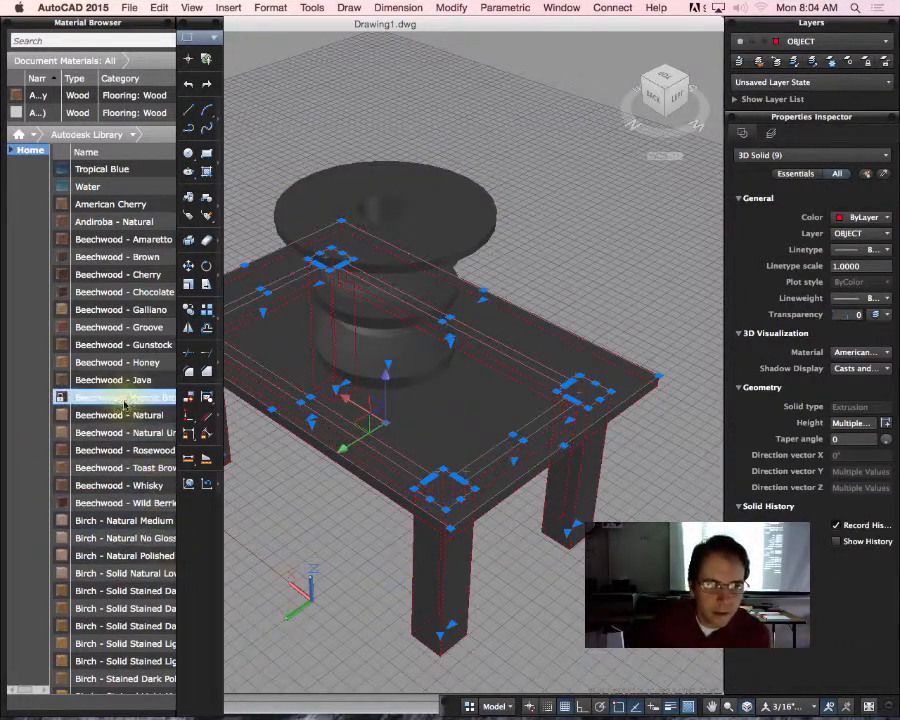
{"action": "left_click", "coordinate": [118, 539]}
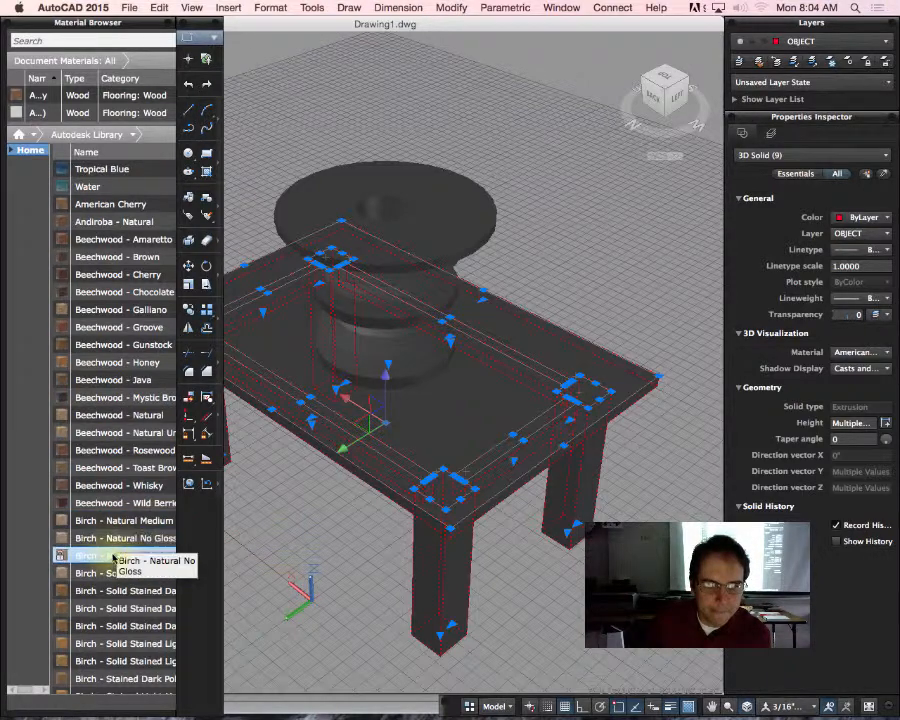
{"action": "left_click", "coordinate": [111, 559]}
{"action": "left_click", "coordinate": [111, 560]}
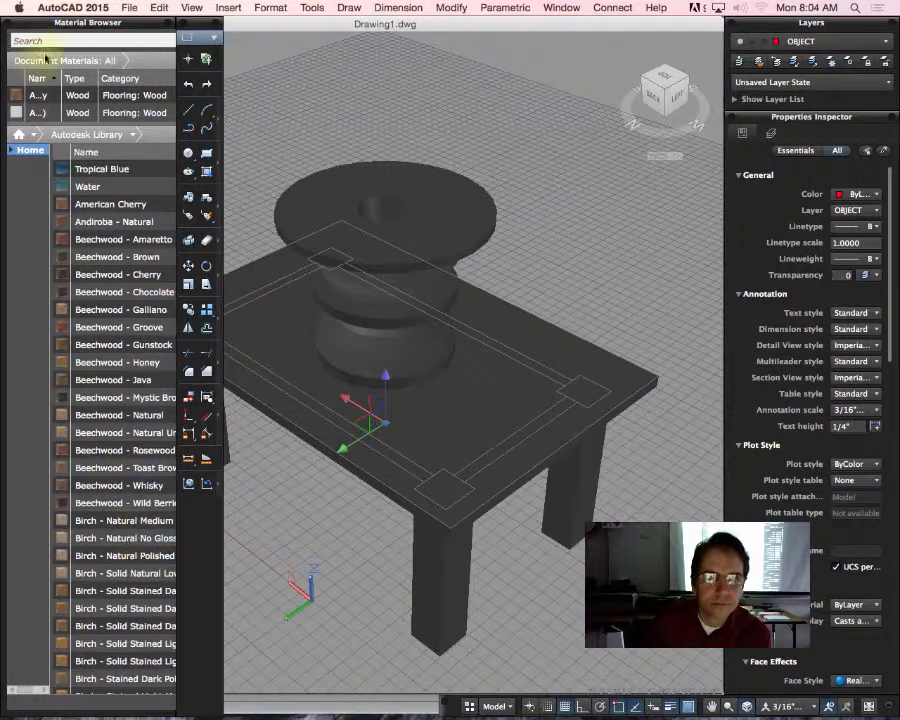
Step: Select the table's solids together with the bowl and apply the Birch - Natural No Gloss material to them
{"action": "left_click", "coordinate": [103, 114]}
{"action": "left_click_drag", "start_coordinate": [101, 169], "coordinate": [302, 195]}
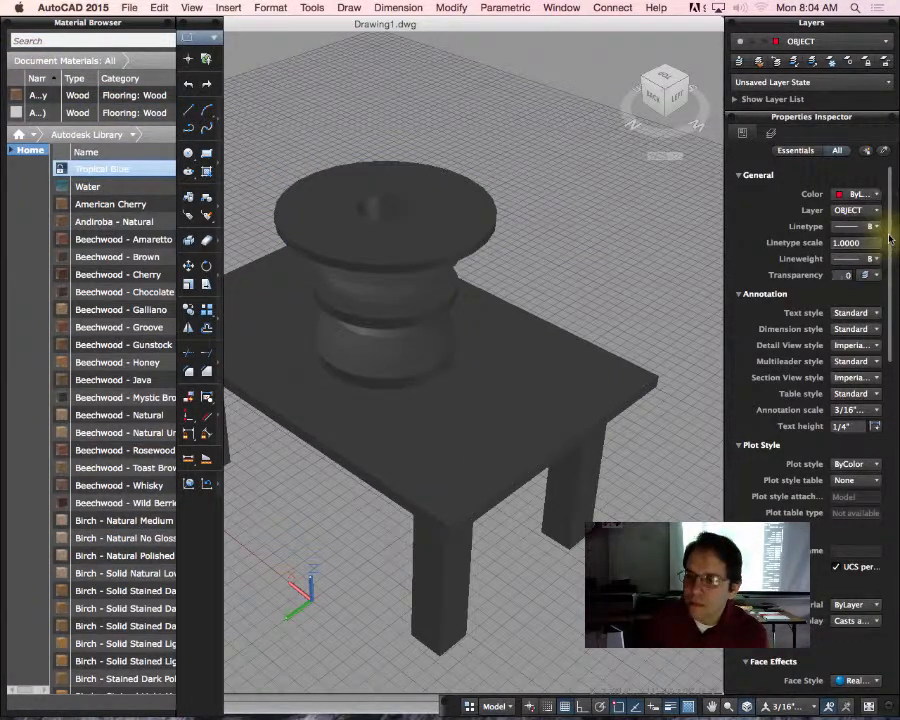
{"action": "left_click", "coordinate": [547, 488]}
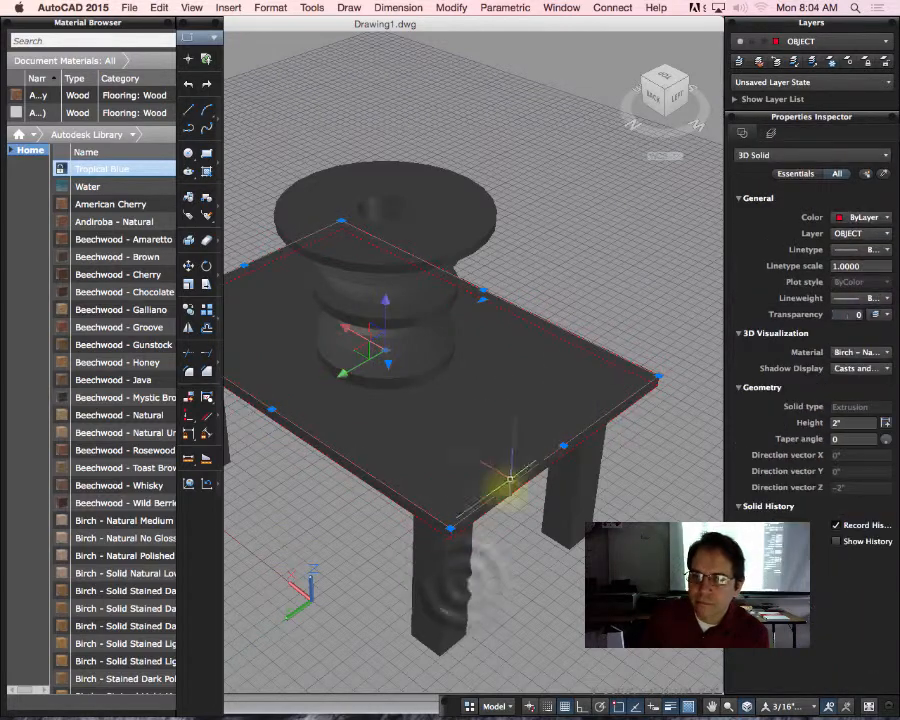
{"action": "left_click", "coordinate": [460, 580]}
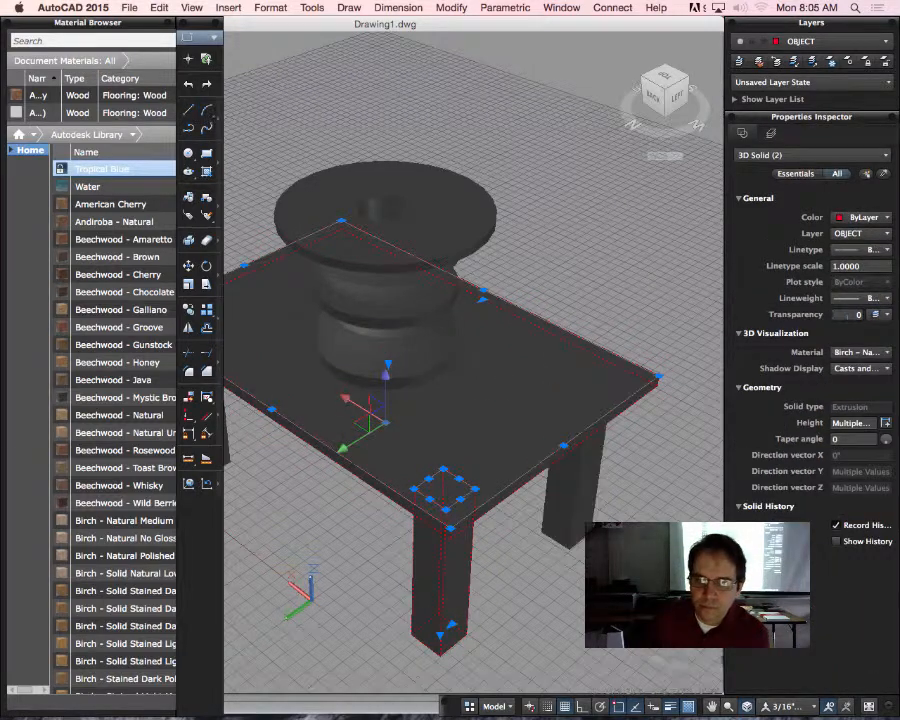
{"action": "left_click", "coordinate": [683, 622]}
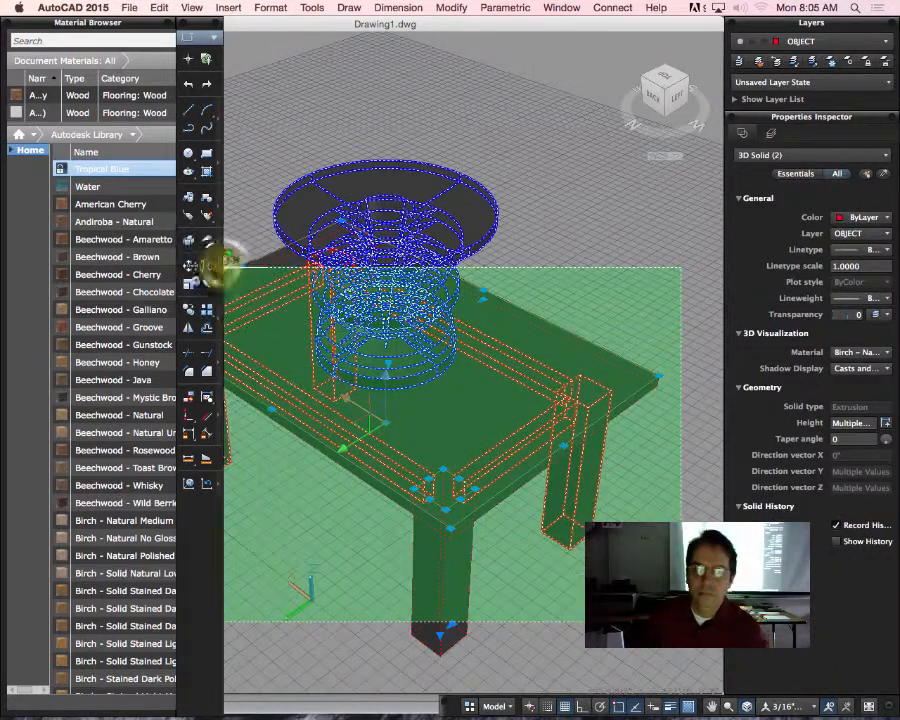
{"action": "left_click", "coordinate": [226, 264]}
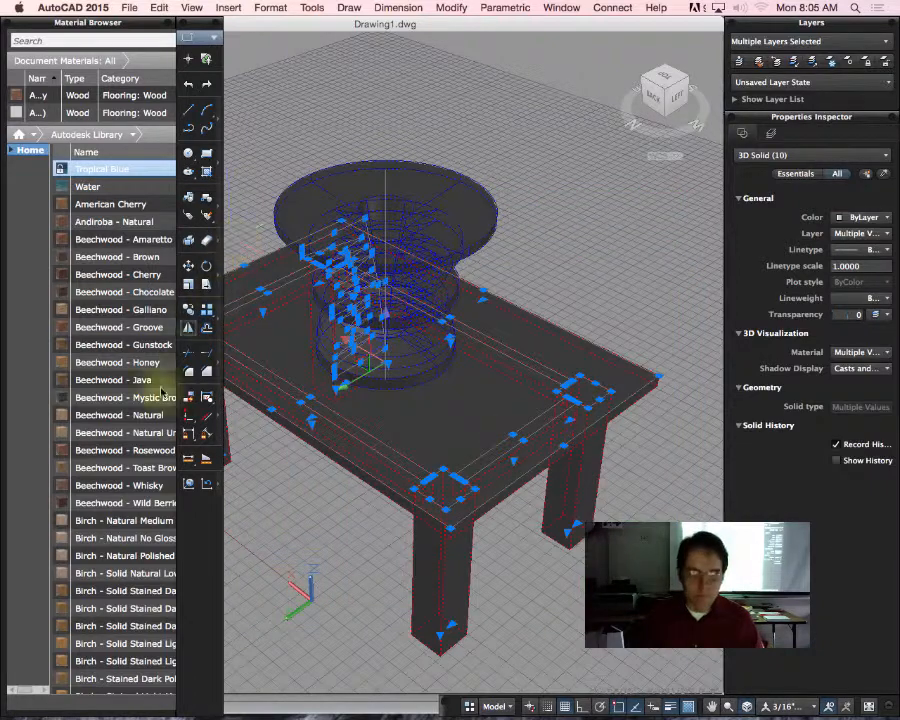
{"action": "left_click_drag", "start_coordinate": [125, 538], "coordinate": [470, 185]}
{"action": "left_click", "coordinate": [114, 536]}
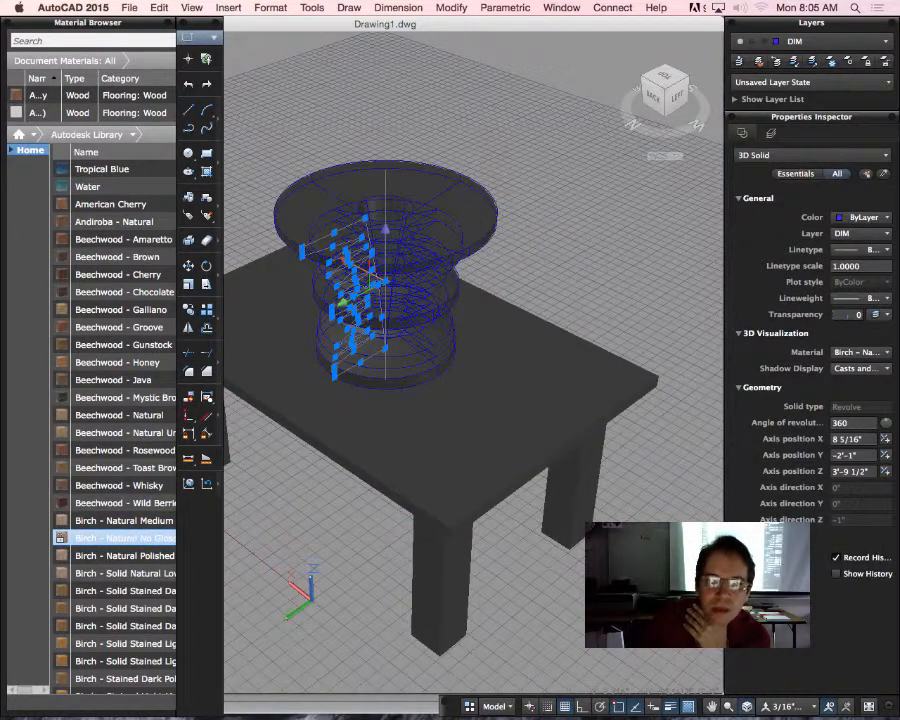
Step: Widen the Material Browser to show full material names and types, and look through the Autodesk Library from end to end
{"action": "left_click_drag", "start_coordinate": [126, 23], "coordinate": [183, 46]}
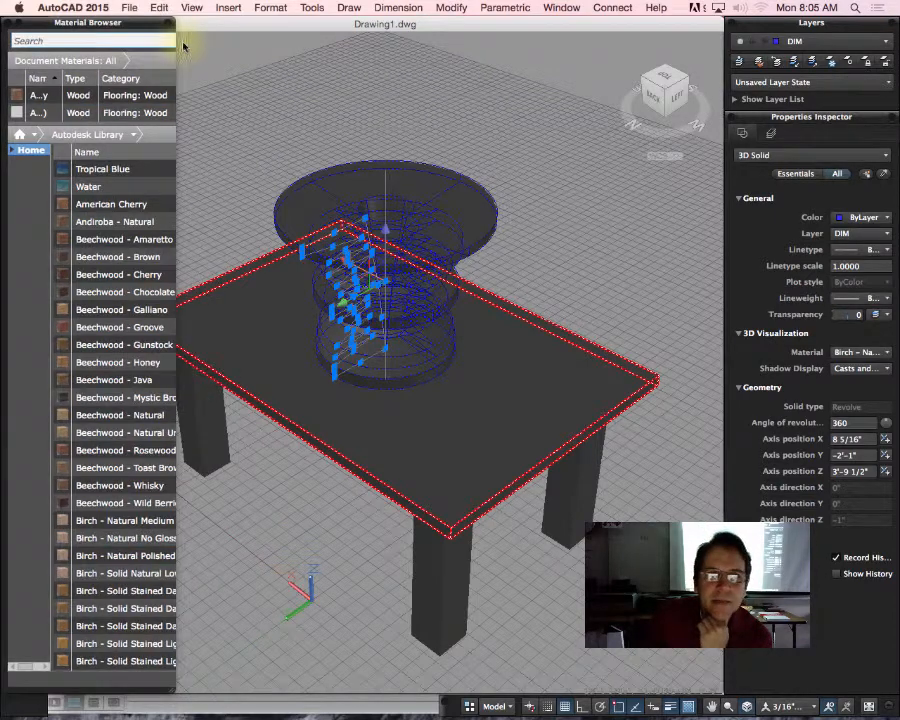
{"action": "left_click", "coordinate": [162, 258]}
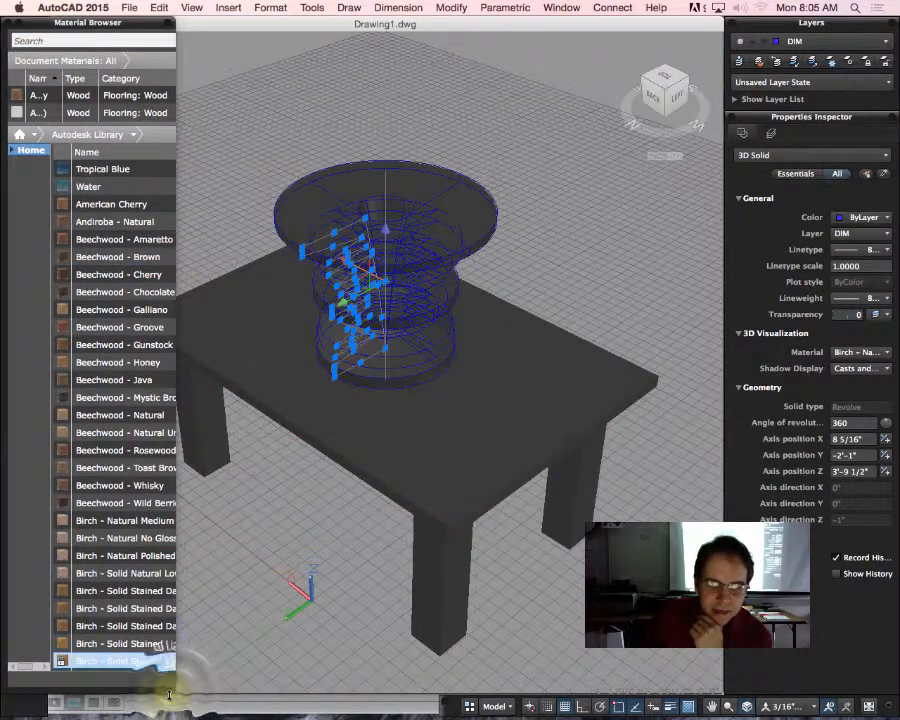
{"action": "left_click_drag", "start_coordinate": [175, 688], "coordinate": [370, 690]}
{"action": "scroll", "coordinate": [248, 280], "scroll_direction": "down", "scroll_amount": 15}
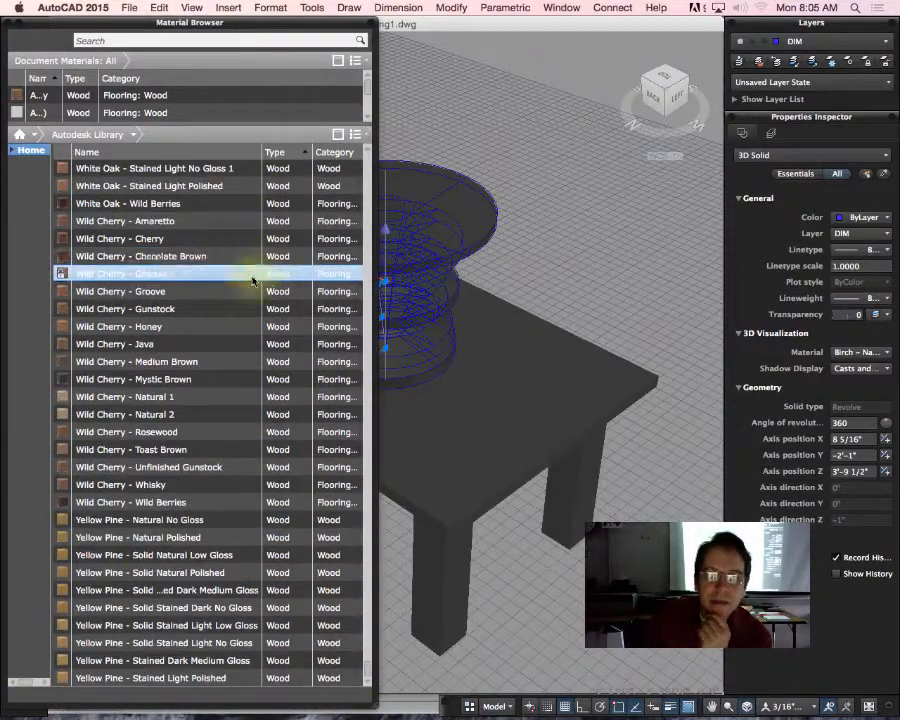
{"action": "scroll", "coordinate": [243, 288], "scroll_direction": "up", "scroll_amount": 20}
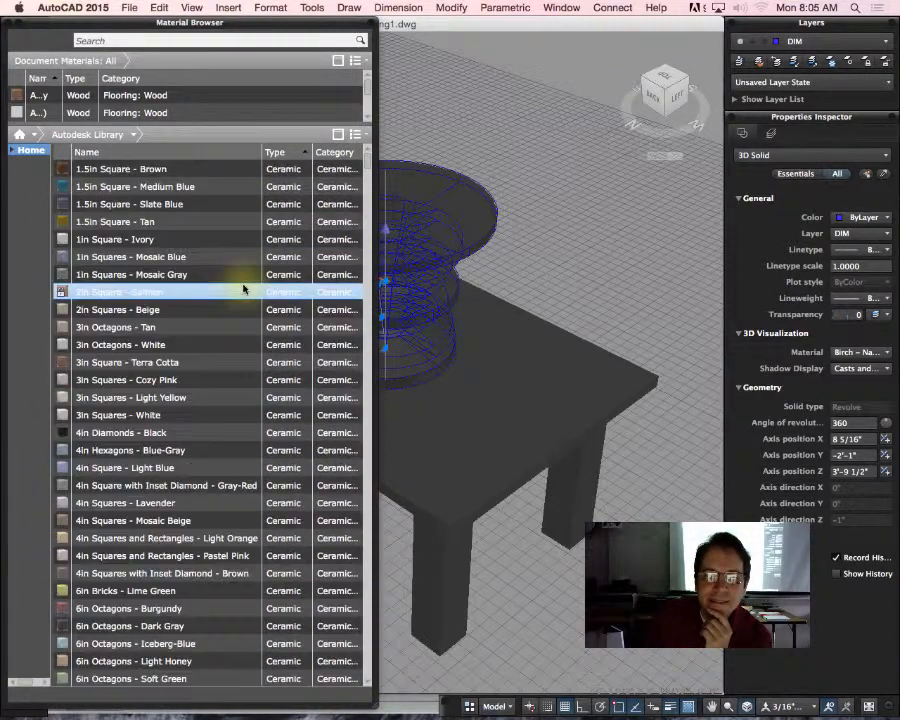
Step: Find the glazing materials in the Autodesk Library and apply Dark Red to the bowl
{"action": "mouse_move", "coordinate": [236, 240]}
{"action": "left_mouse_down"}
{"action": "mouse_move", "coordinate": [237, 253]}
{"action": "mouse_move", "coordinate": [378, 175]}
{"action": "mouse_move", "coordinate": [352, 291]}
{"action": "mouse_move", "coordinate": [374, 475]}
{"action": "mouse_move", "coordinate": [392, 360]}
{"action": "mouse_move", "coordinate": [391, 458]}
{"action": "mouse_move", "coordinate": [390, 446]}
{"action": "left_mouse_up"}
{"action": "left_click", "coordinate": [65, 393]}
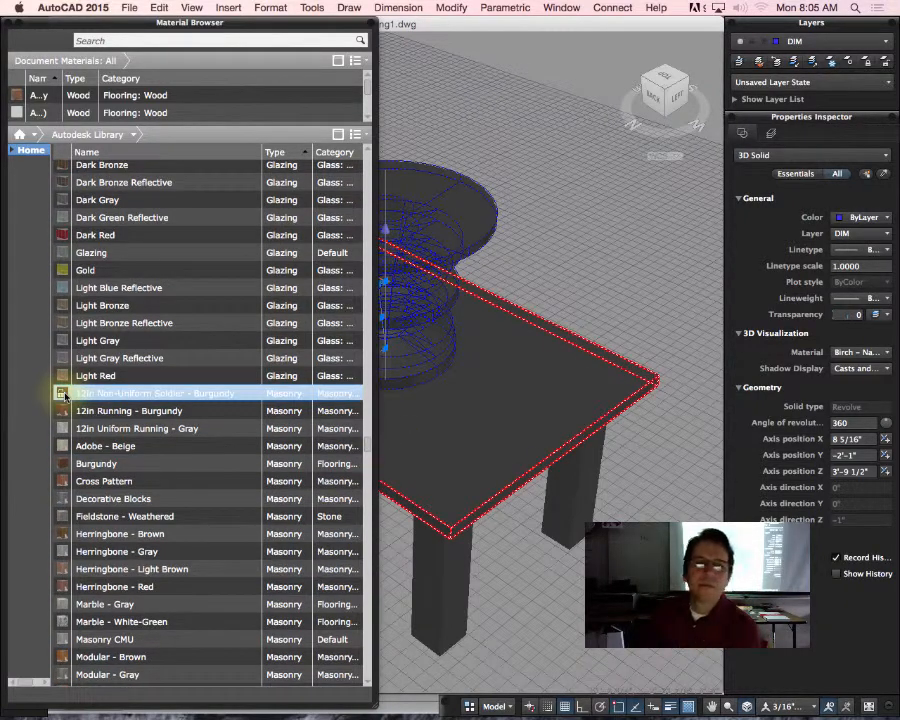
{"action": "left_click", "coordinate": [90, 236]}
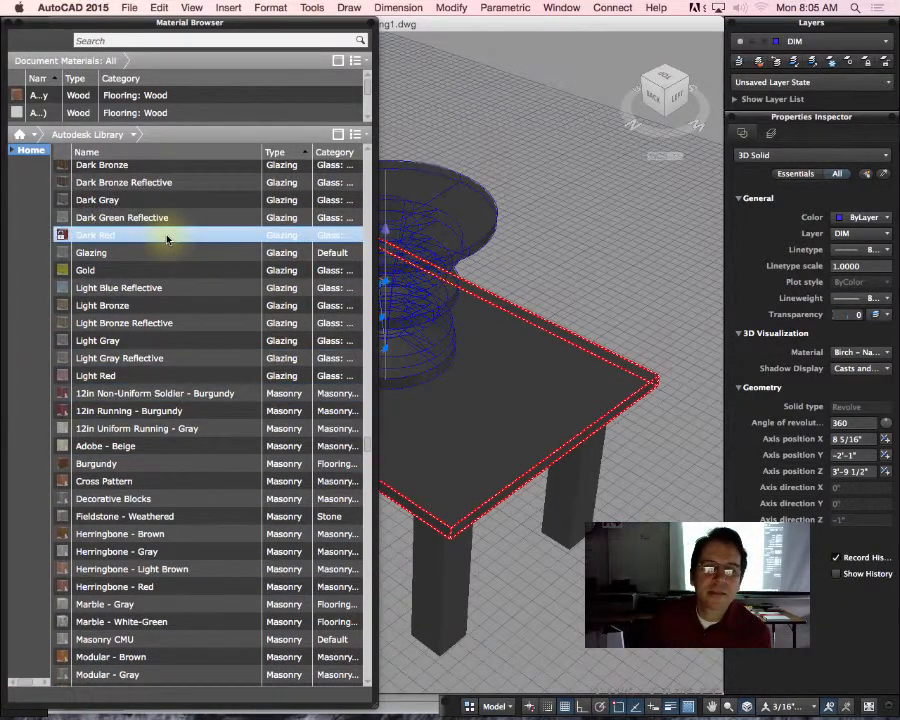
{"action": "left_click_drag", "start_coordinate": [167, 239], "coordinate": [533, 206]}
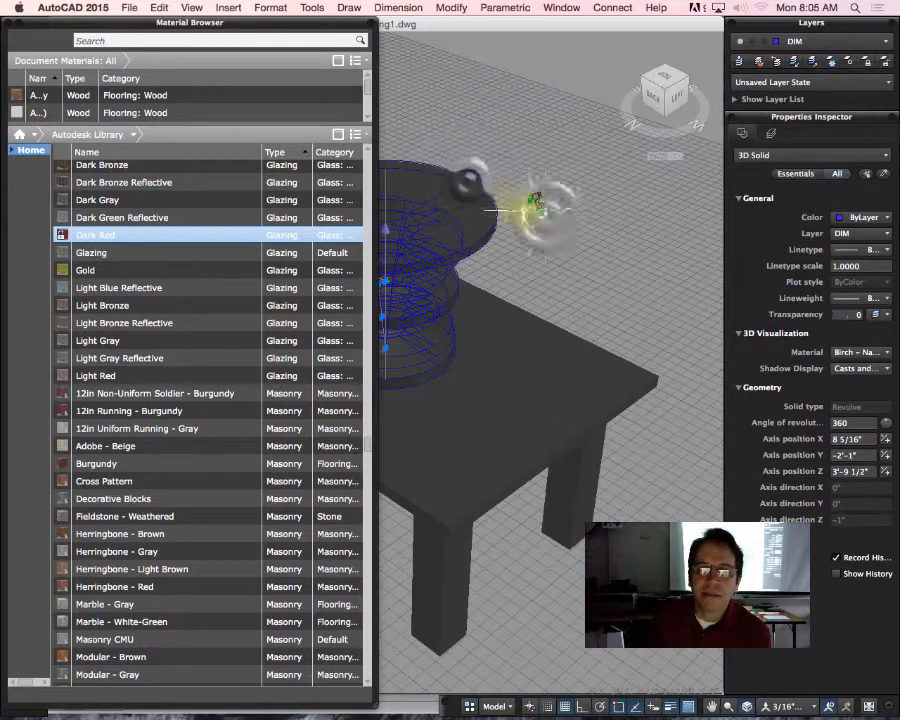
{"action": "left_click", "coordinate": [116, 235]}
{"action": "left_click", "coordinate": [119, 238]}
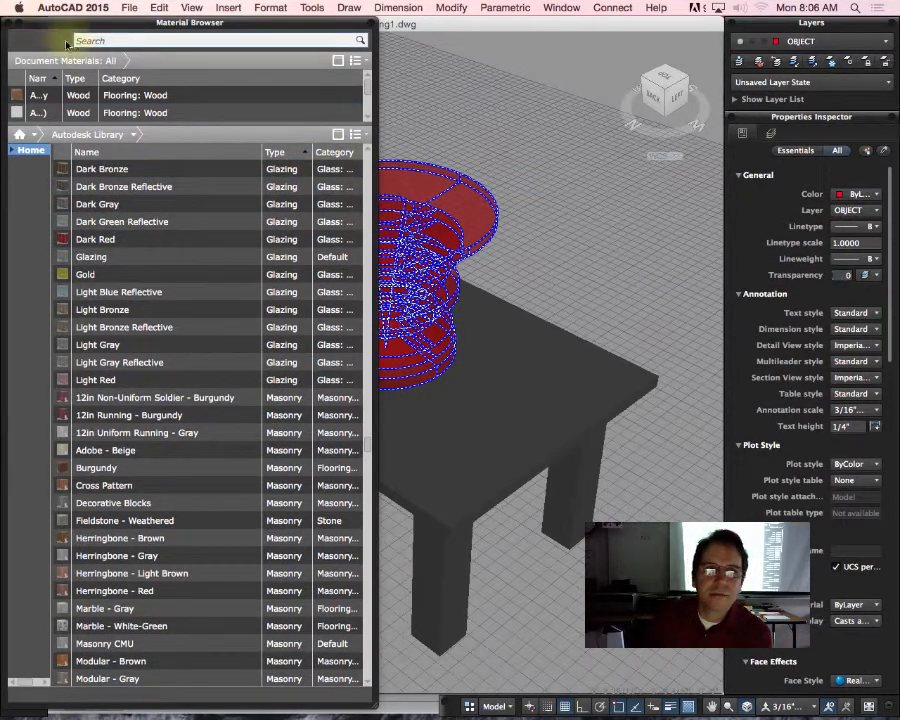
Step: Close the Material Browser and orbit to a closer, nearly eye-level view of the table and bowl
{"action": "left_click", "coordinate": [8, 24]}
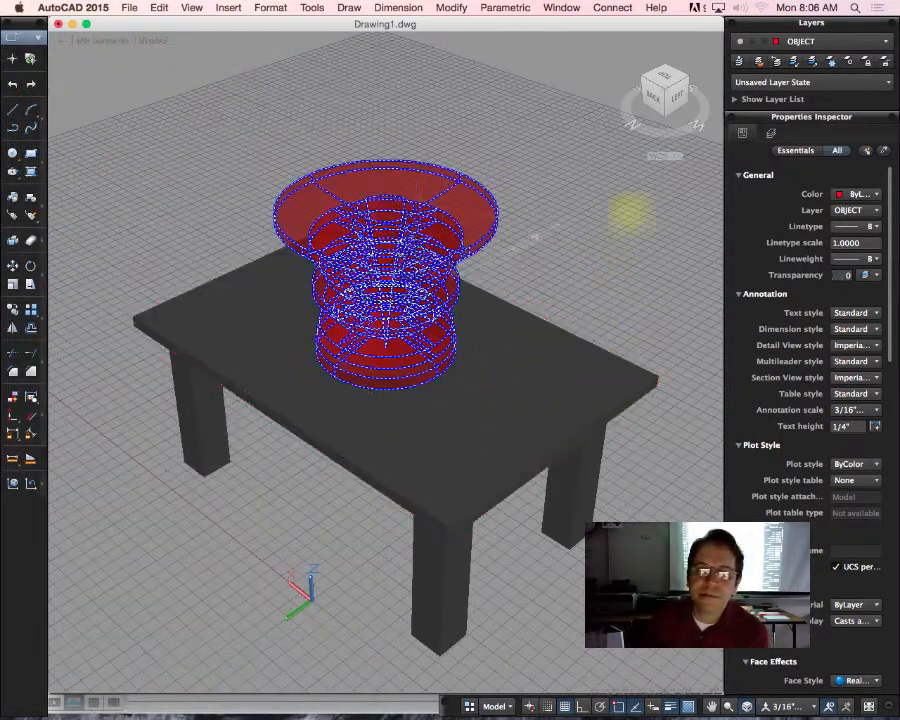
{"action": "mouse_move", "coordinate": [679, 104]}
{"action": "left_mouse_down"}
{"action": "mouse_move", "coordinate": [651, 54]}
{"action": "mouse_move", "coordinate": [641, 58]}
{"action": "mouse_move", "coordinate": [670, 98]}
{"action": "mouse_move", "coordinate": [660, 108]}
{"action": "left_mouse_up"}
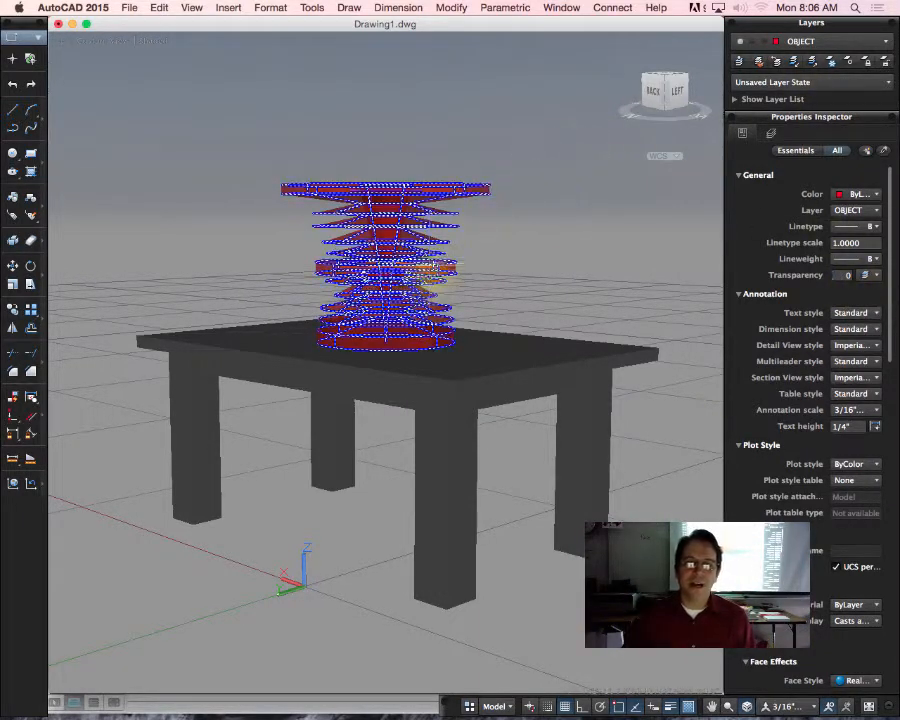
{"action": "middle_click_drag", "start_coordinate": [430, 268], "coordinate": [513, 310], "text": "shift"}
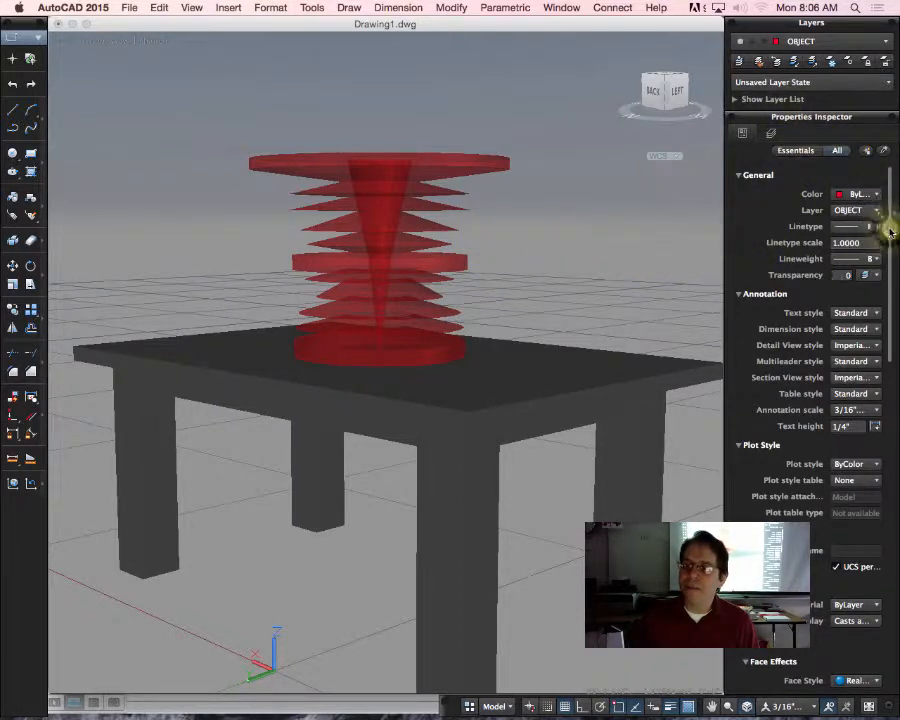
Step: In the sun's shadow details, set the samples to 128 and the softness to 10
{"action": "left_click_drag", "start_coordinate": [890, 225], "coordinate": [897, 598]}
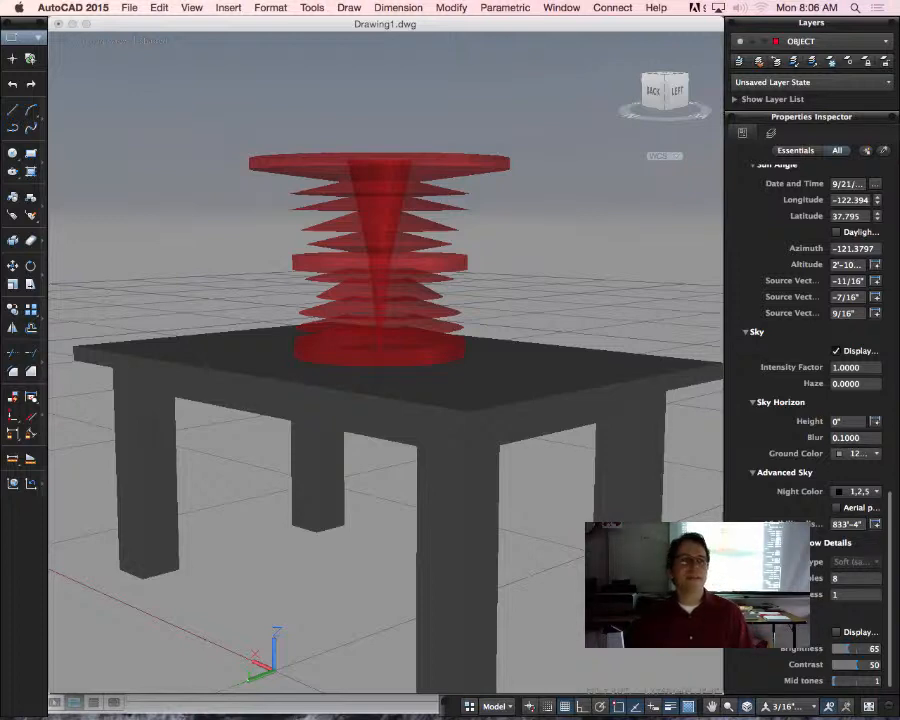
{"action": "left_click", "coordinate": [837, 635]}
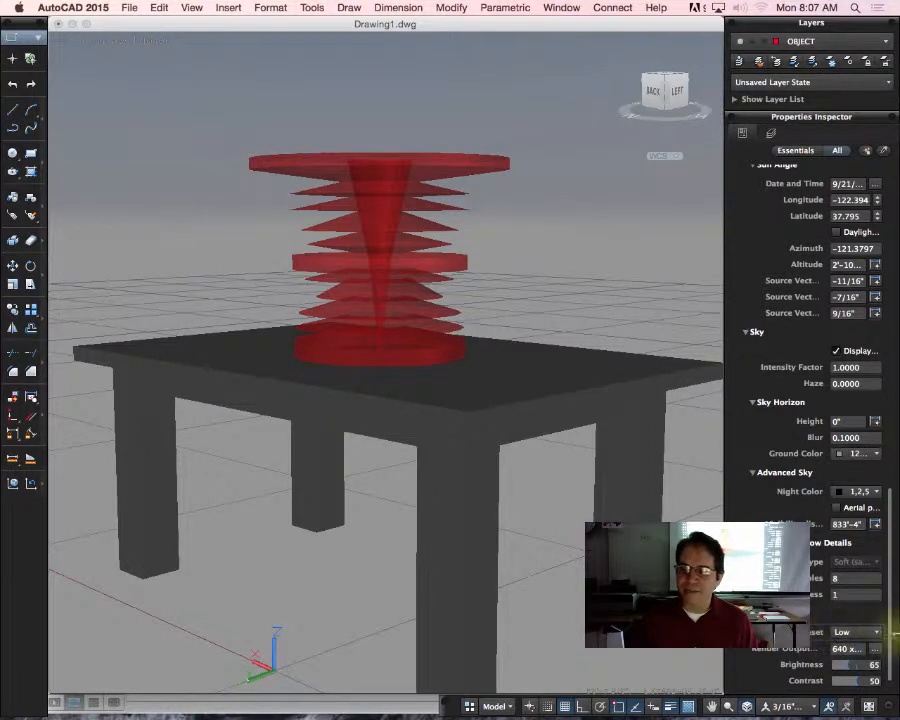
{"action": "scroll", "coordinate": [889, 568], "scroll_direction": "down", "scroll_amount": 2}
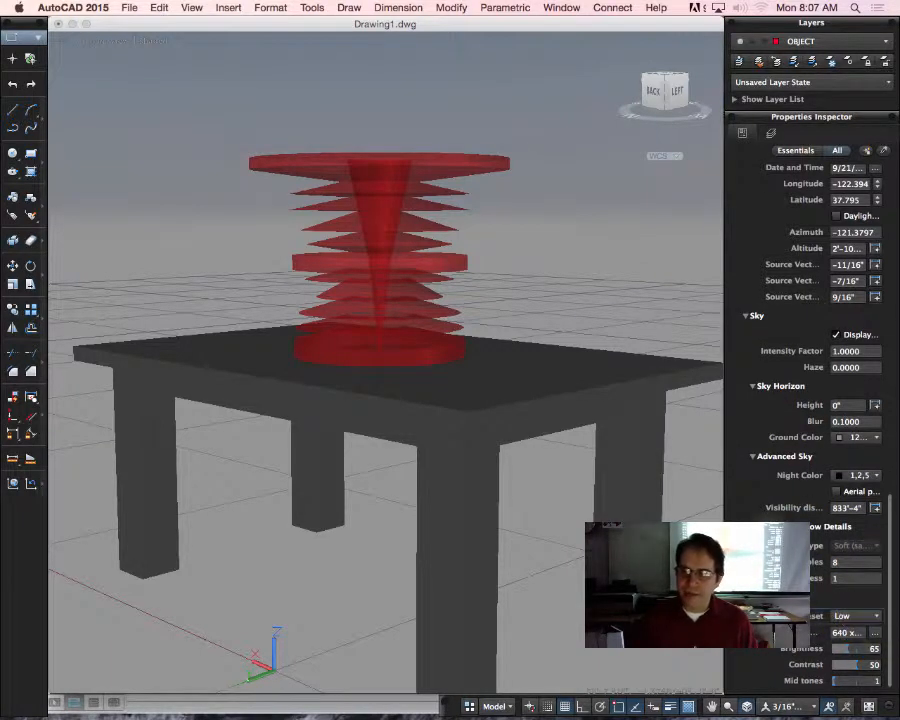
{"action": "left_click", "coordinate": [856, 561]}
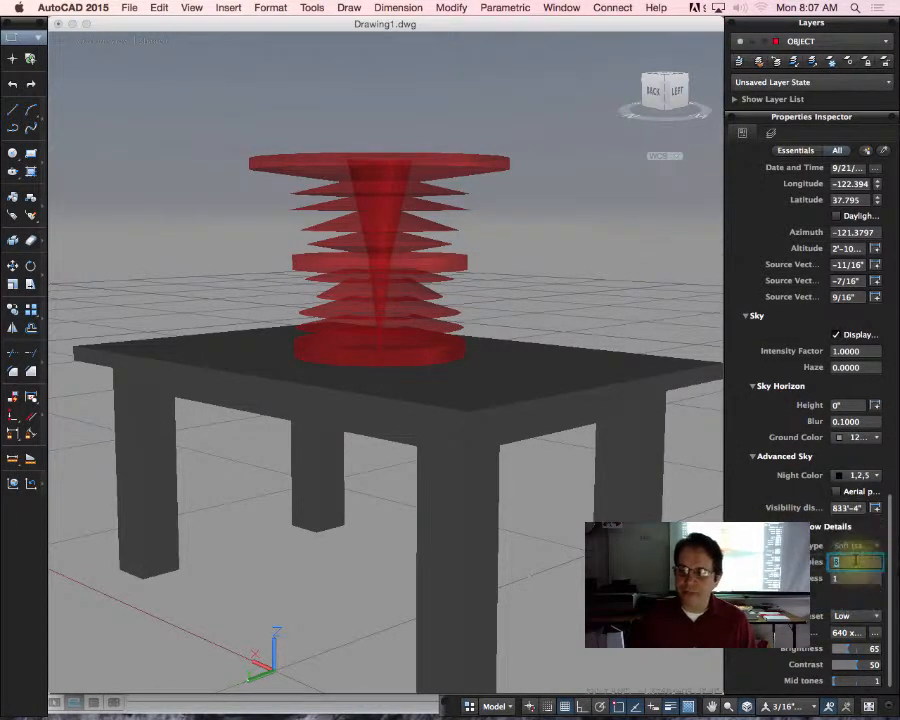
{"action": "type", "text": "1"}
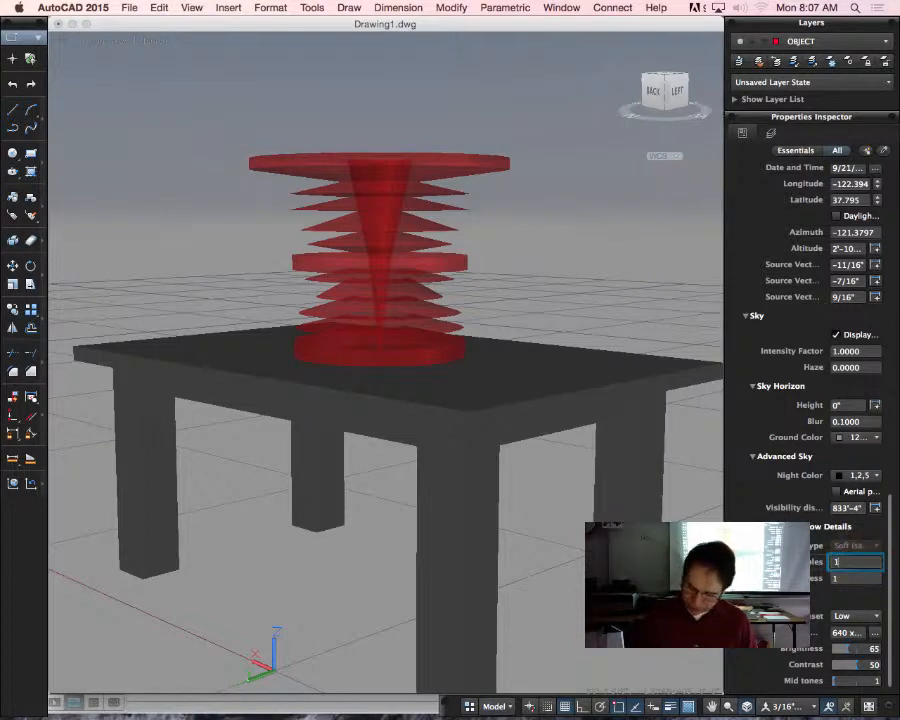
{"action": "type", "text": "28"}
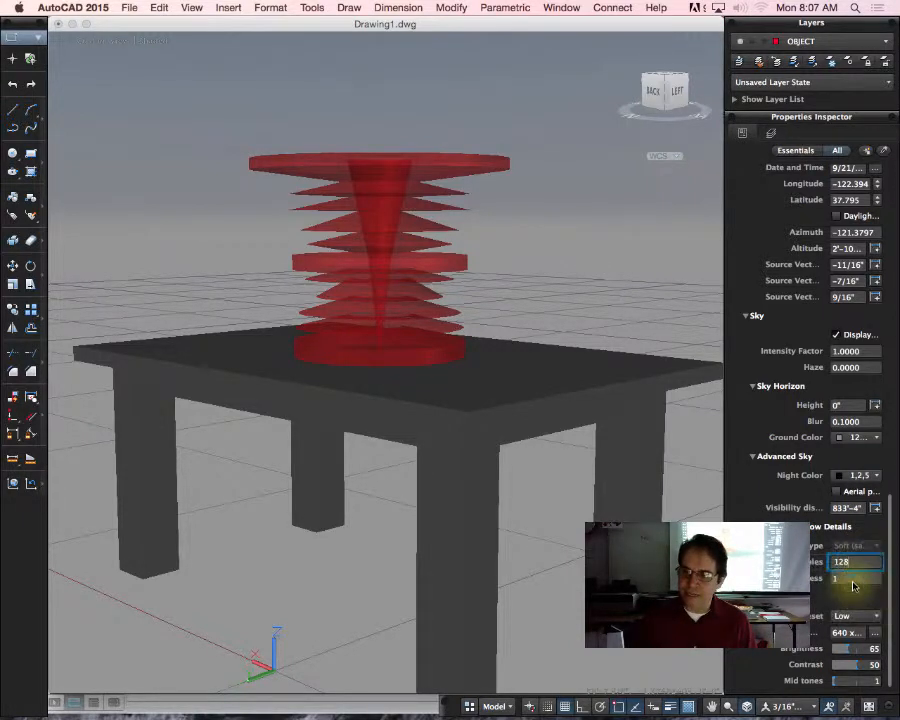
{"action": "left_click", "coordinate": [852, 578]}
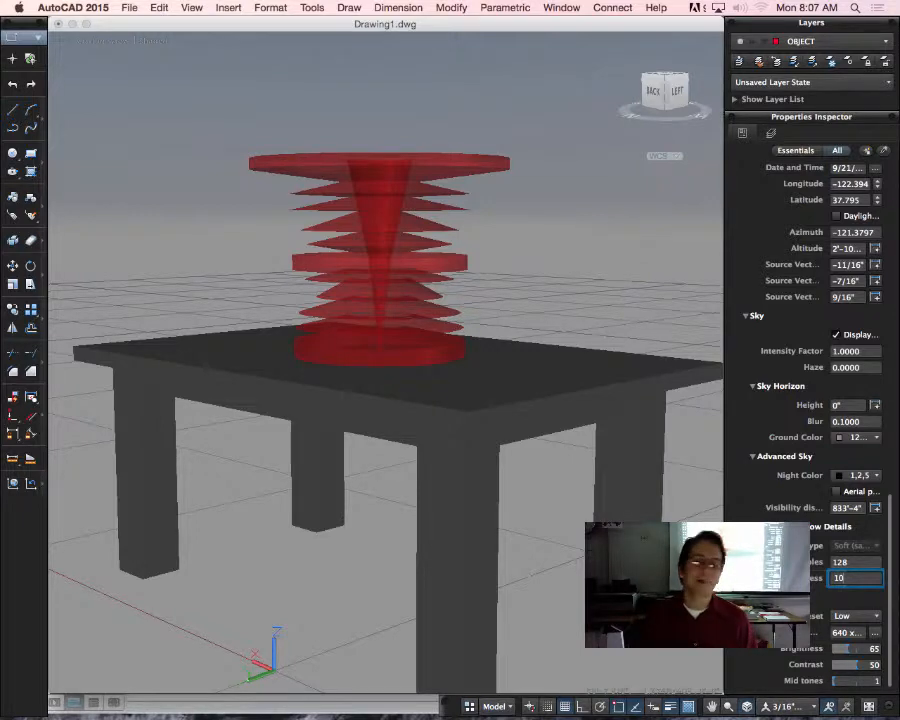
{"action": "left_click", "coordinate": [856, 562]}
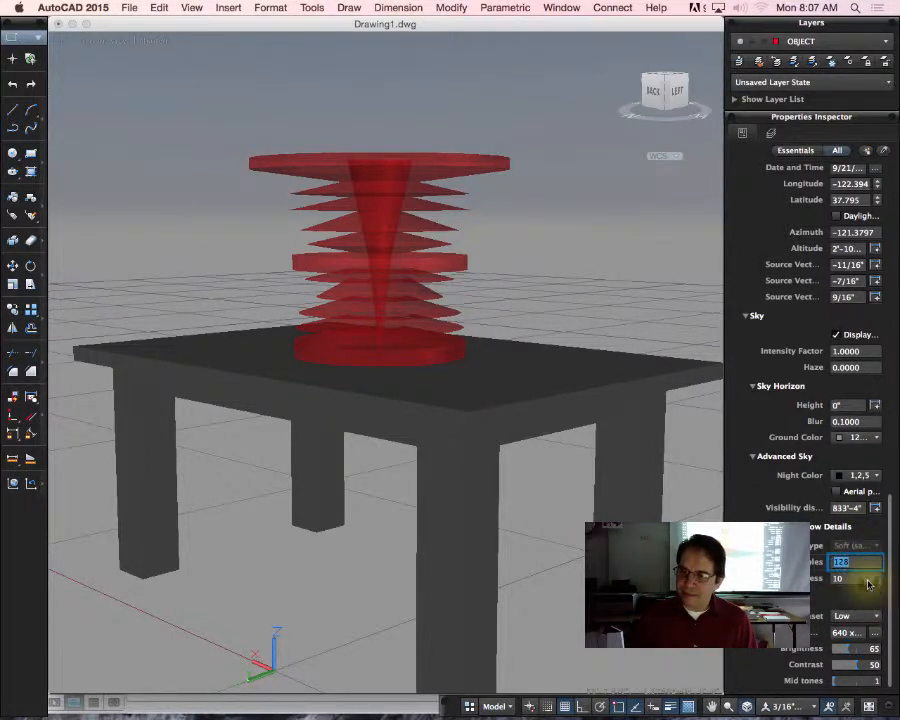
{"action": "left_click", "coordinate": [866, 579]}
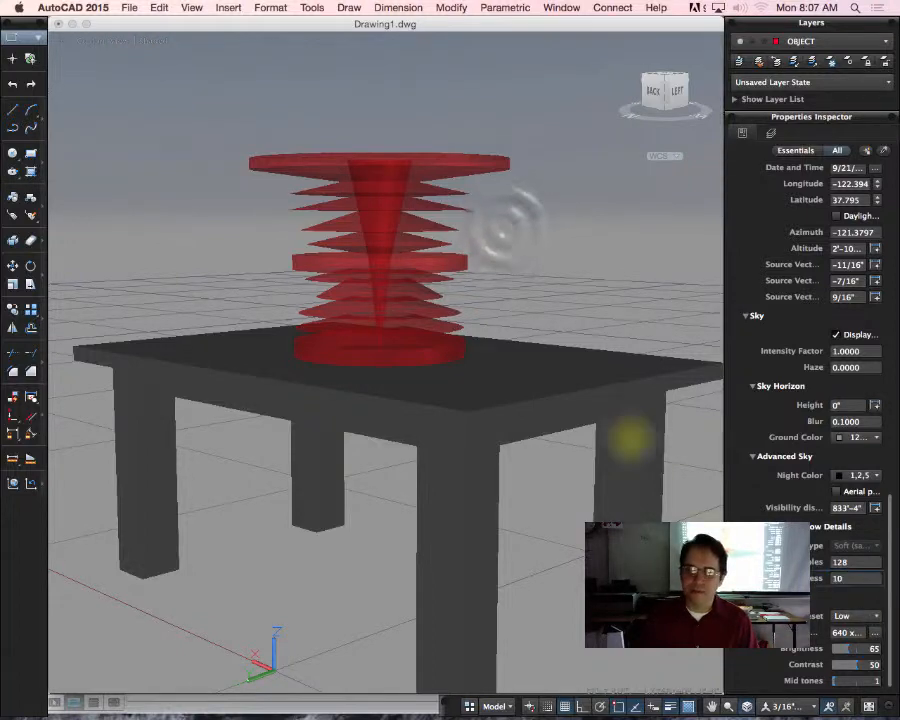
Step: Render the enlarged view of the table and bowl, examine the image and close it without saving
{"action": "left_click", "coordinate": [506, 228]}
{"action": "scroll", "coordinate": [506, 230], "scroll_direction": "up", "scroll_amount": 2}
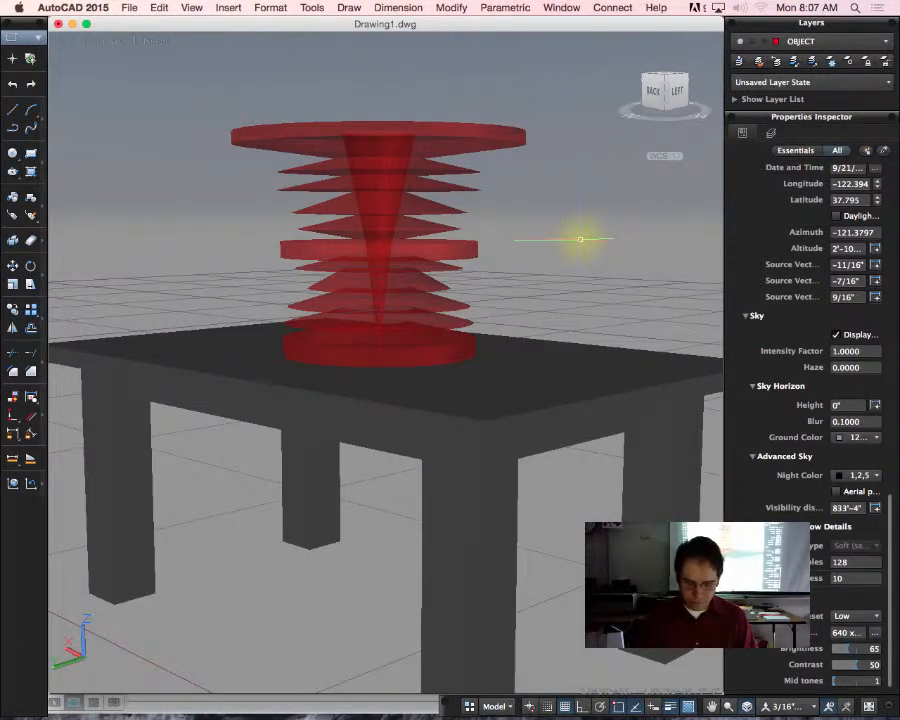
{"action": "type", "text": "render"}
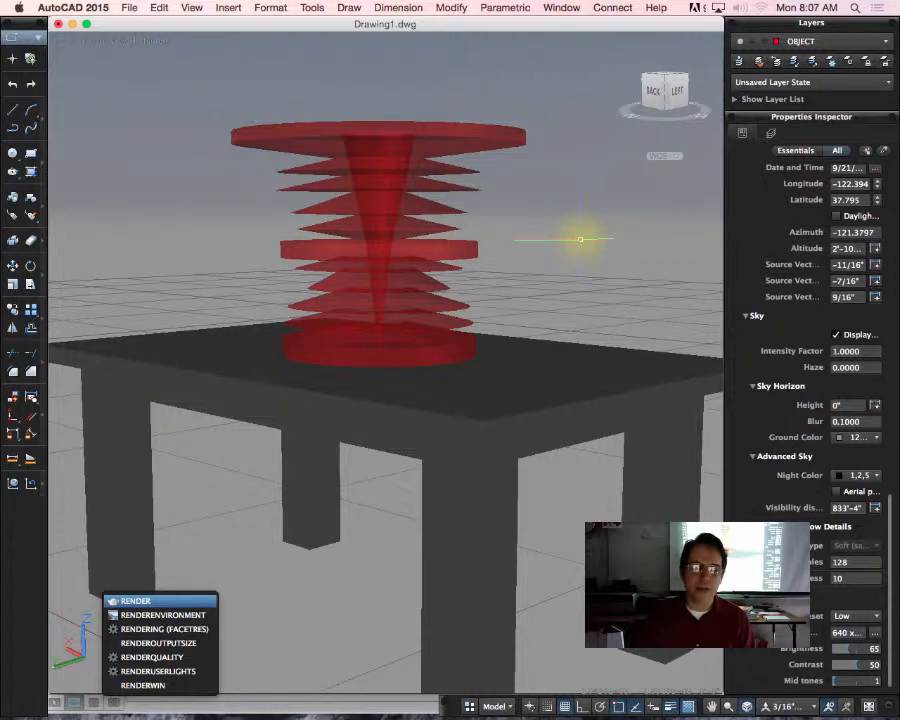
{"action": "key", "text": "Return"}
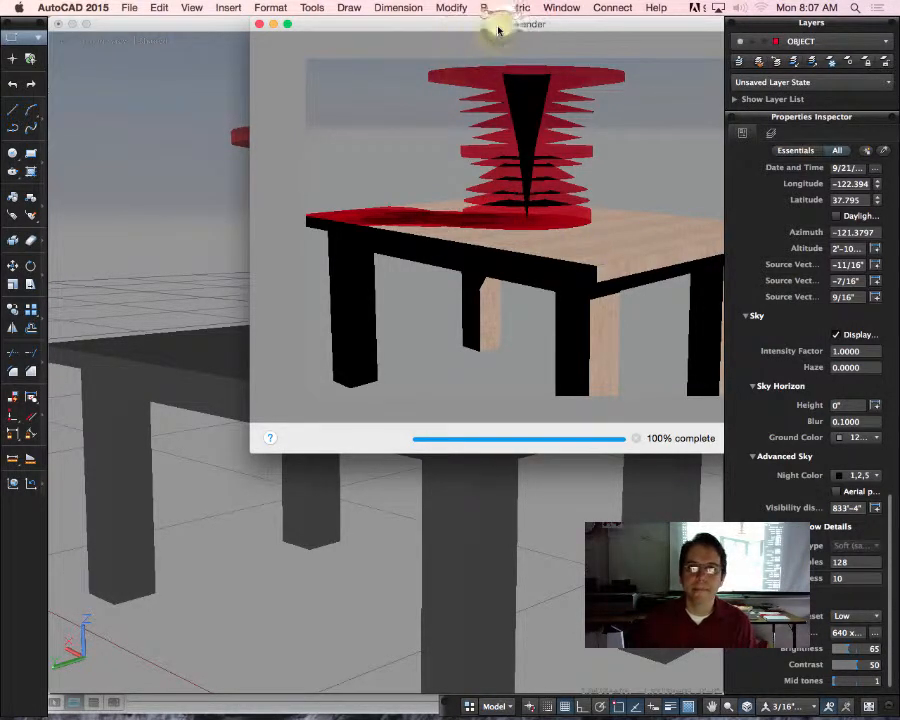
{"action": "left_click_drag", "start_coordinate": [488, 24], "coordinate": [357, 46]}
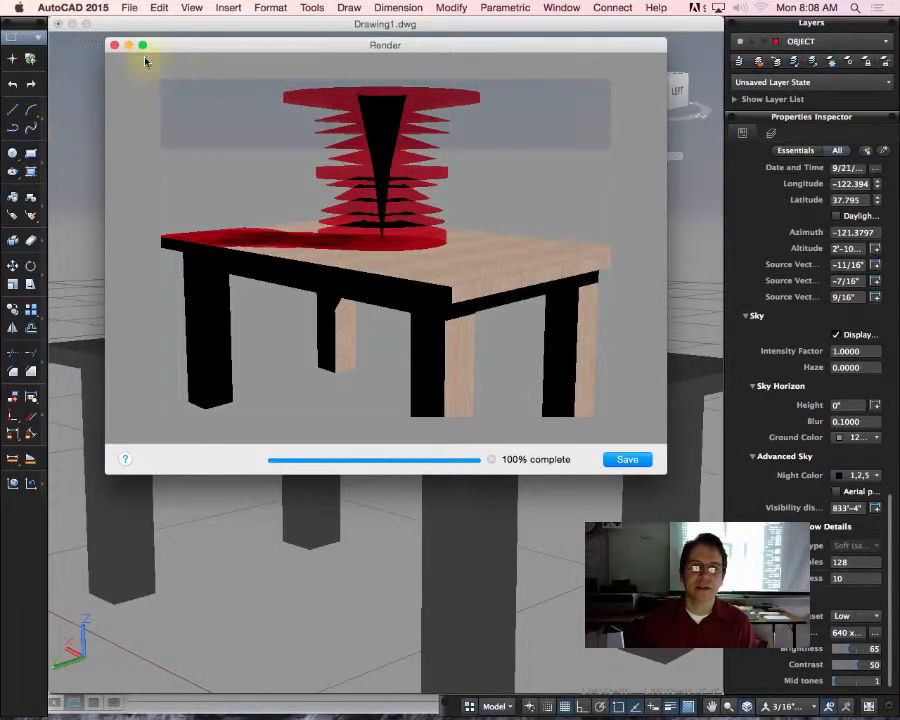
{"action": "left_click", "coordinate": [115, 47]}
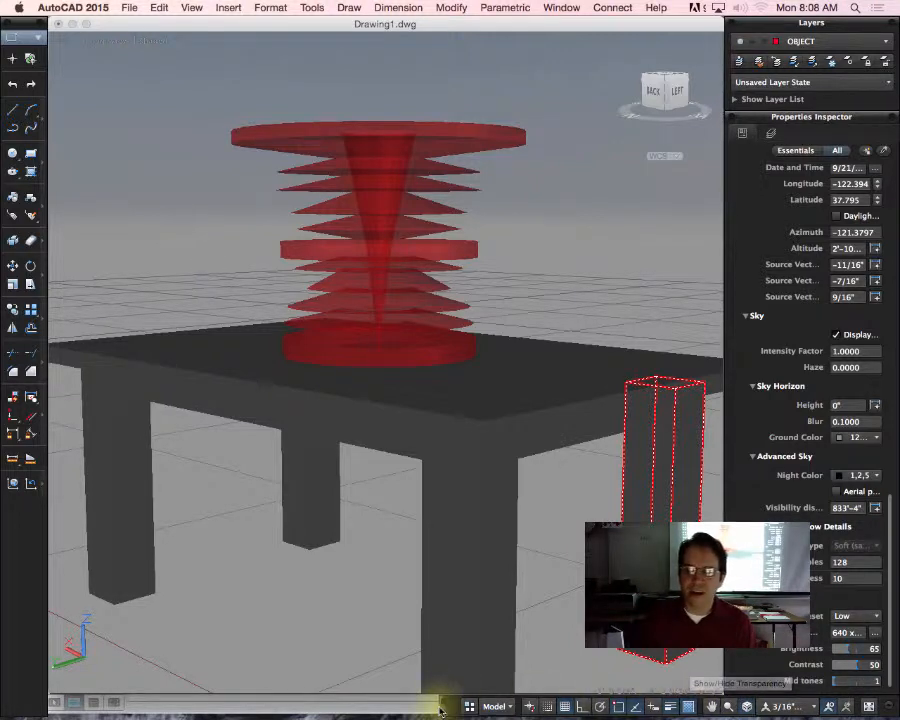
Step: Choose Sky background and illumination from the 3D status bar, and switch on the sun with the default lighting turned off
{"action": "left_click", "coordinate": [890, 711]}
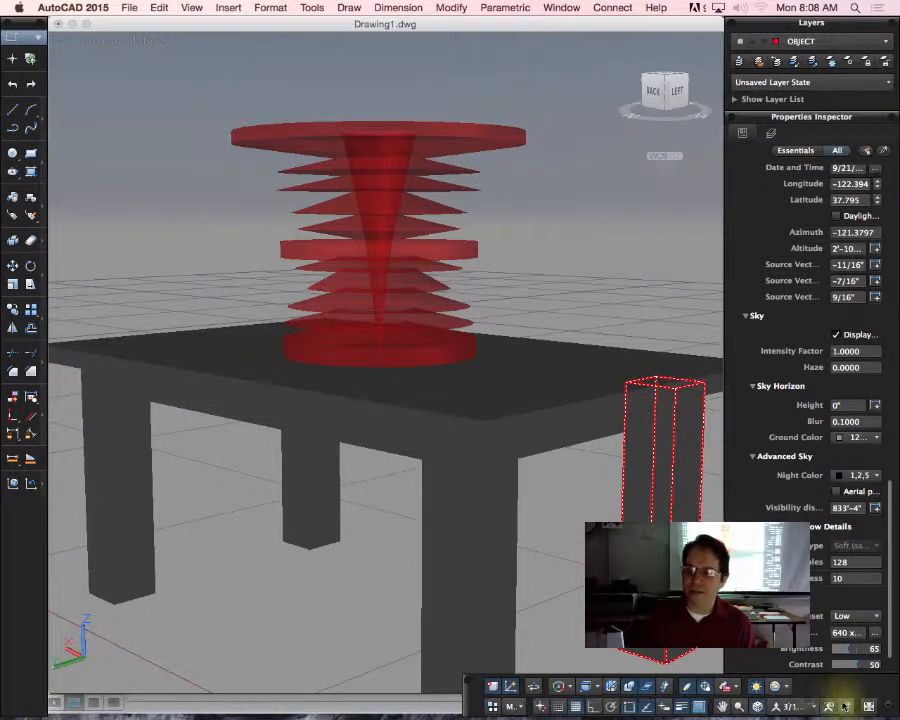
{"action": "left_click", "coordinate": [786, 688]}
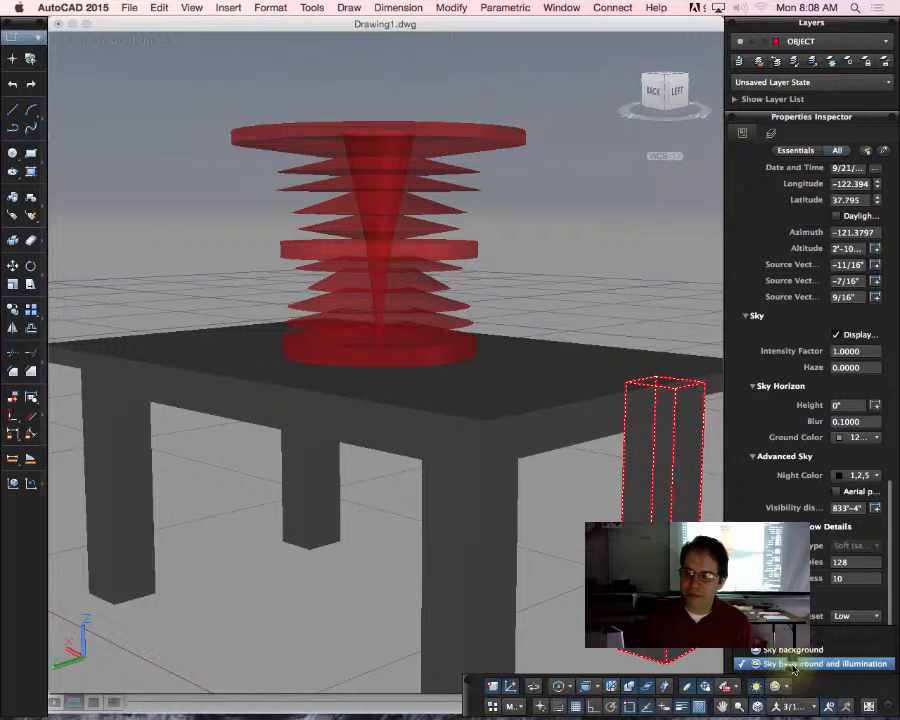
{"action": "left_click", "coordinate": [788, 665]}
{"action": "left_click", "coordinate": [759, 688]}
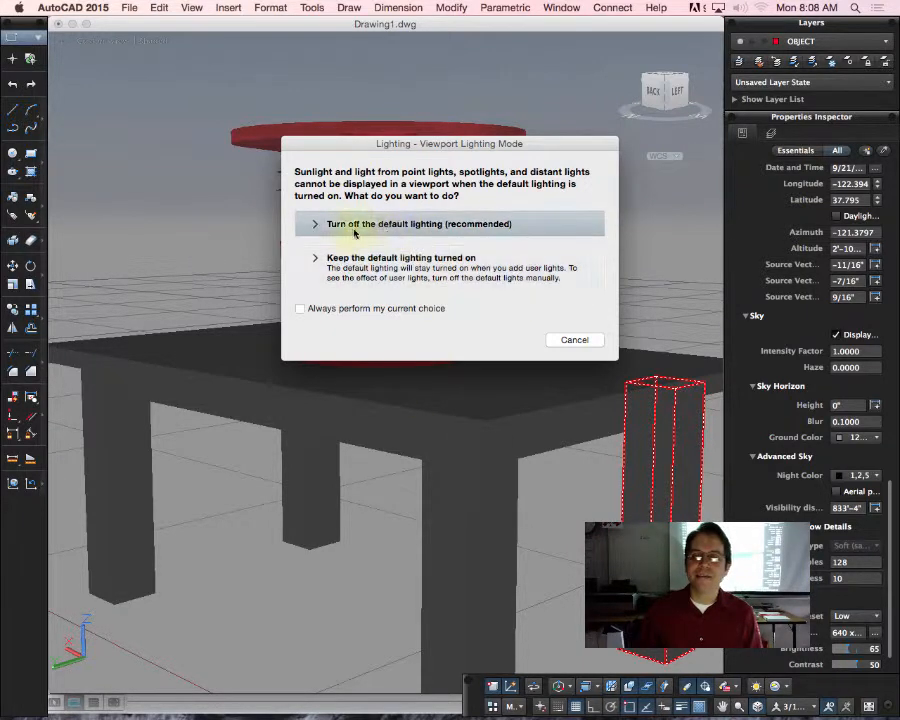
{"action": "left_click", "coordinate": [392, 226]}
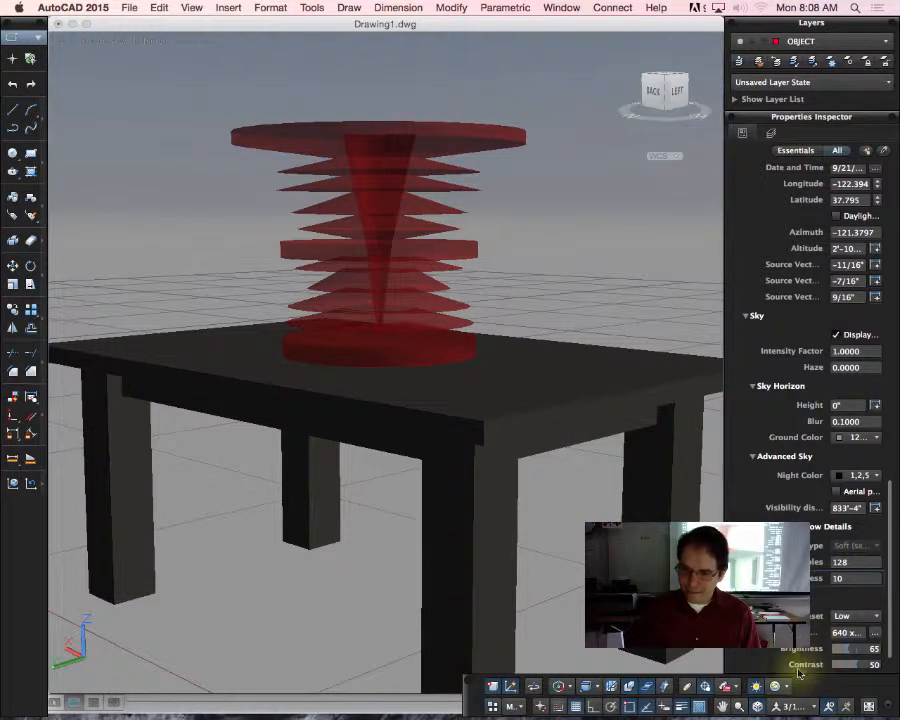
{"action": "left_click", "coordinate": [735, 690]}
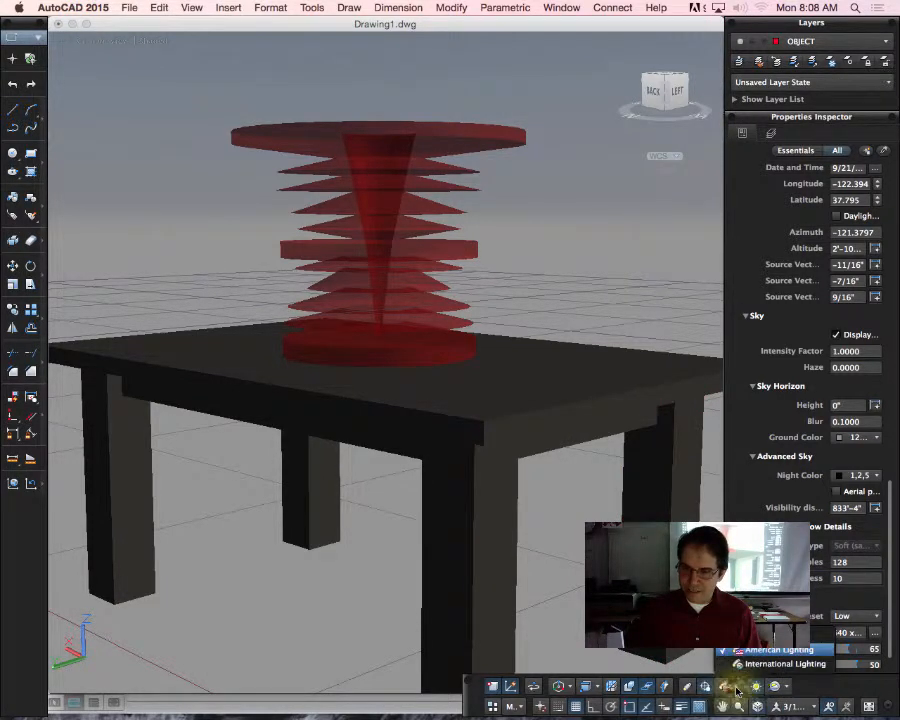
{"action": "left_click", "coordinate": [736, 689]}
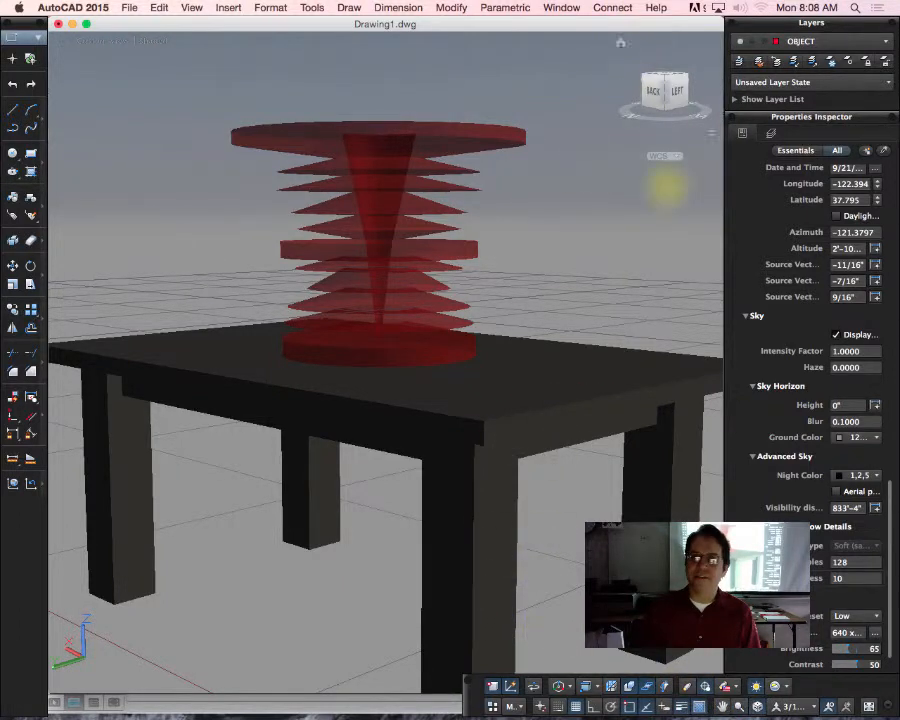
Step: Set the render preset to Medium and render the current view of the table and bowl
{"action": "left_click", "coordinate": [872, 617]}
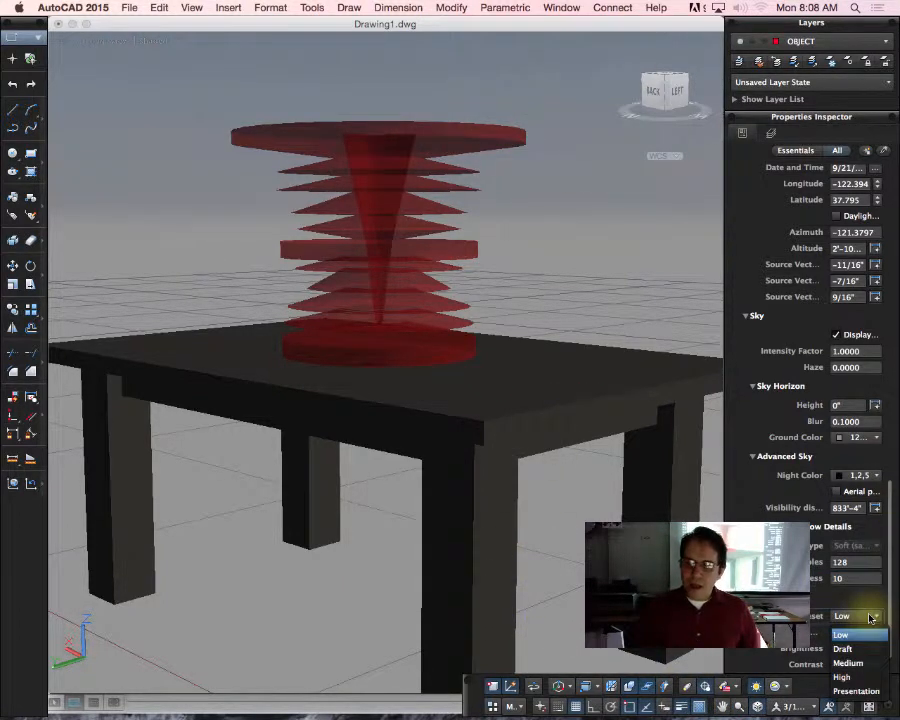
{"action": "left_click", "coordinate": [847, 663]}
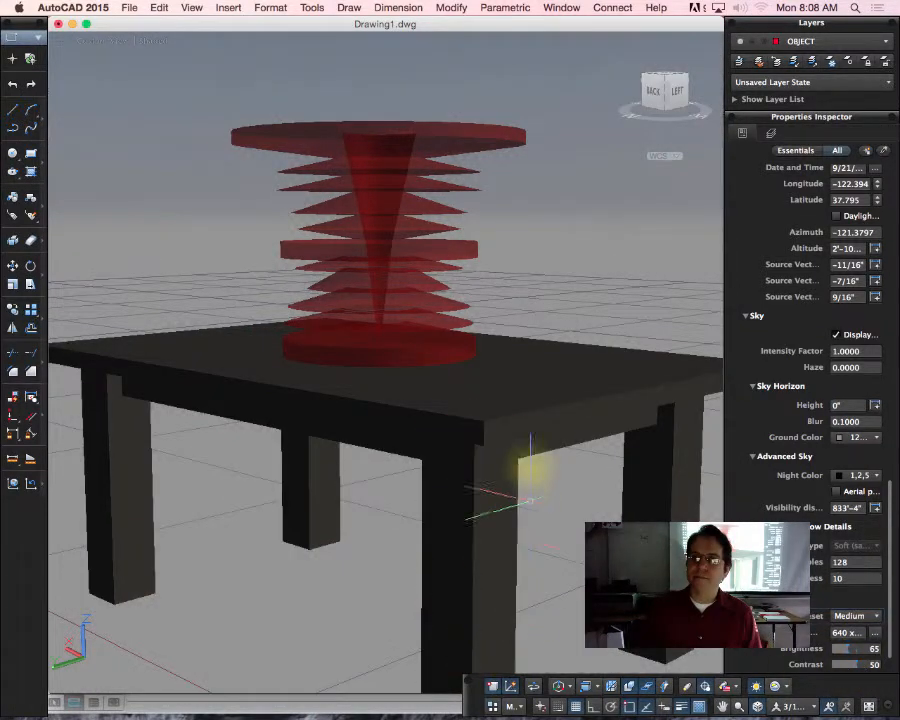
{"action": "left_click", "coordinate": [538, 415]}
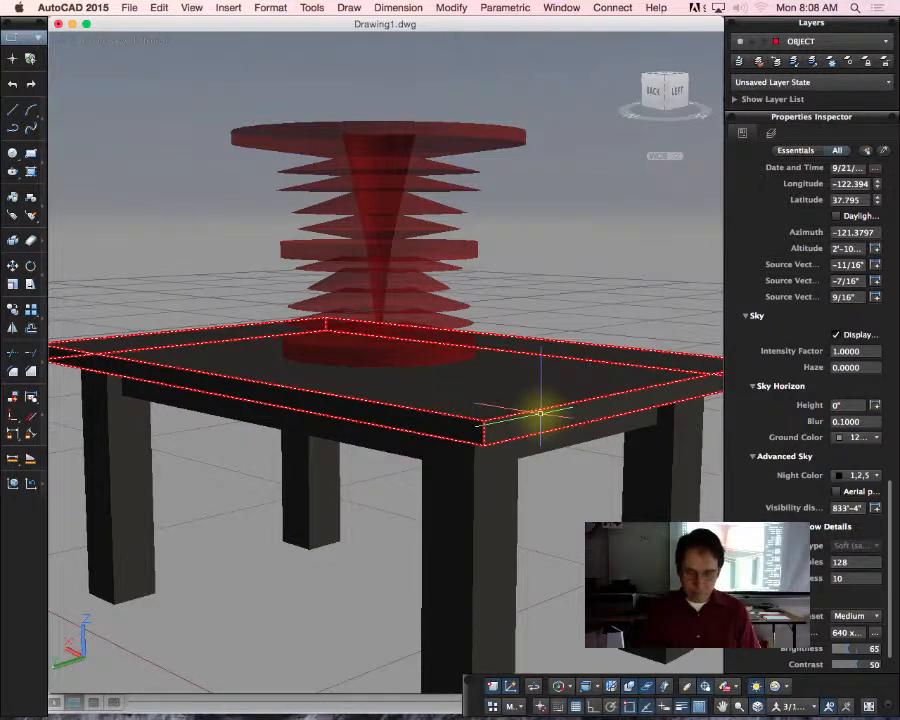
{"action": "key", "text": "Return"}
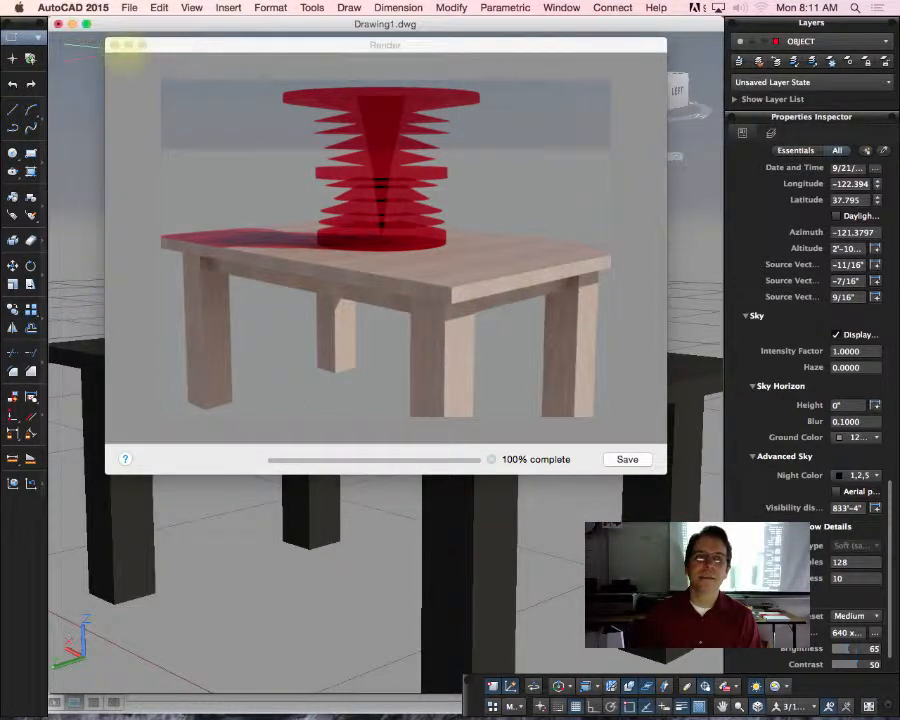
Step: Start saving the finished render, naming the output file Vase and choosing JPEG as its file format
{"action": "left_click", "coordinate": [262, 100]}
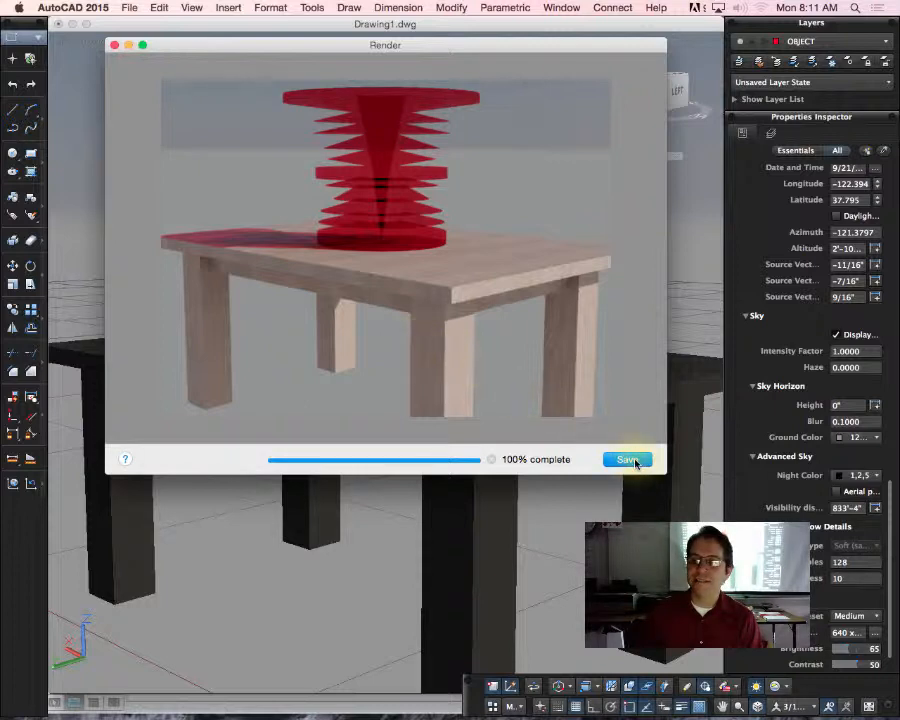
{"action": "left_click", "coordinate": [632, 462]}
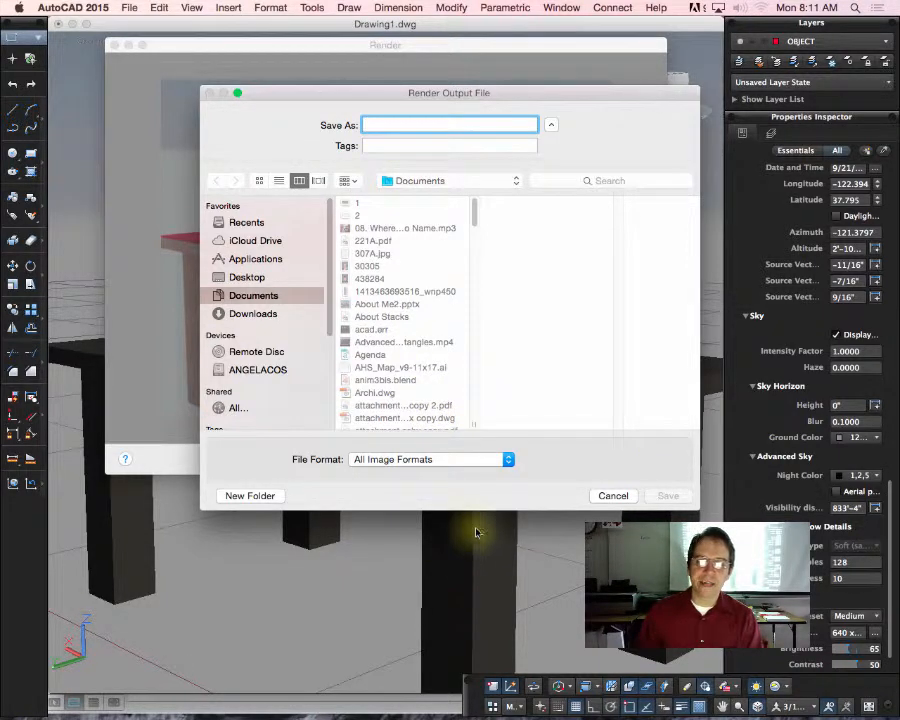
{"action": "type", "text": "Vase"}
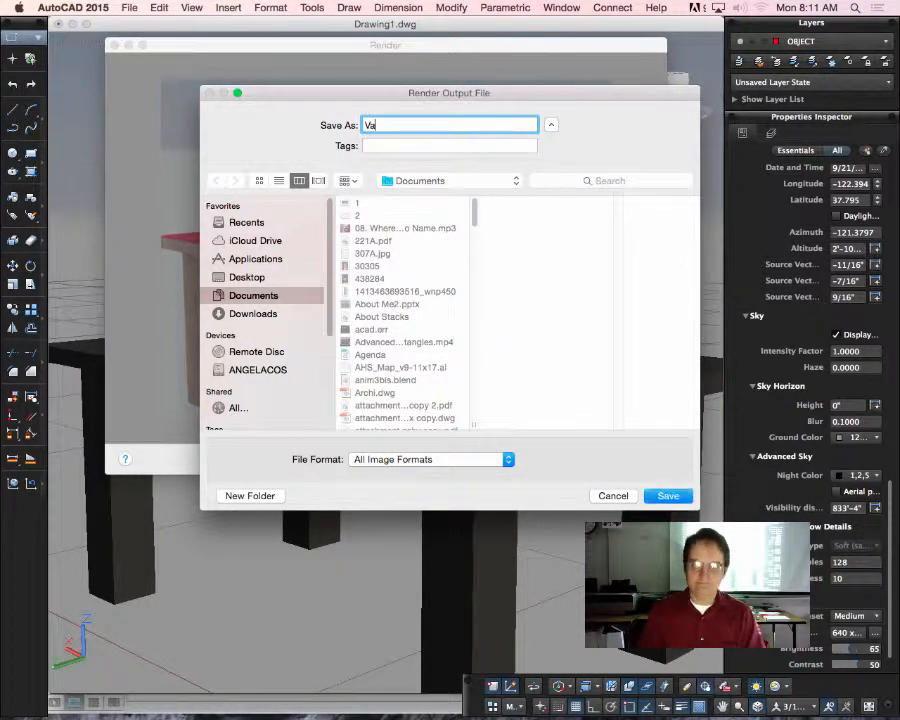
{"action": "left_click", "coordinate": [508, 459]}
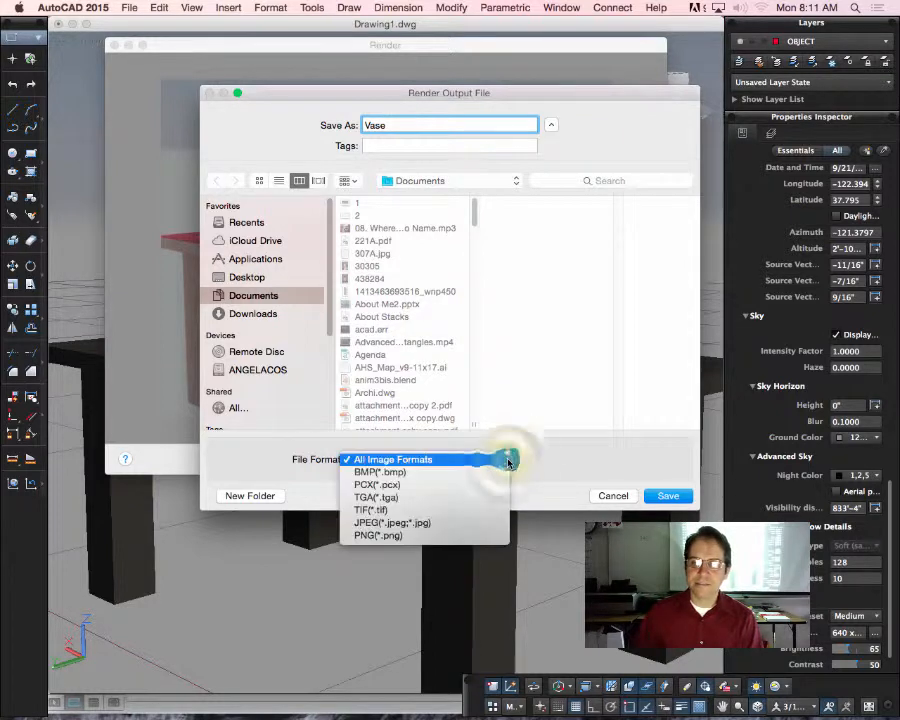
{"action": "left_click", "coordinate": [426, 523]}
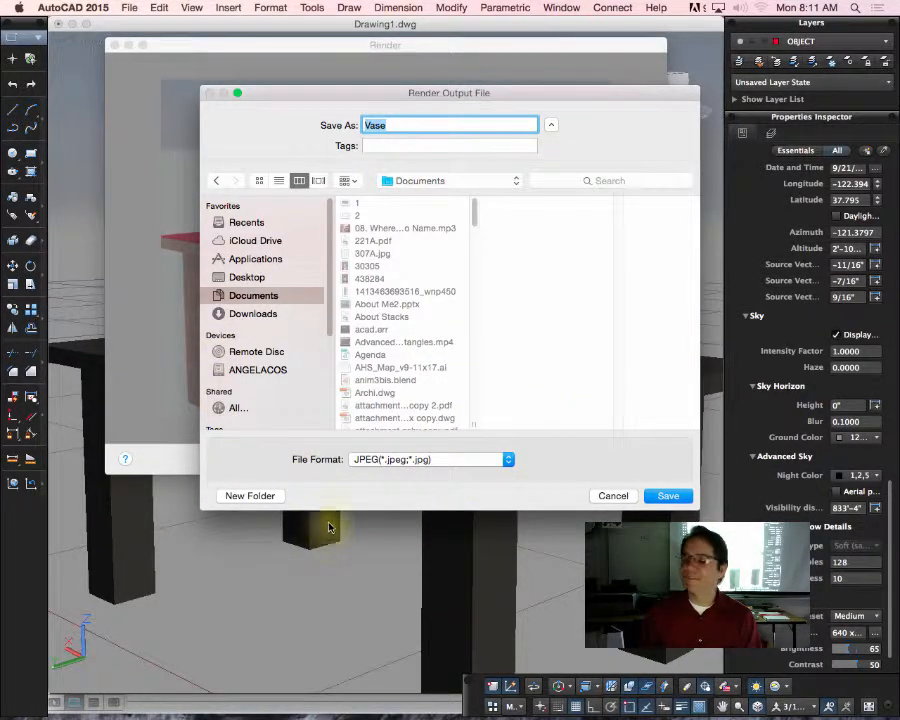
{"action": "left_click", "coordinate": [510, 459]}
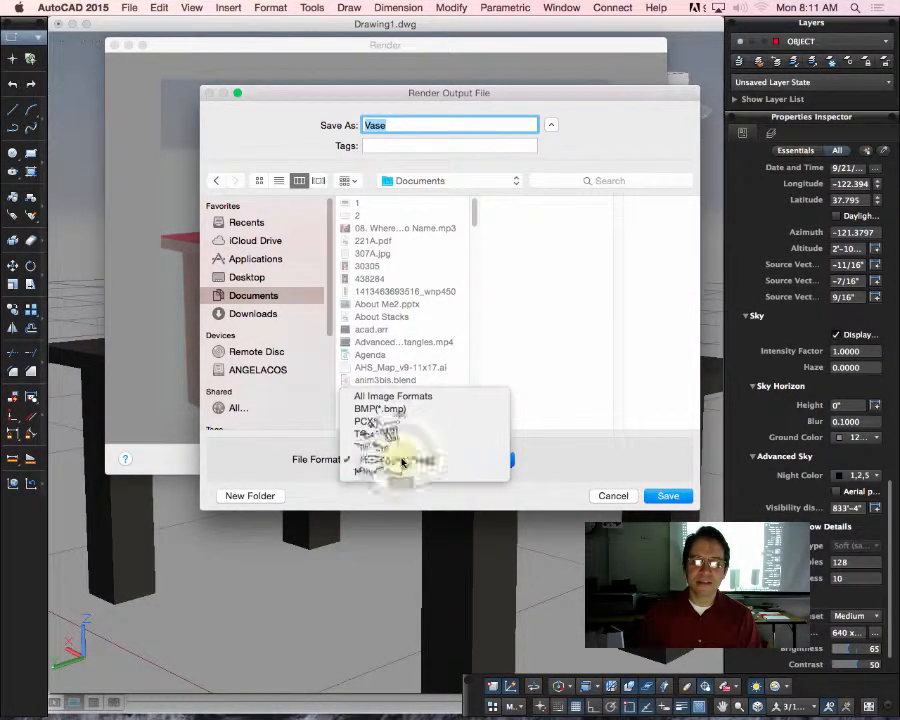
{"action": "left_click", "coordinate": [405, 461]}
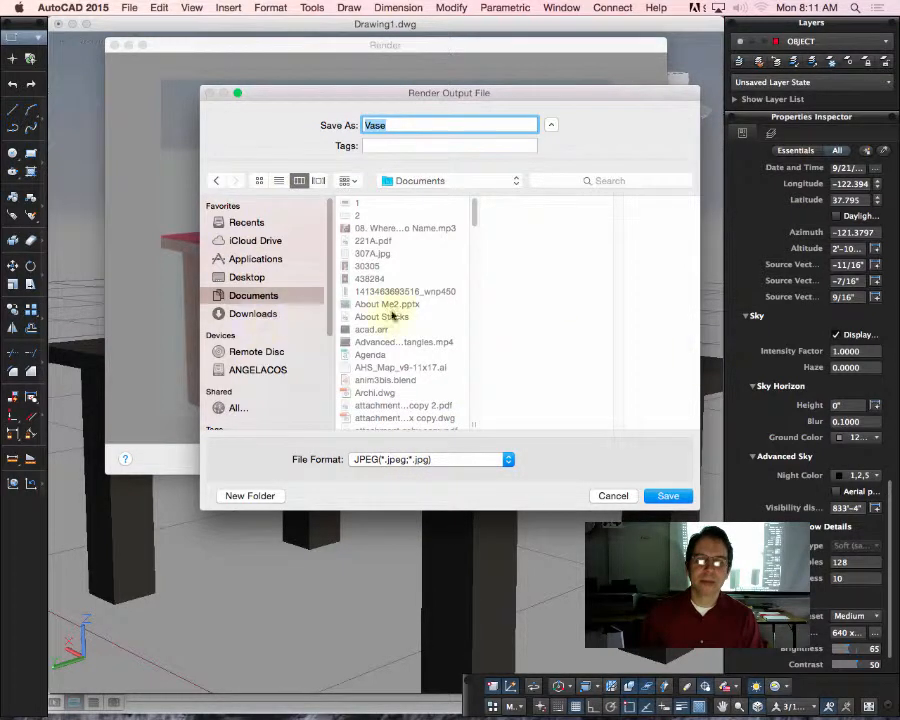
Step: Save the image to the Desktop and accept the JPEG options with the quality near Best
{"action": "left_click", "coordinate": [248, 277]}
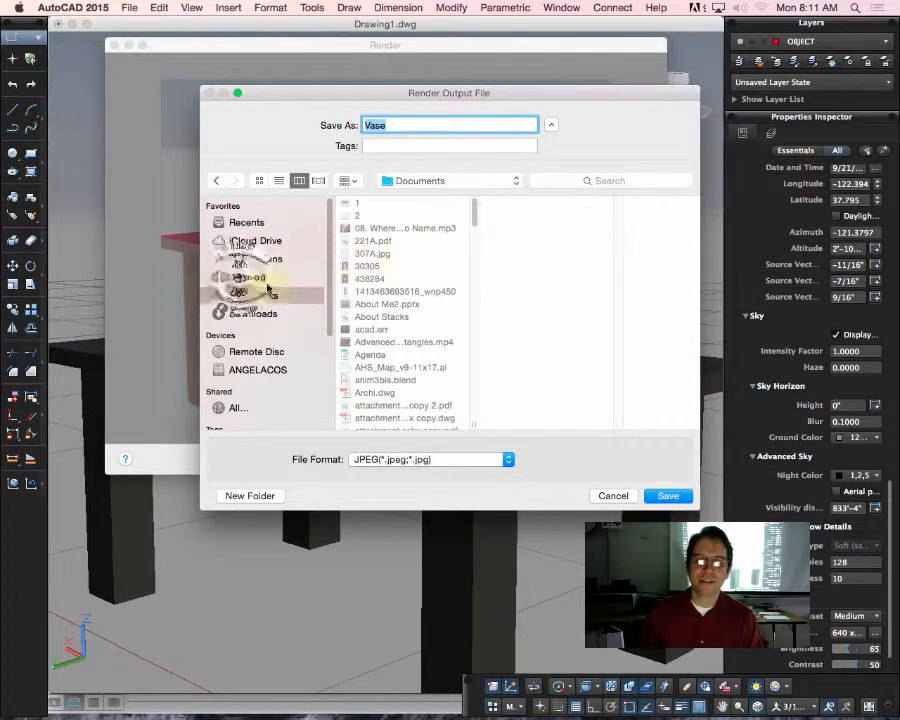
{"action": "left_click", "coordinate": [671, 496]}
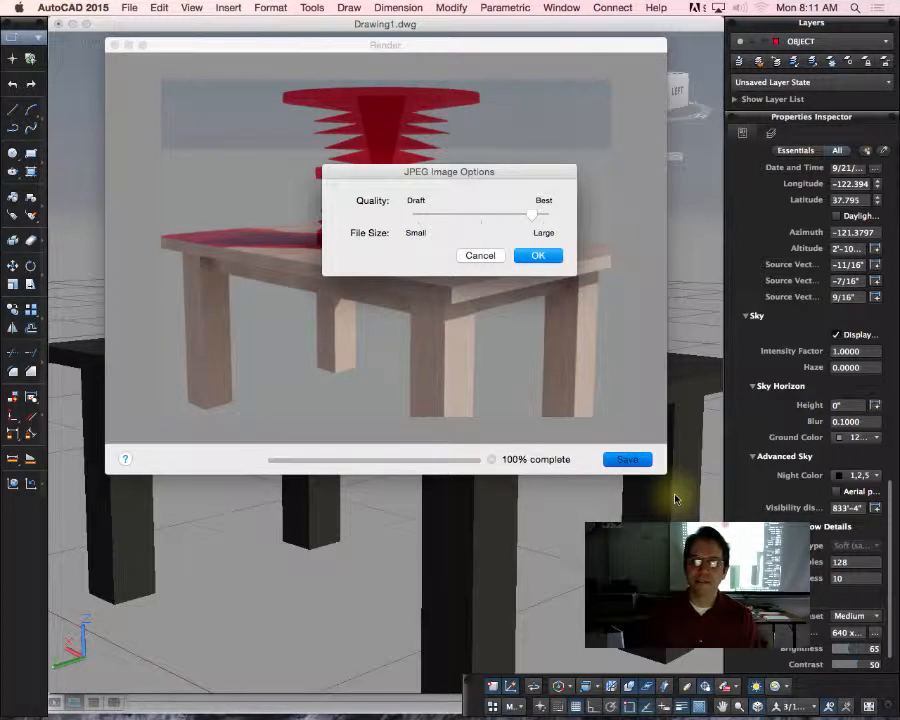
{"action": "mouse_move", "coordinate": [531, 214]}
{"action": "left_mouse_down"}
{"action": "mouse_move", "coordinate": [567, 218]}
{"action": "mouse_move", "coordinate": [530, 219]}
{"action": "left_mouse_up"}
{"action": "left_click", "coordinate": [534, 255]}
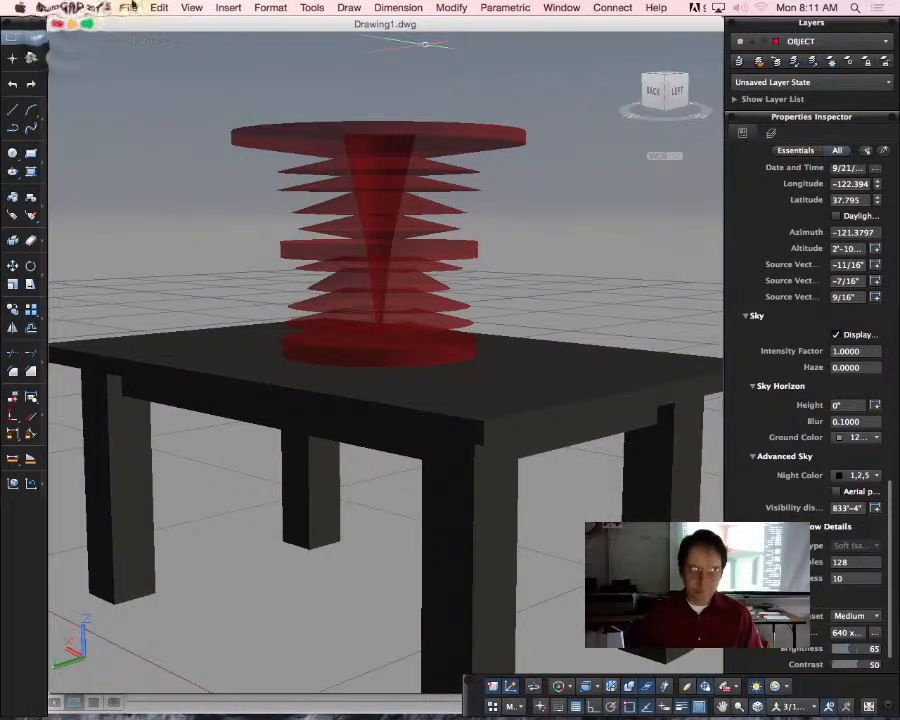
Step: Minimize the open drawing, render and document windows, and open Vase.jpg from the desktop in Preview
{"action": "left_click", "coordinate": [72, 22]}
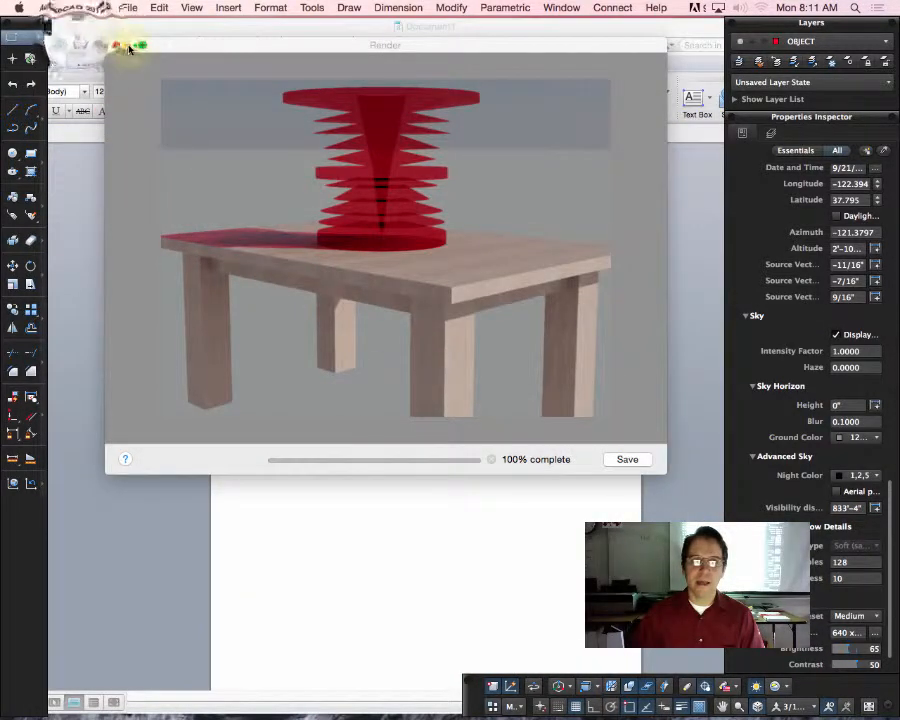
{"action": "left_click", "coordinate": [129, 46]}
{"action": "left_click_drag", "start_coordinate": [77, 31], "coordinate": [193, 63]}
{"action": "left_click", "coordinate": [141, 62]}
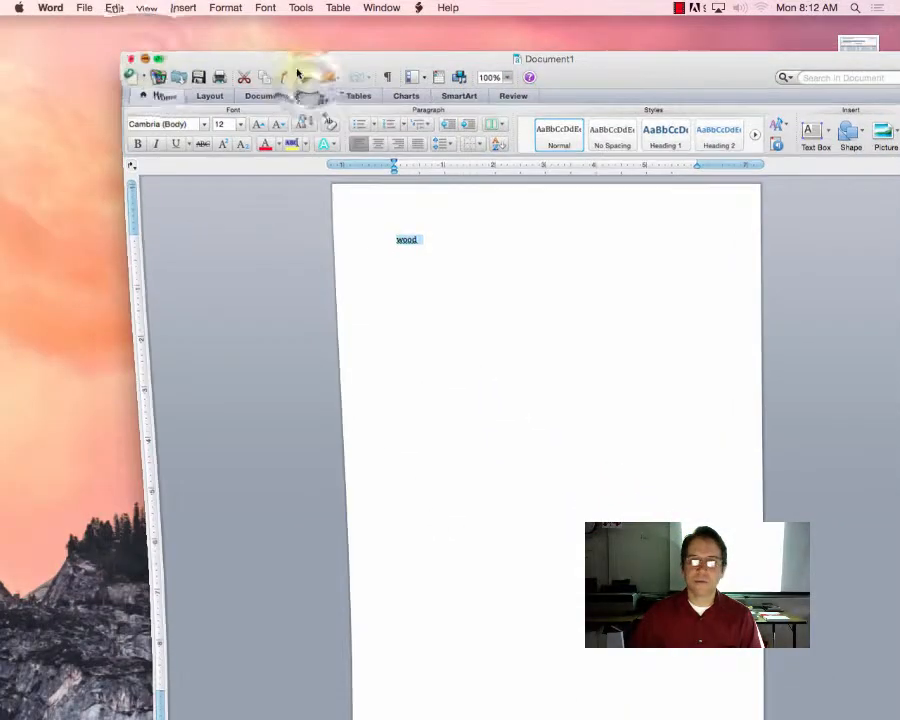
{"action": "left_click", "coordinate": [311, 86]}
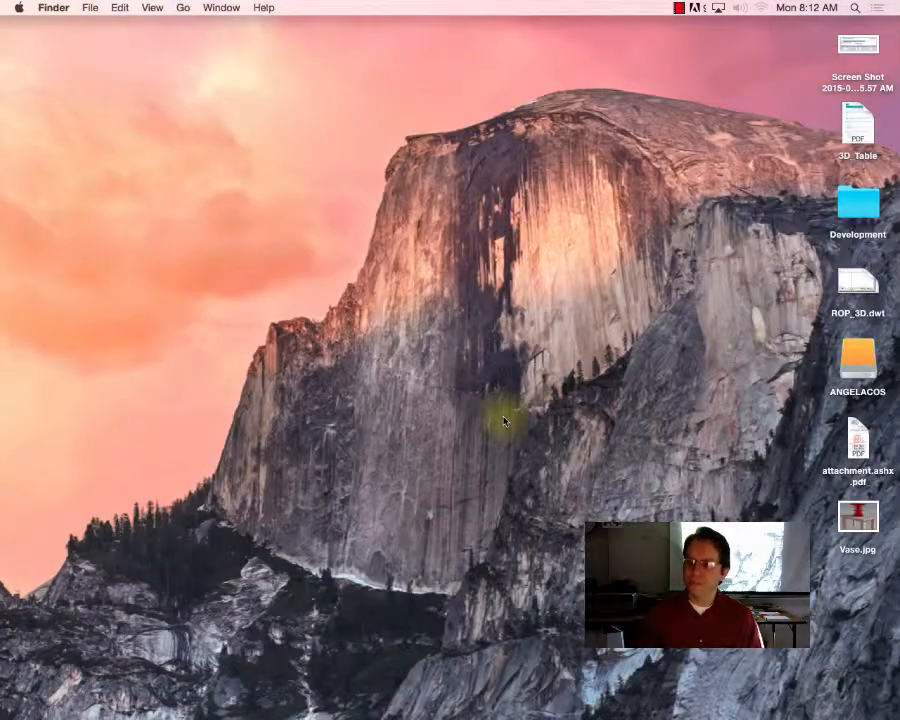
{"action": "double_click", "coordinate": [858, 515]}
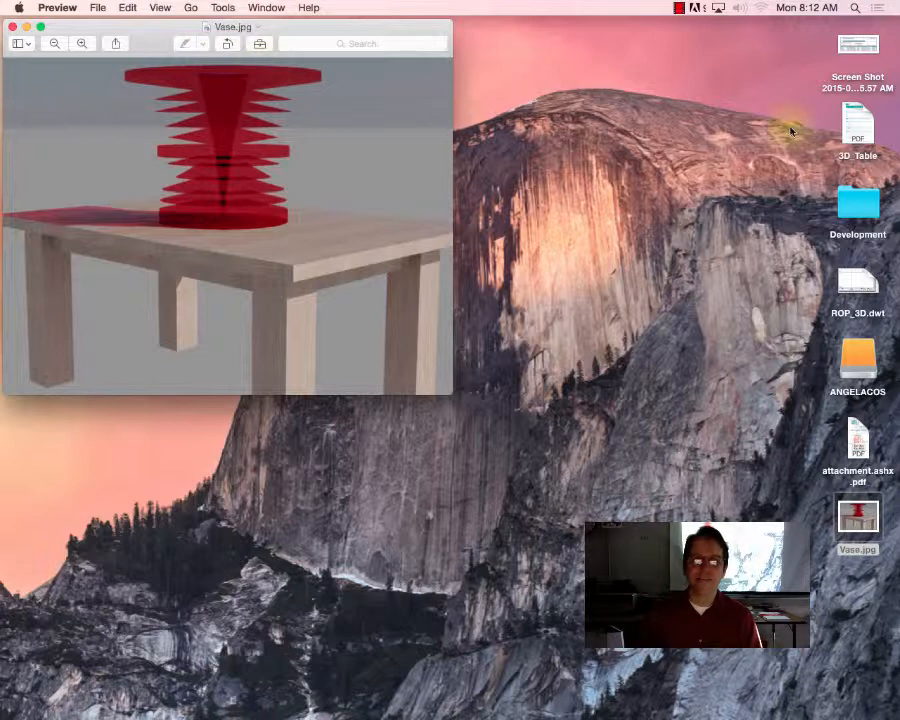